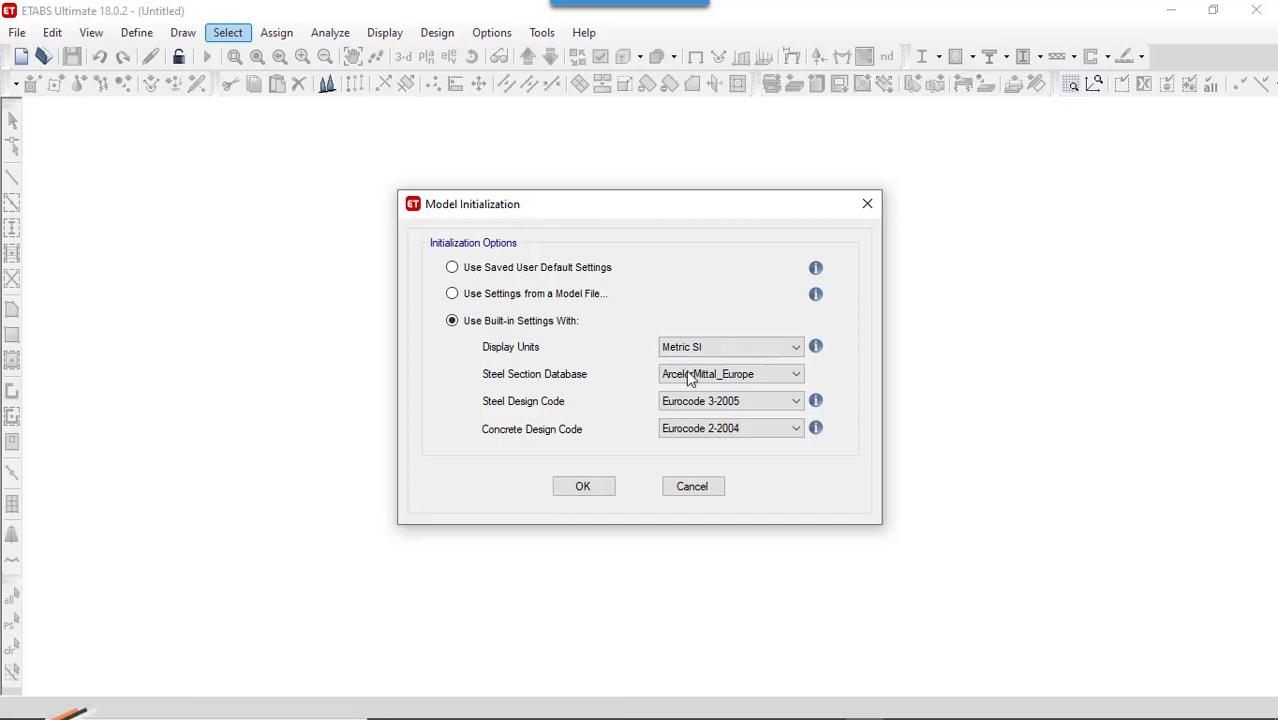
Step: Initialize the model with the built-in Metric SI and Eurocode settings, and set 6 grid lines in the X direction
click(596, 489)
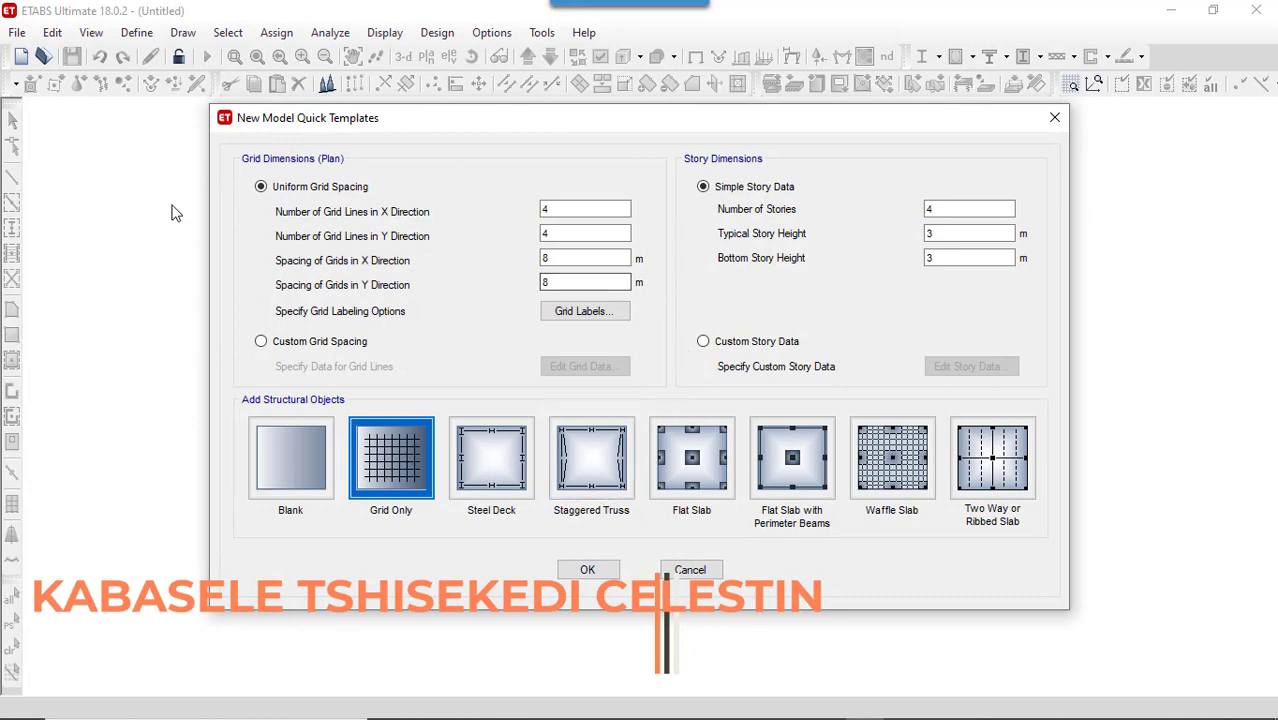
click(566, 214)
drag(484, 231, 395, 240)
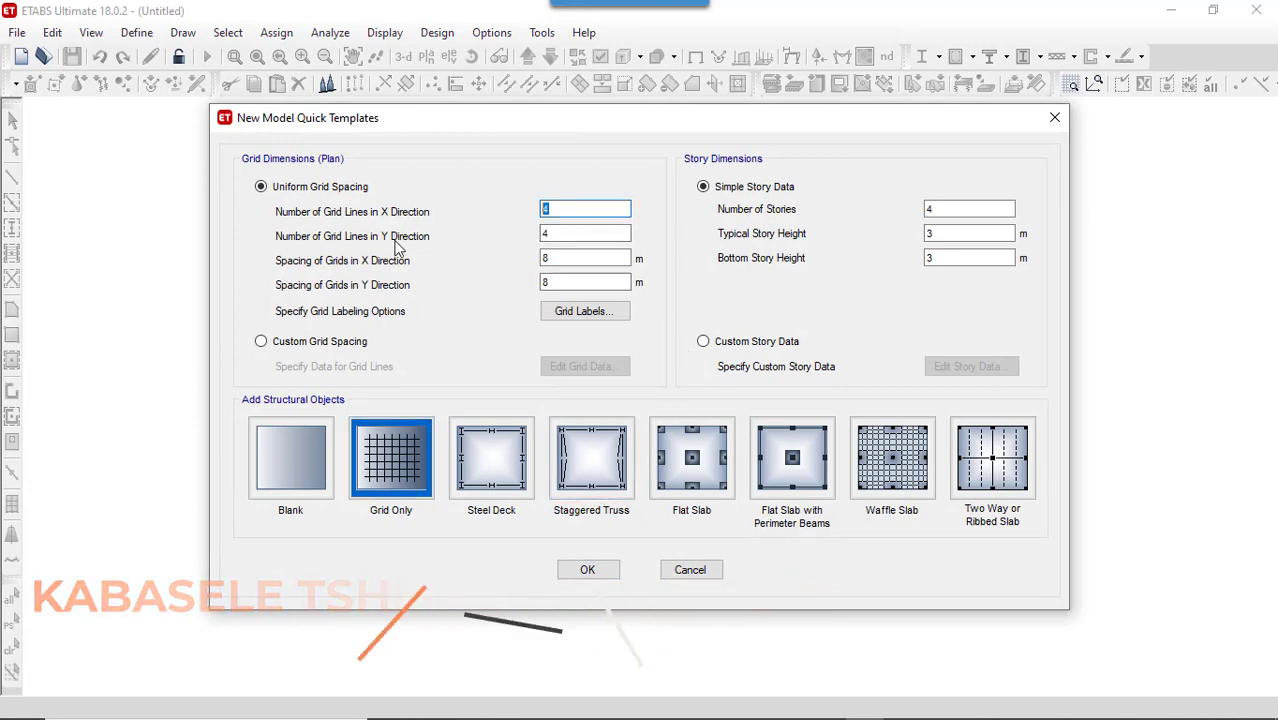
text(6)
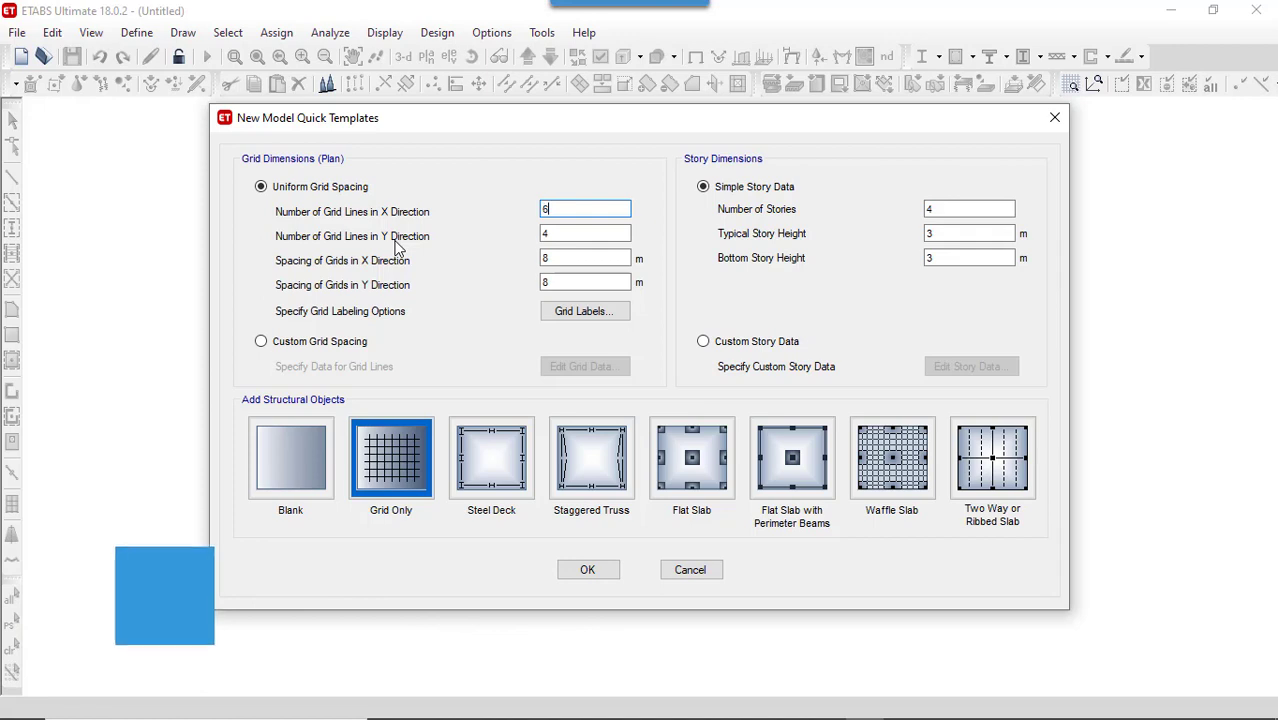
key(Tab)
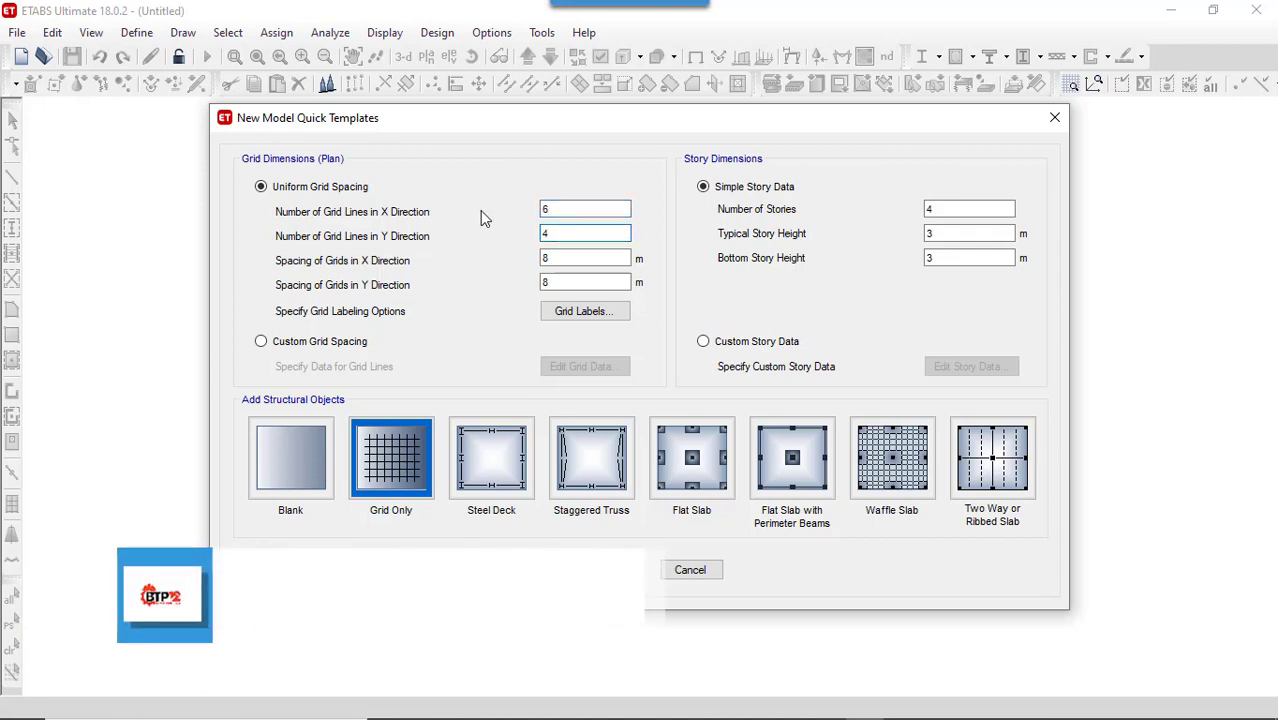
click(561, 211)
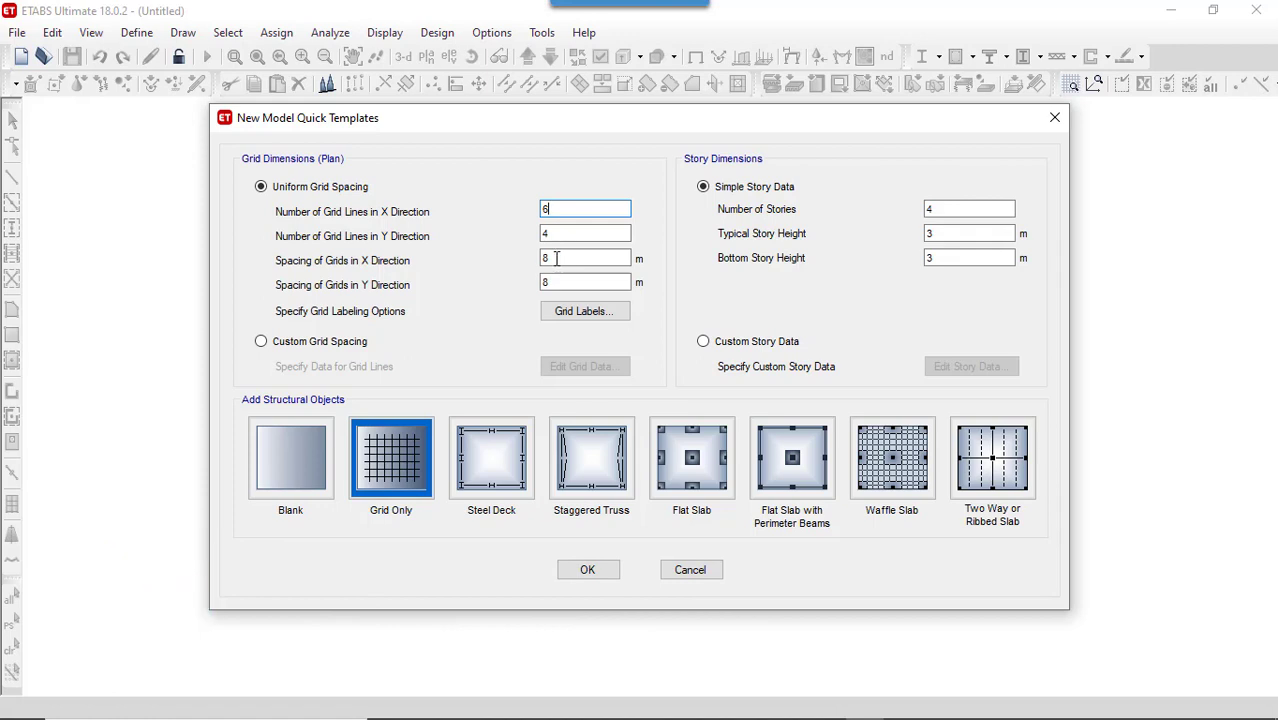
Step: Set the grid spacing to 6 m in both X and Y directions and the number of stories to 7
click(556, 258)
text(6)
click(560, 283)
text(6)
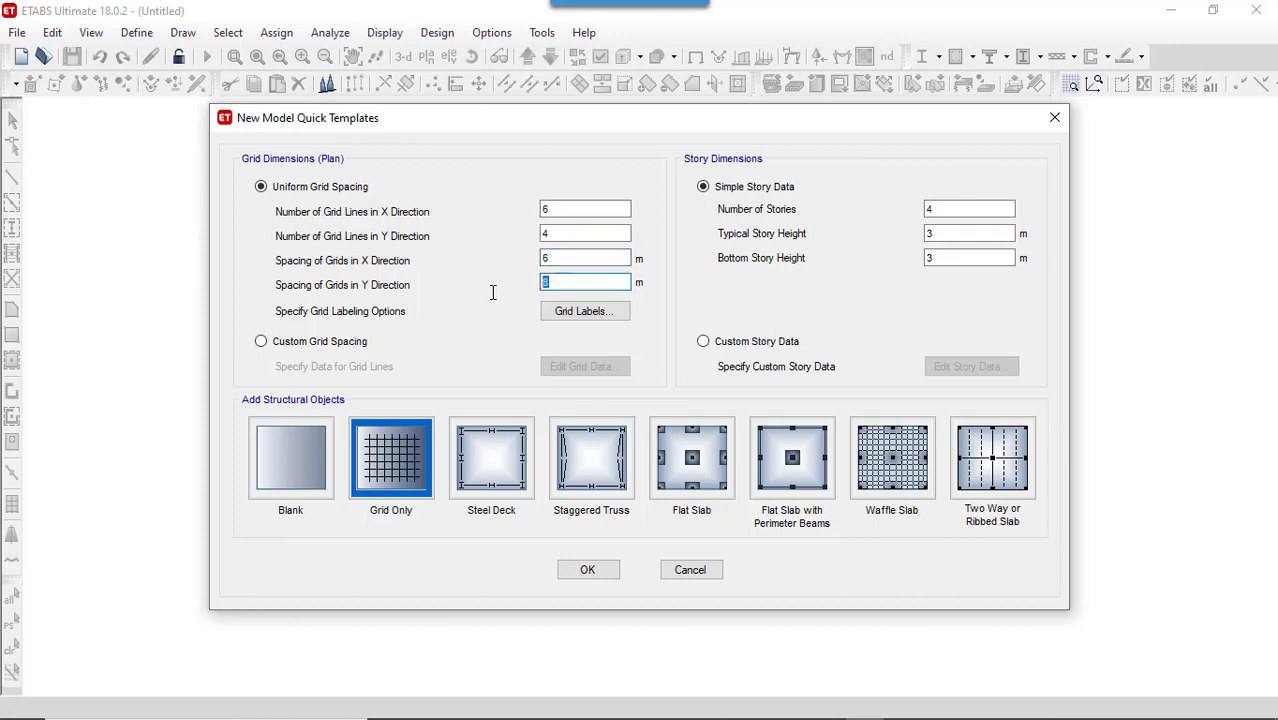
click(955, 209)
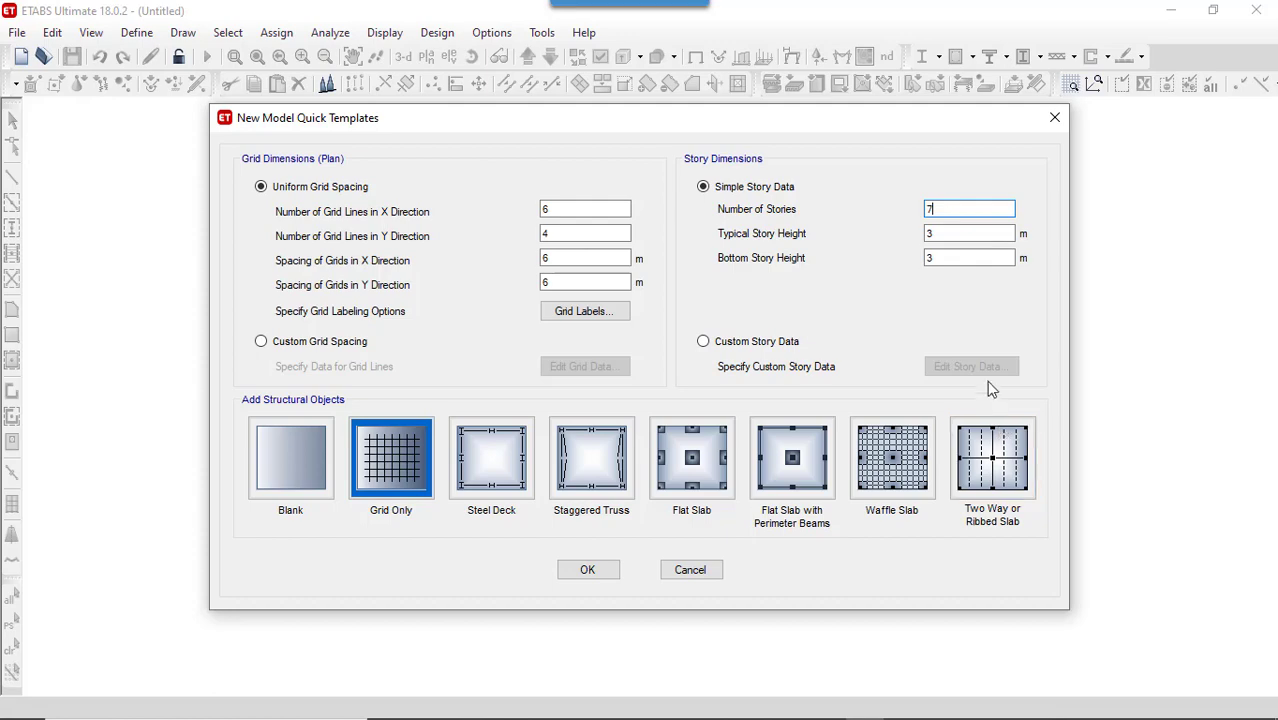
Step: Choose the Two Way or Ribbed Slab template and start a new Concrete Rectangular frame section for its columns
click(992, 455)
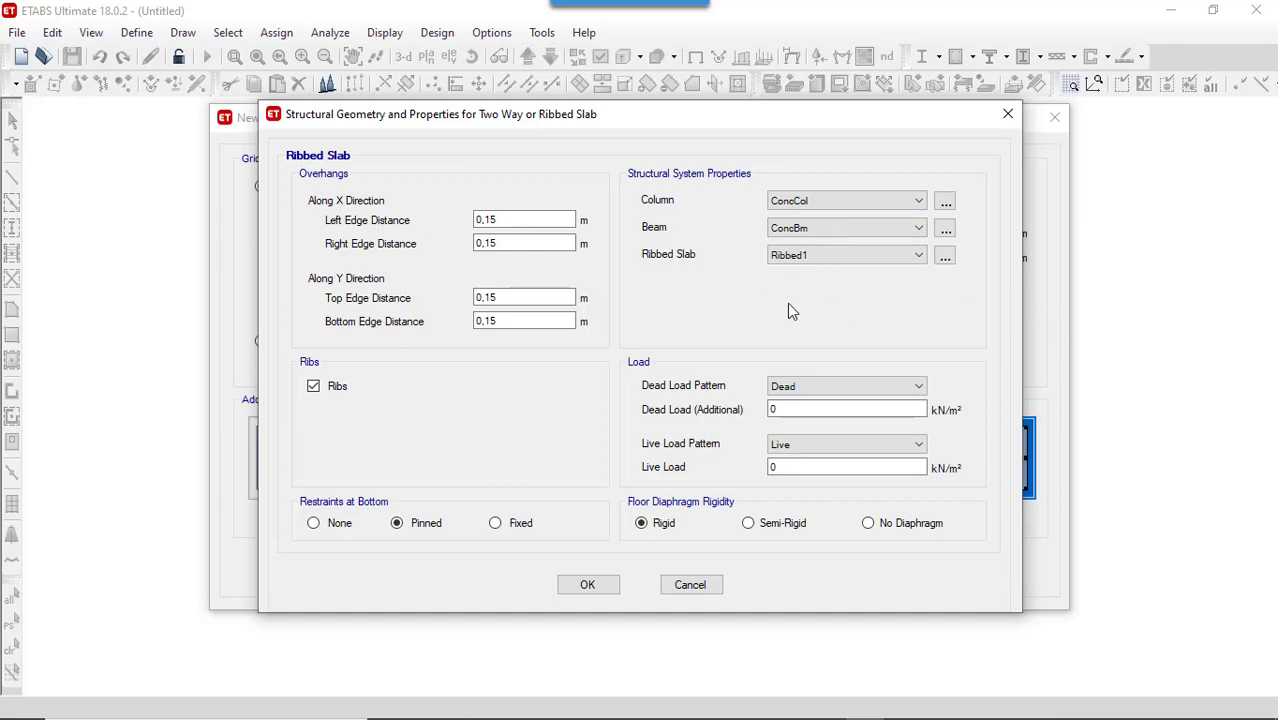
click(919, 201)
click(920, 202)
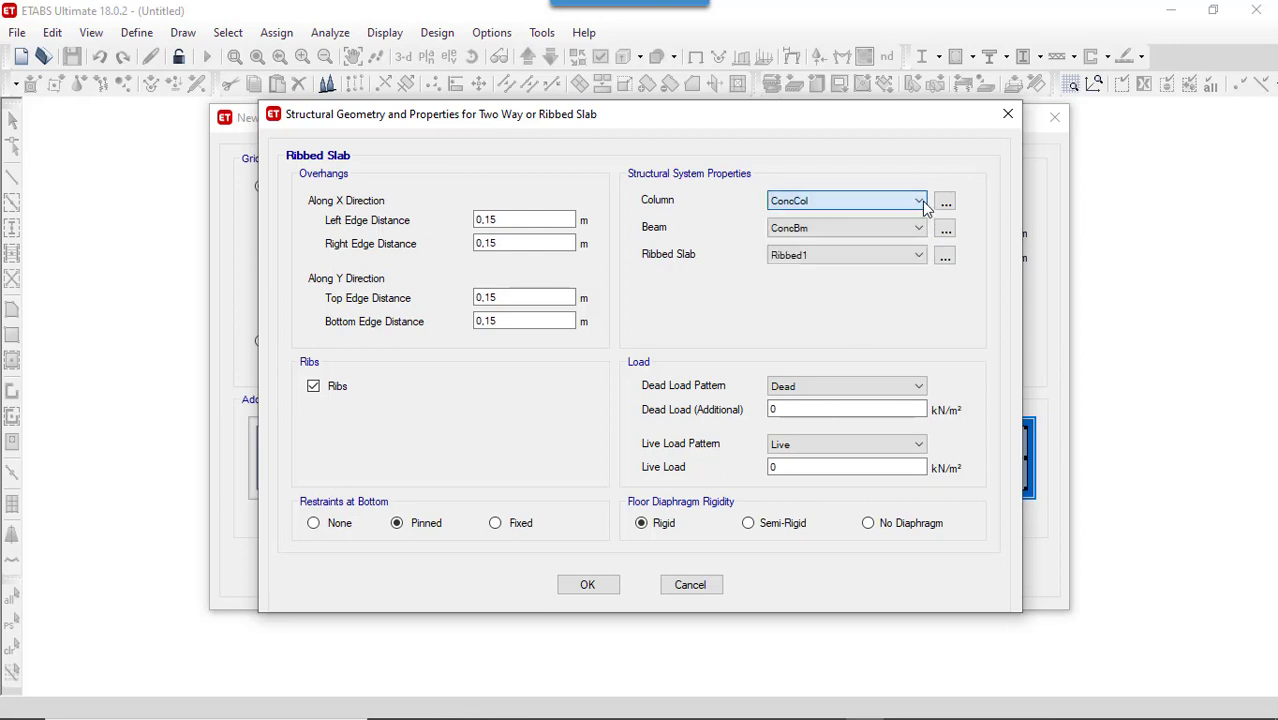
click(945, 203)
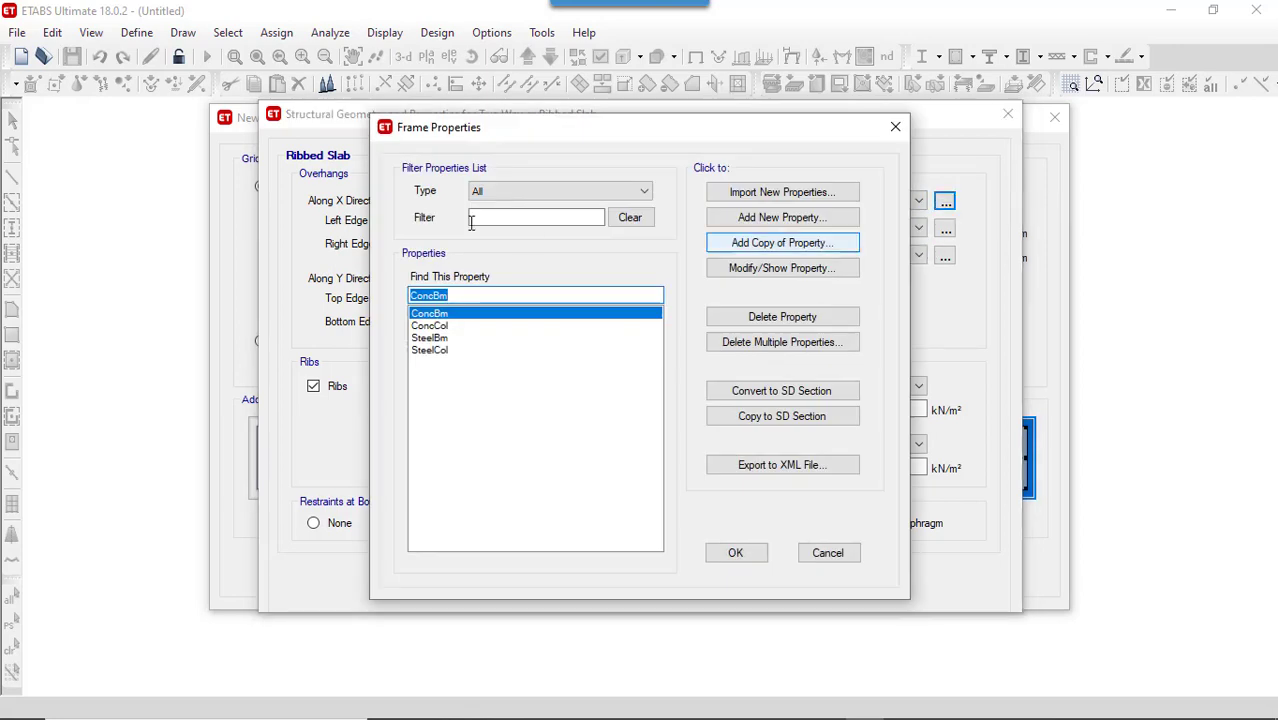
click(773, 219)
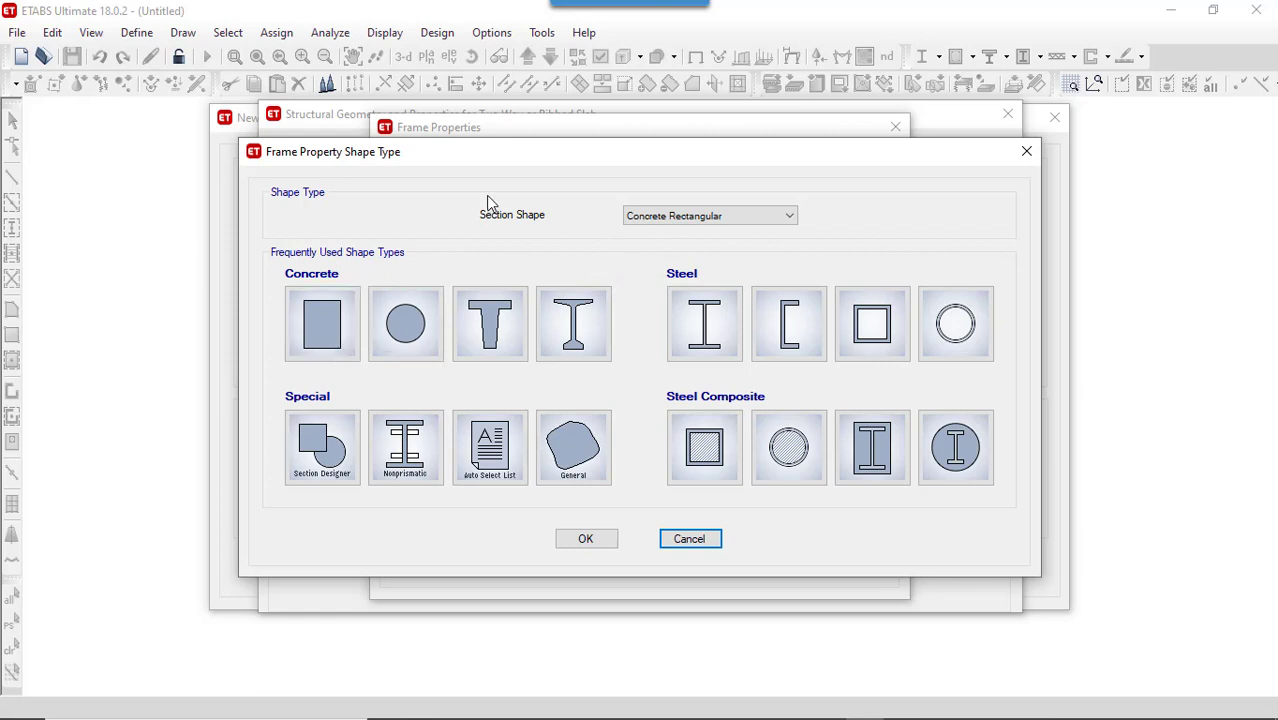
click(337, 335)
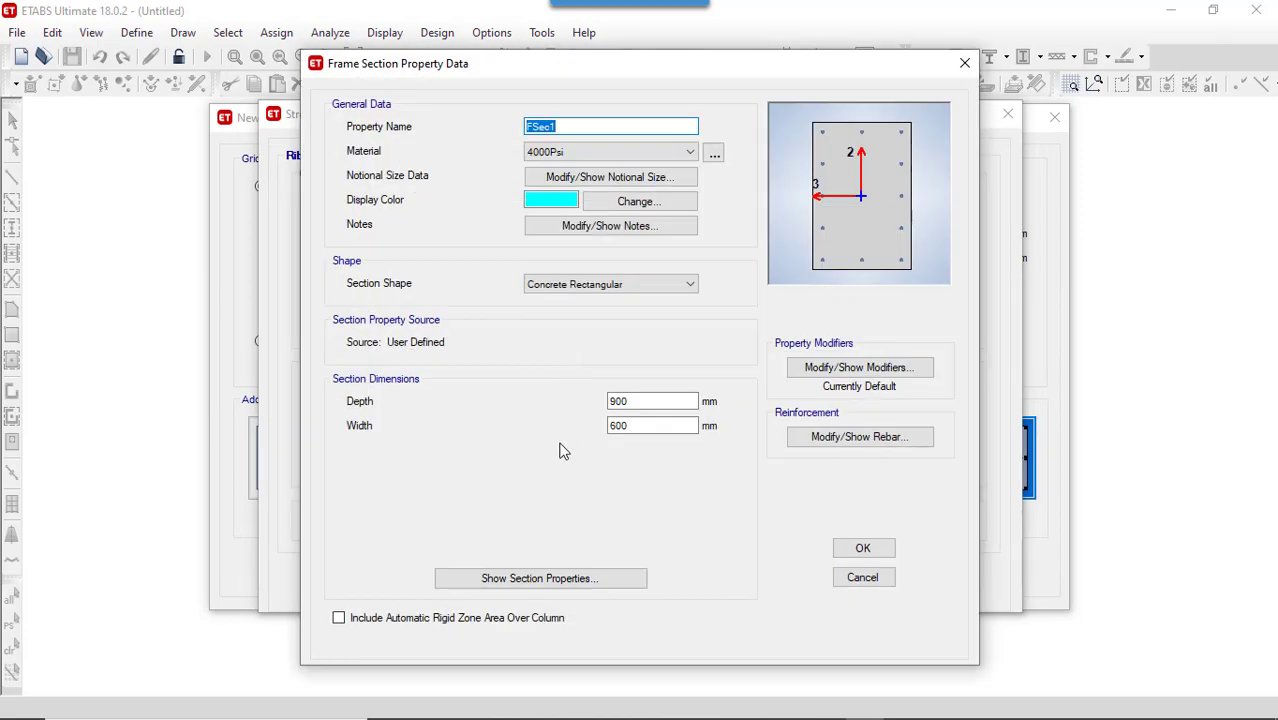
Step: Add a new Europe region Concrete material of grade C25/30 to the EN 1992-1-1 per EN 206-1 standard
click(631, 153)
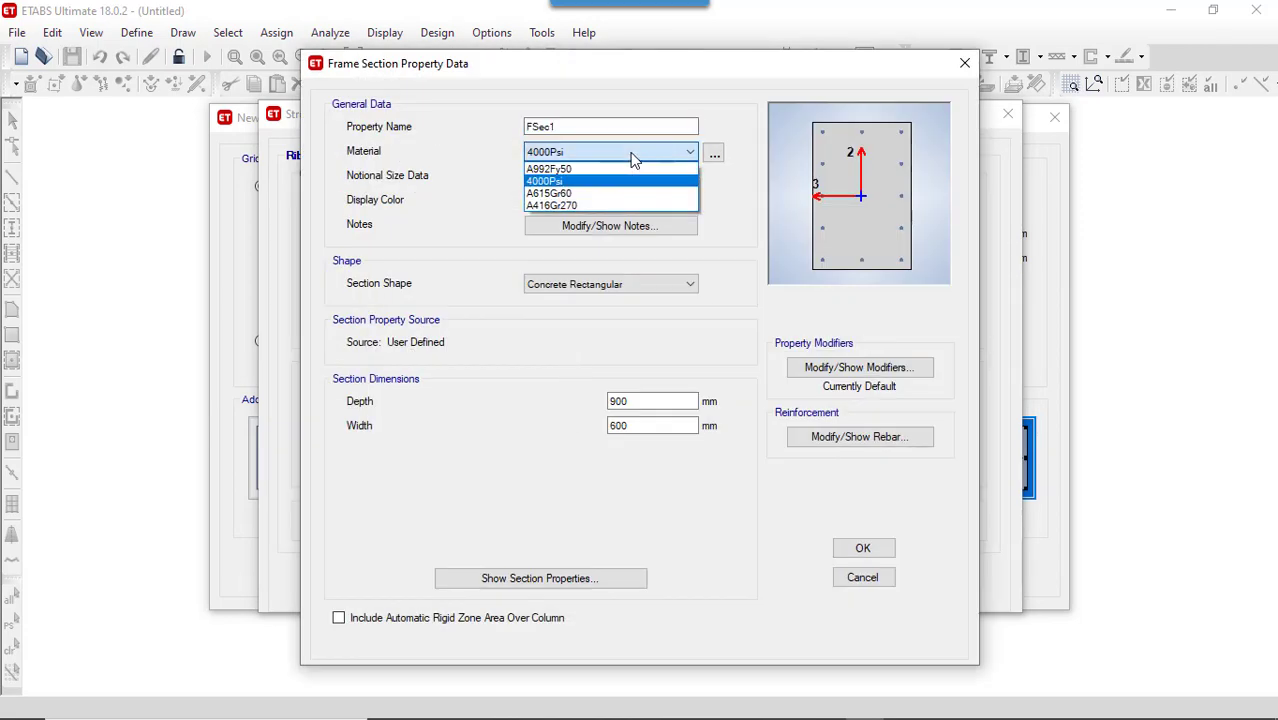
click(714, 154)
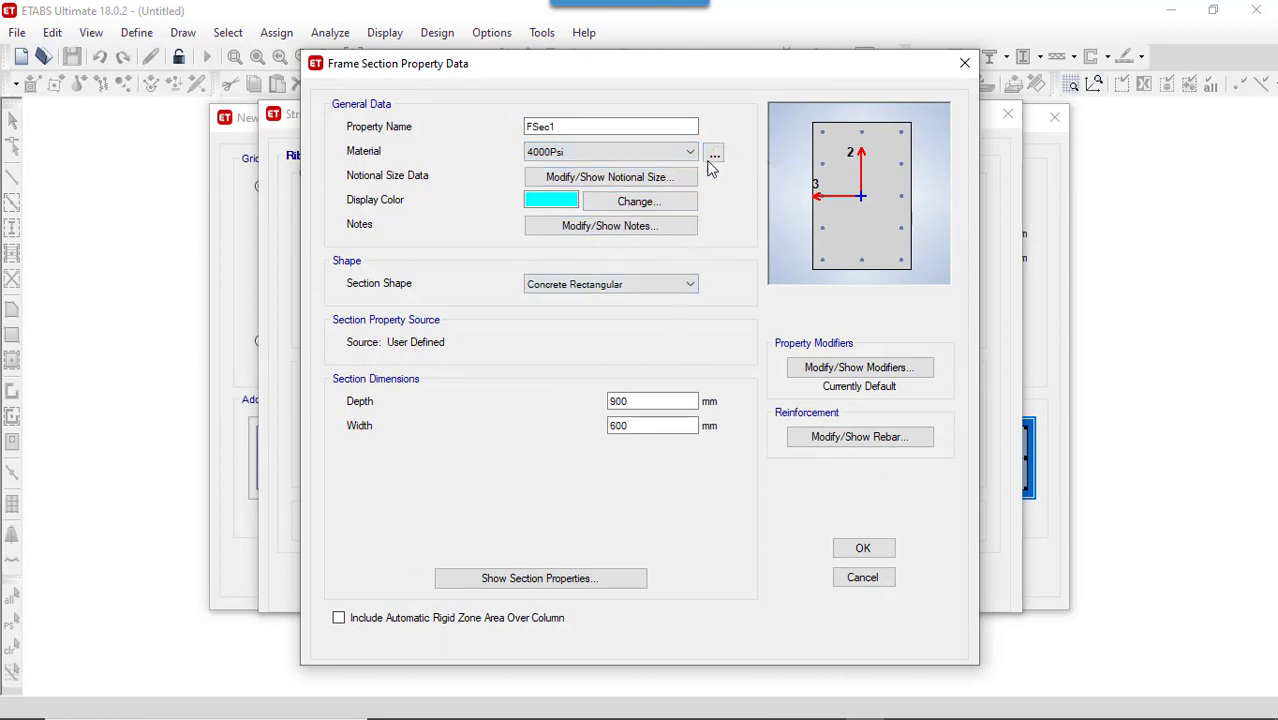
click(715, 156)
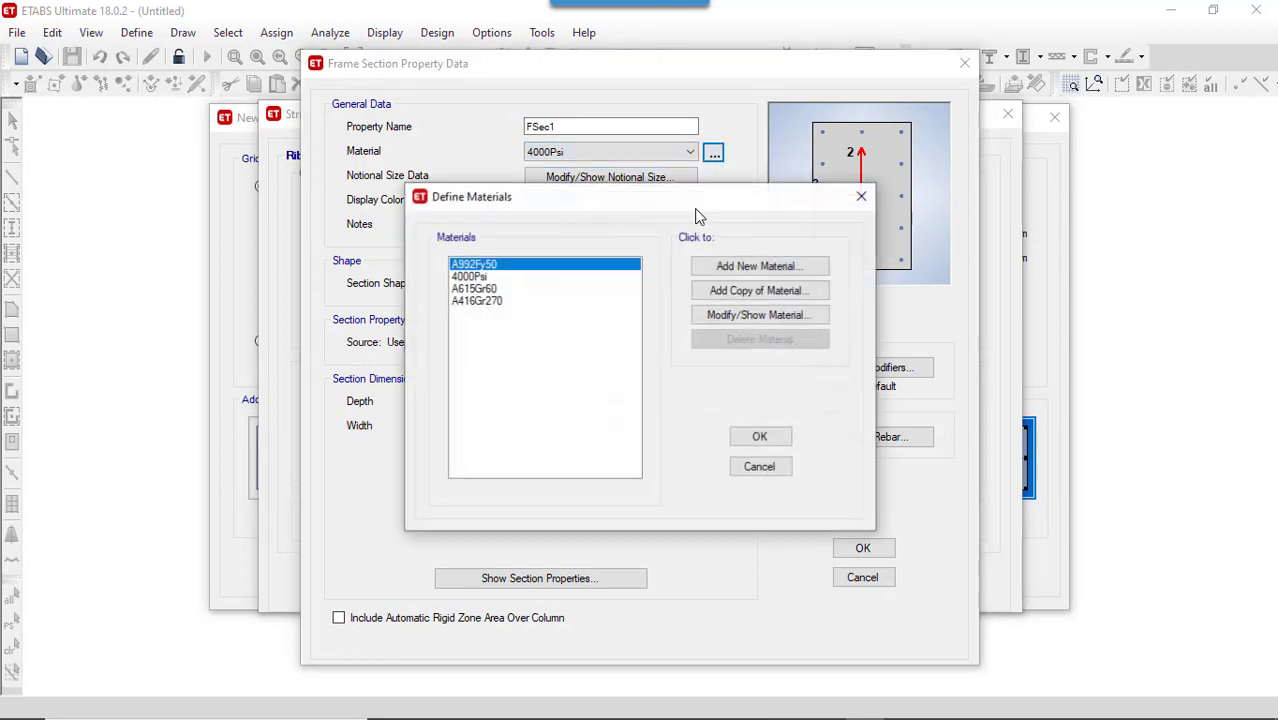
click(741, 268)
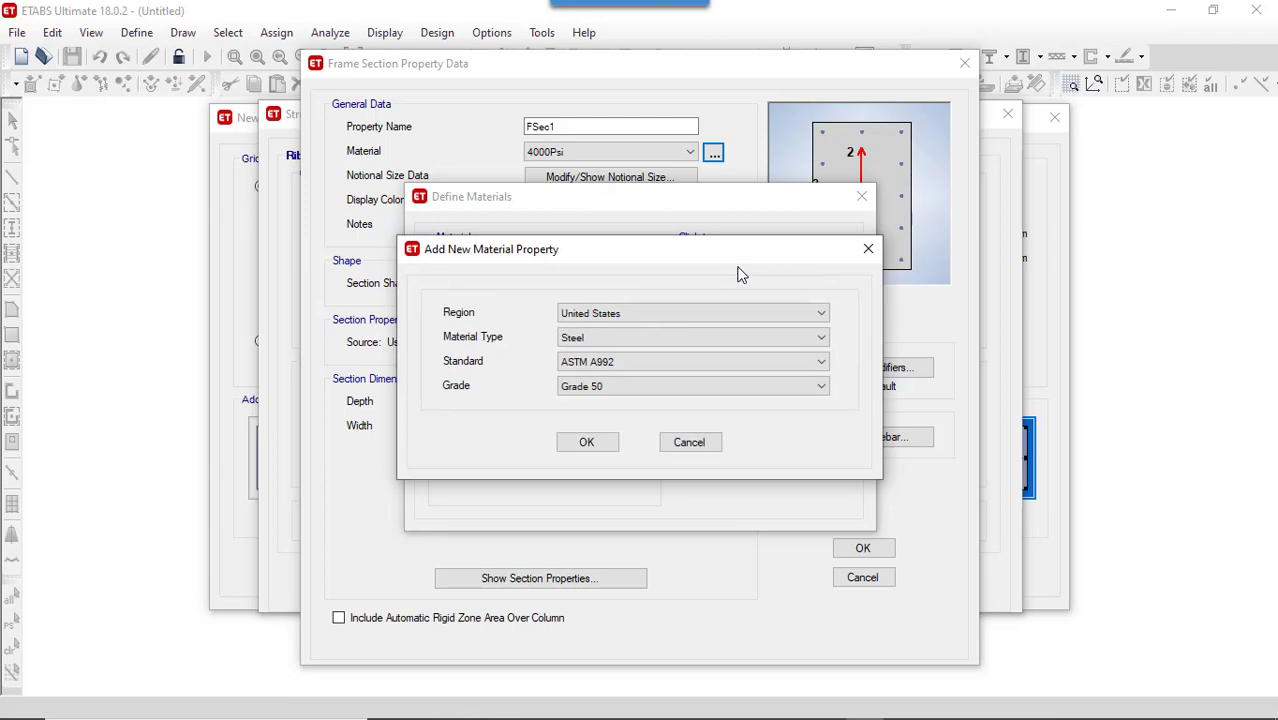
click(658, 314)
click(654, 343)
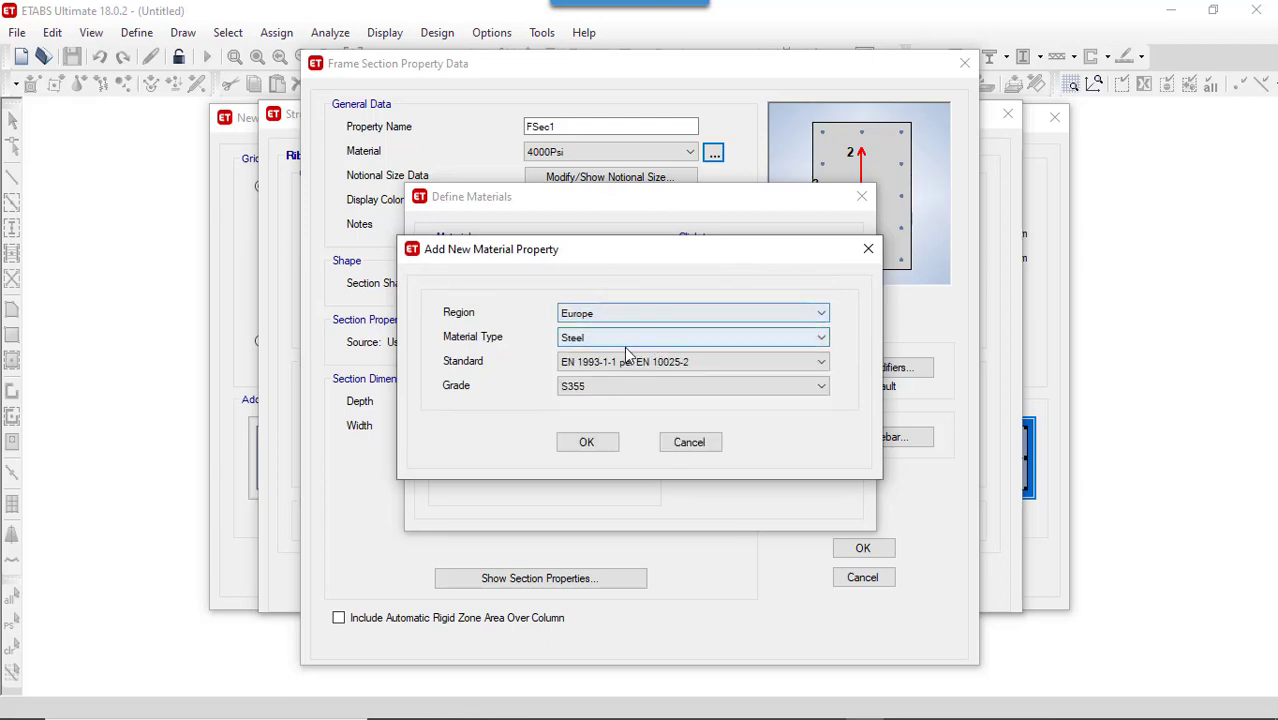
click(659, 343)
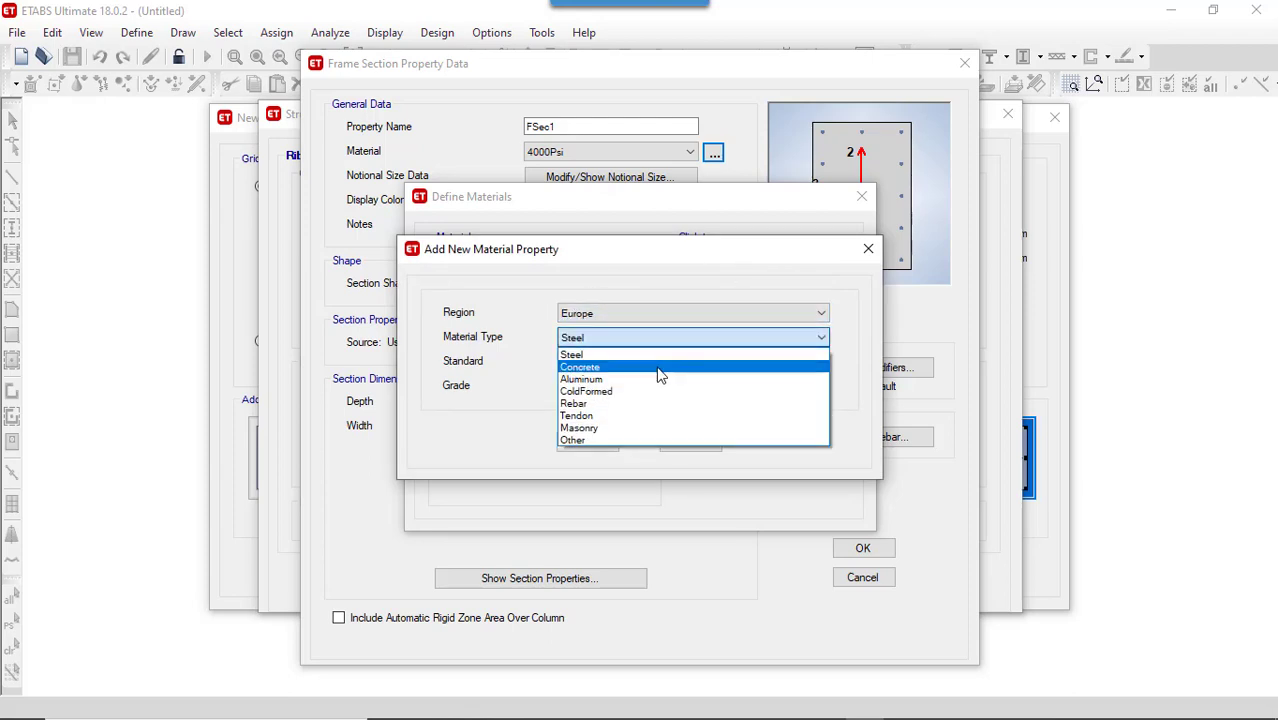
click(659, 368)
click(632, 390)
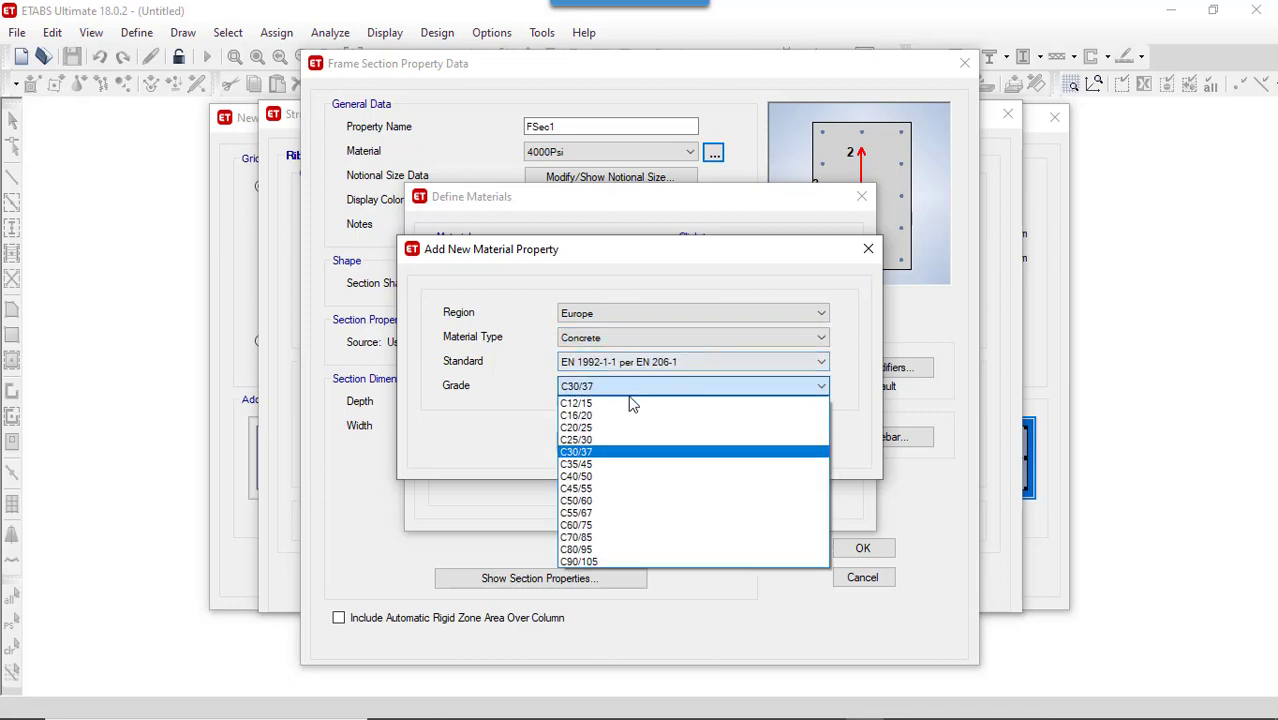
click(616, 440)
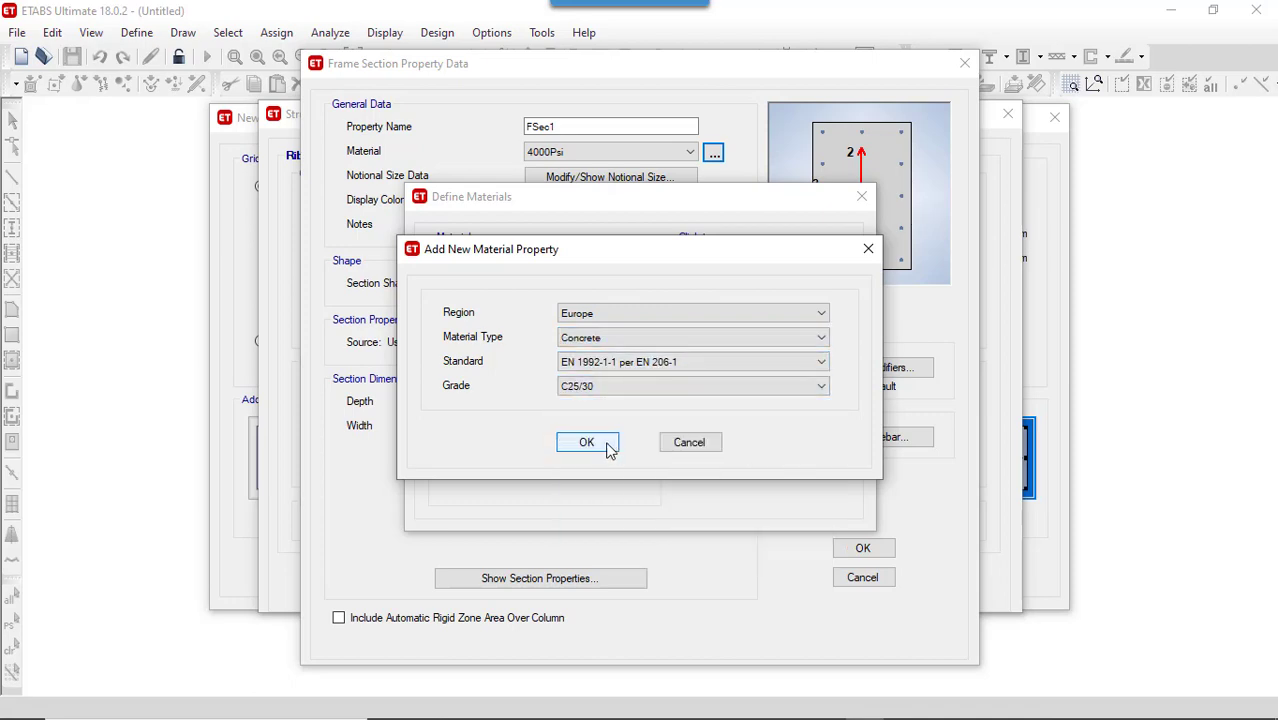
click(607, 450)
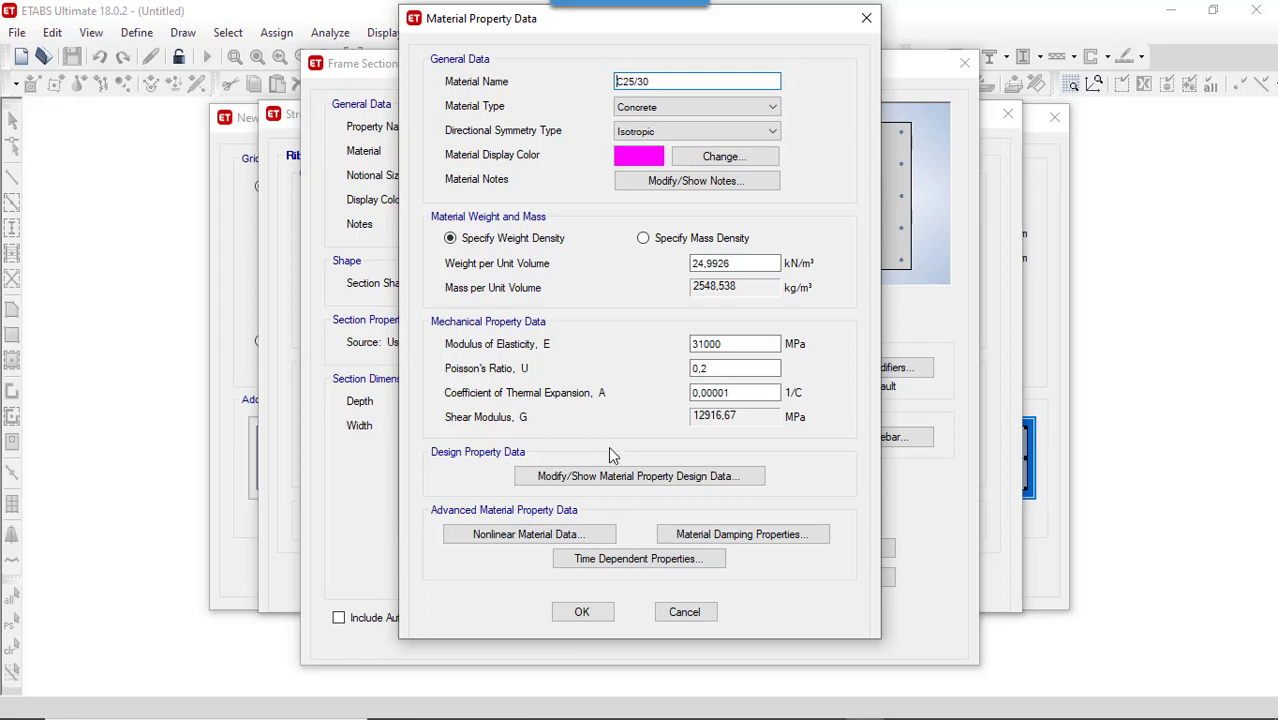
click(596, 612)
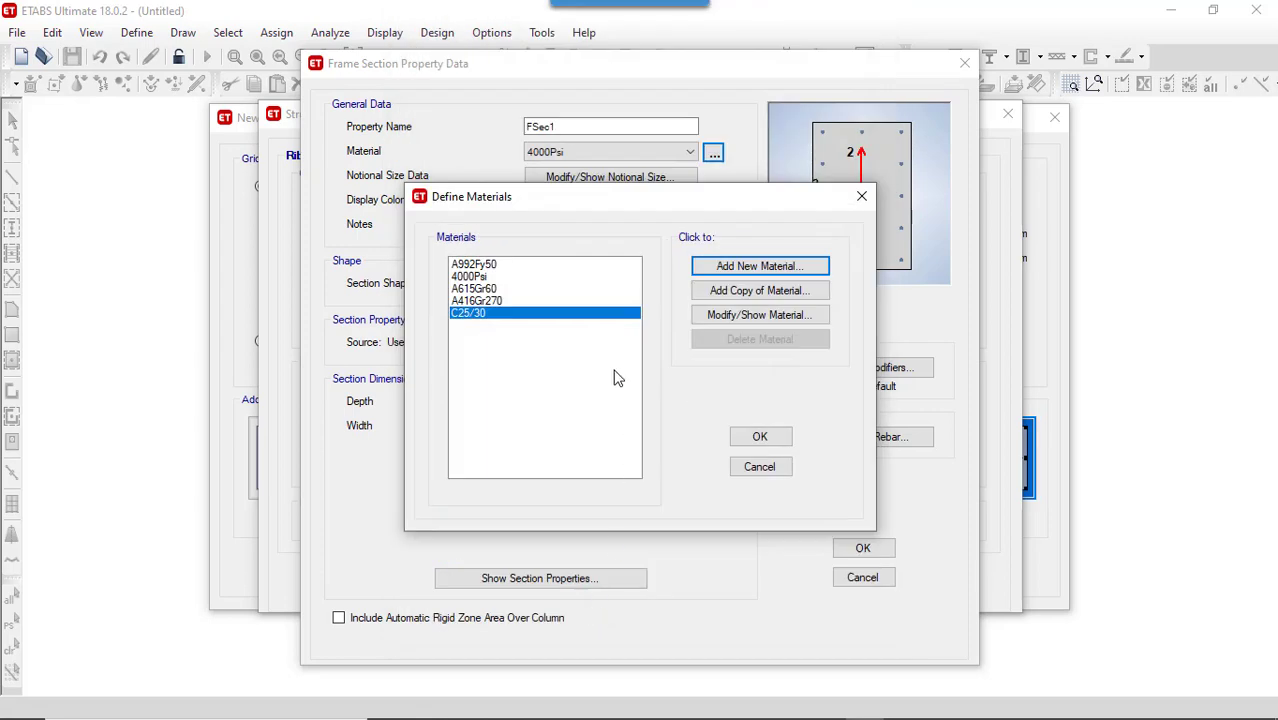
click(764, 436)
Step: Assign the C25/30 material to the column section and name the section CR 60X40
click(604, 155)
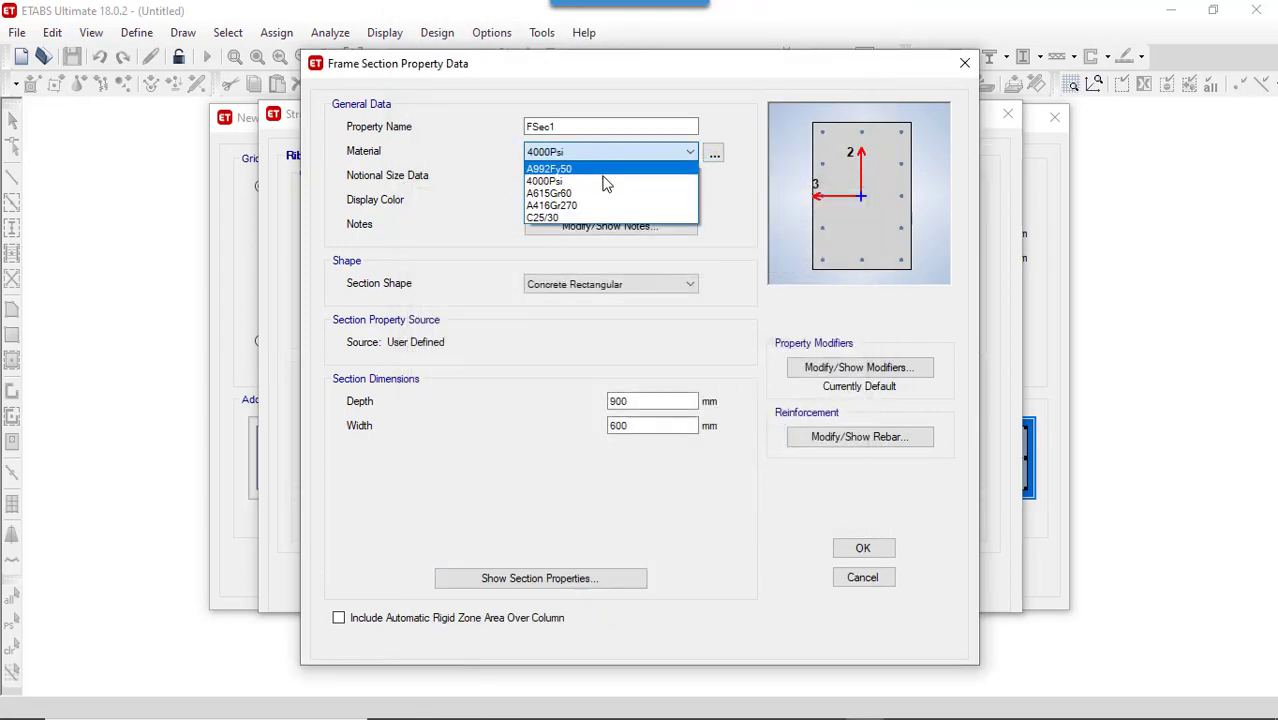
click(603, 222)
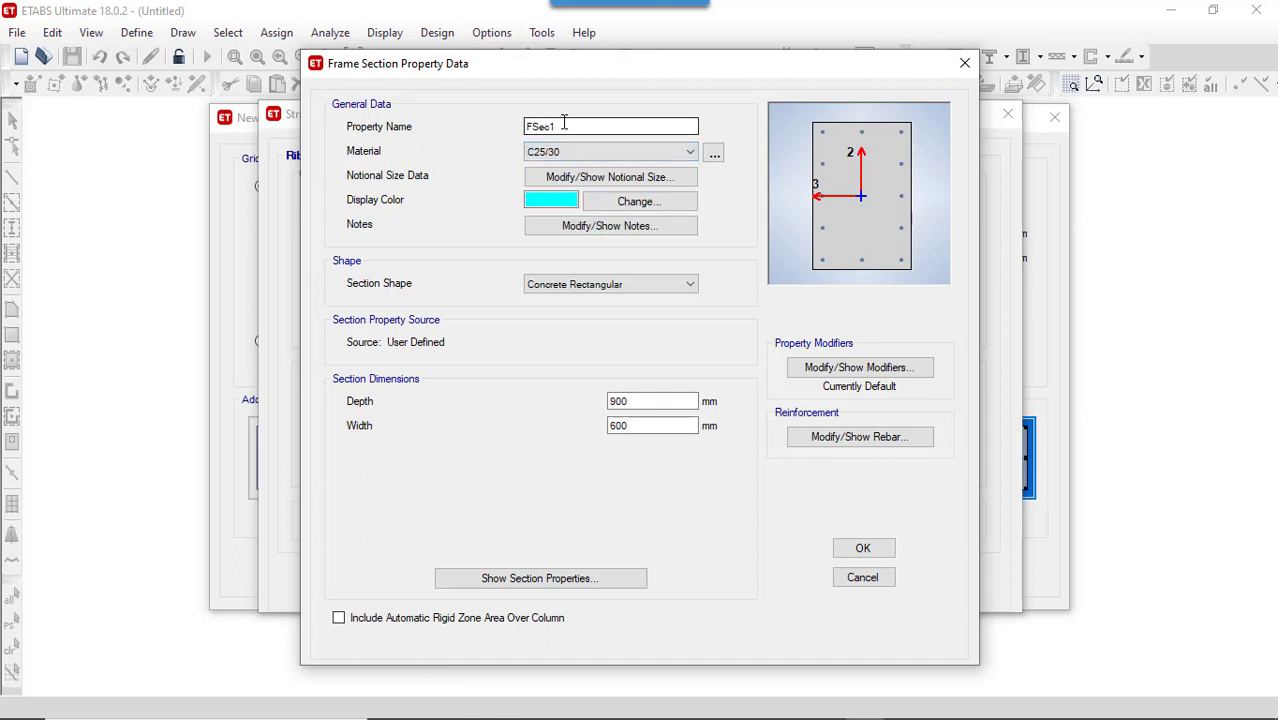
drag(560, 126, 432, 146)
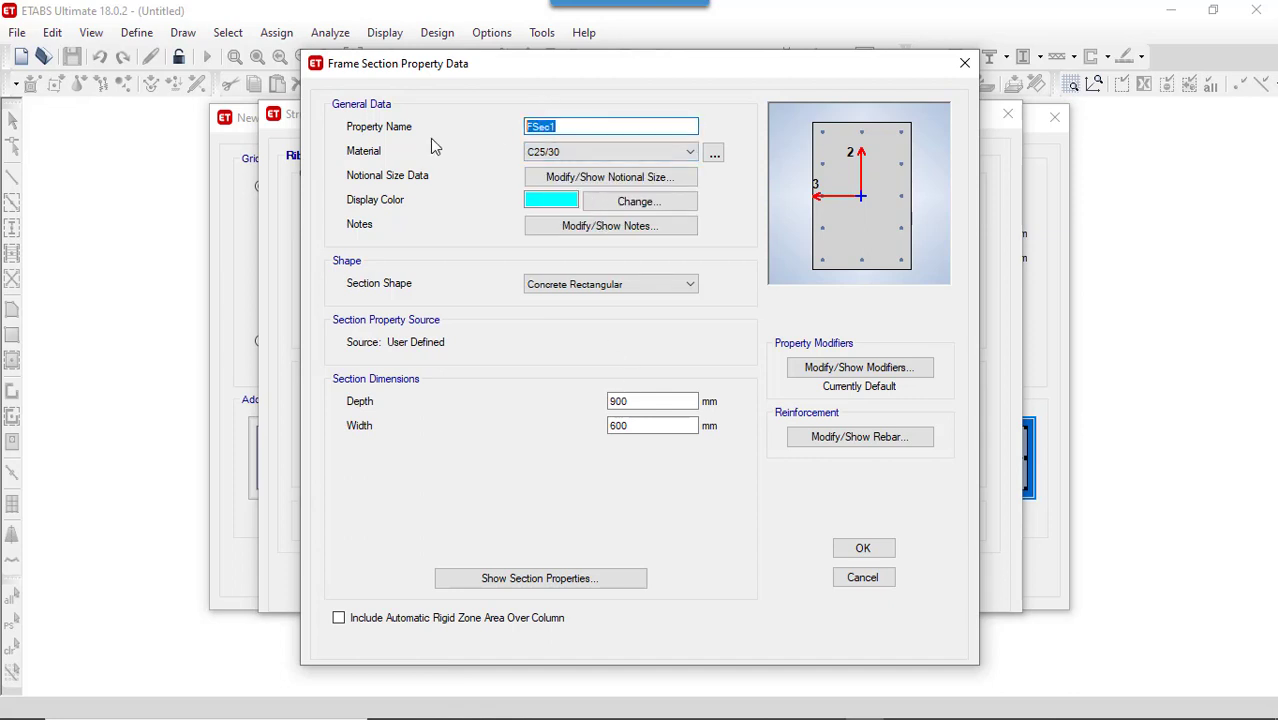
text(CR 60X40)
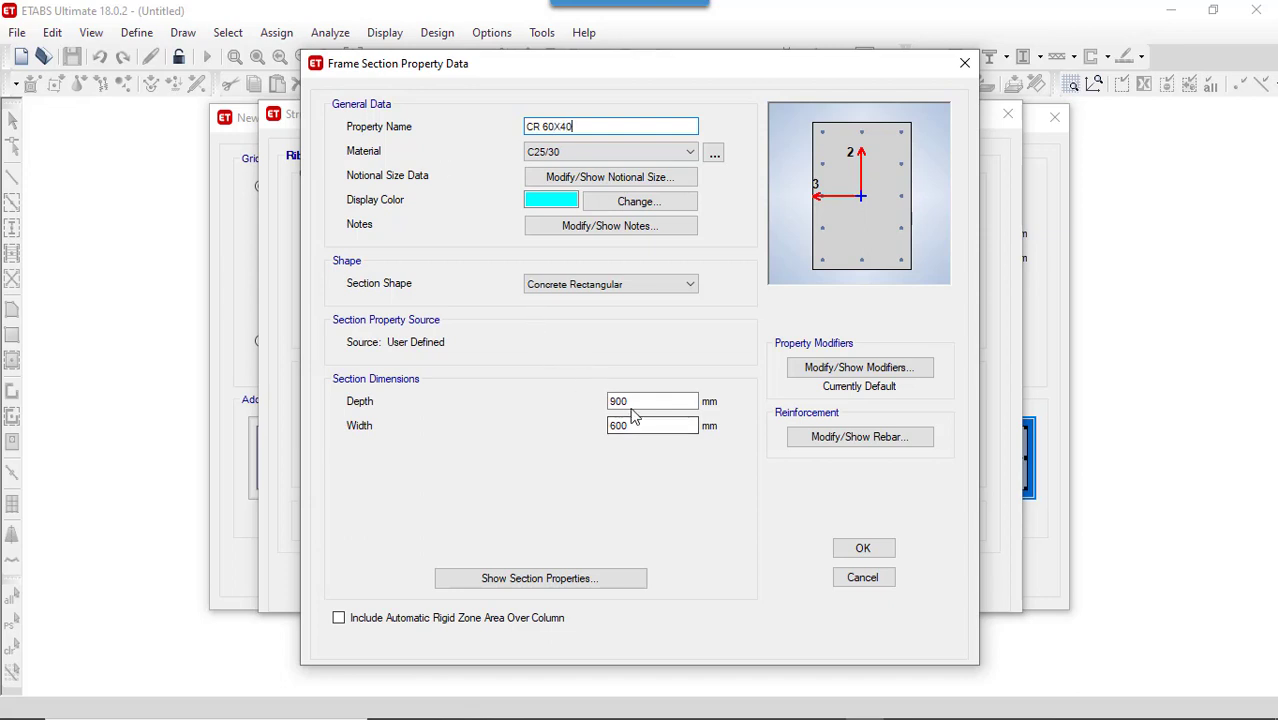
Step: Set the column section's depth to 600 mm and its width to 400 mm
drag(616, 404, 603, 404)
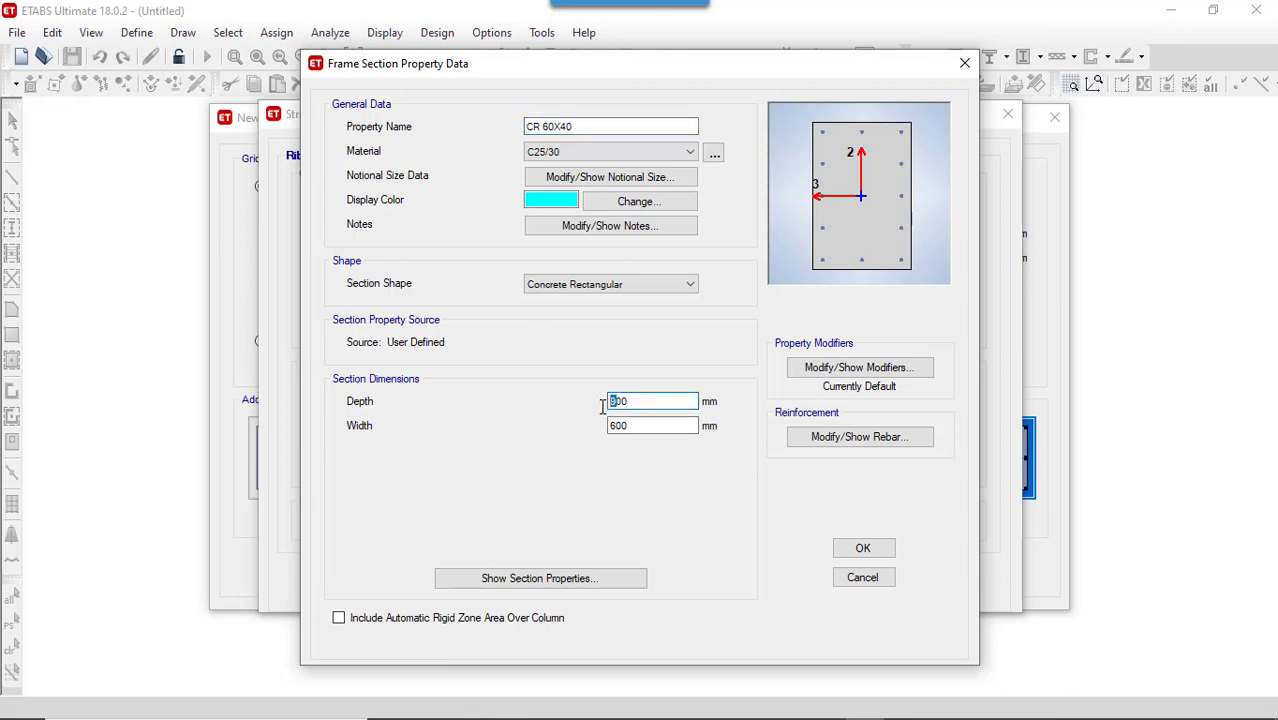
click(618, 424)
drag(615, 430, 593, 442)
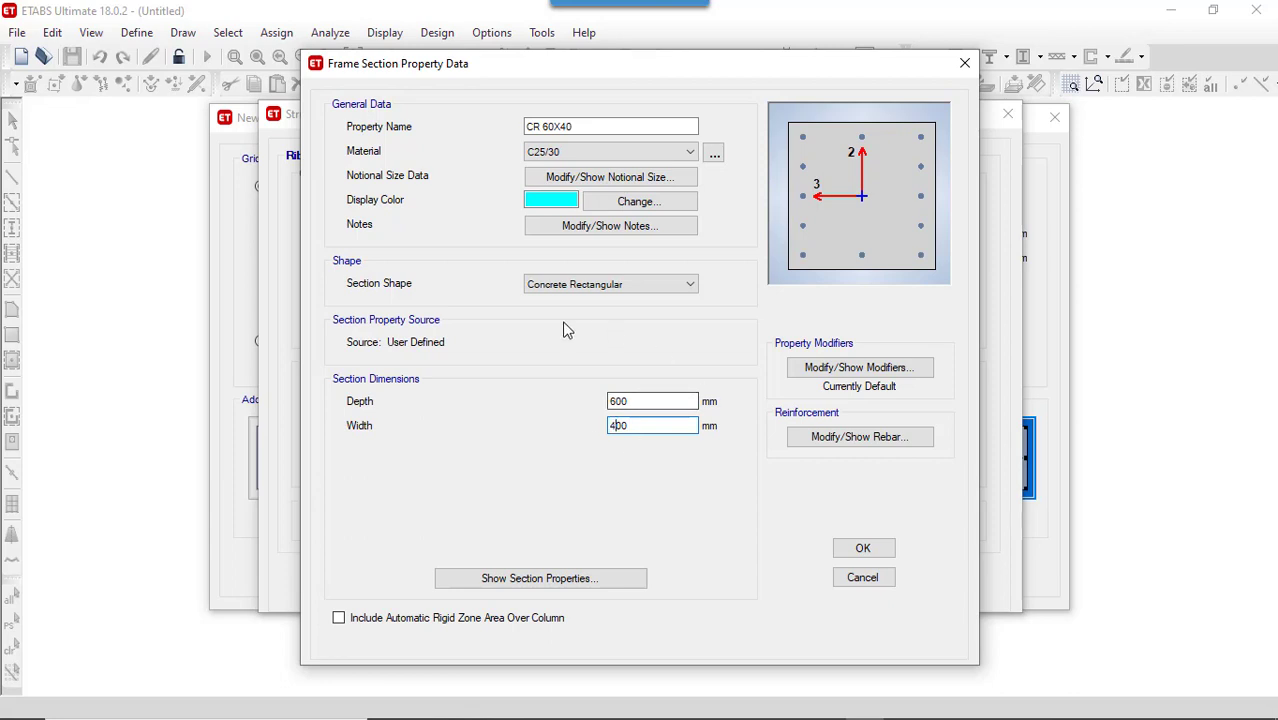
Step: Set the clear cover for confinement bars in the column section's reinforcement data to 20 mm
click(837, 440)
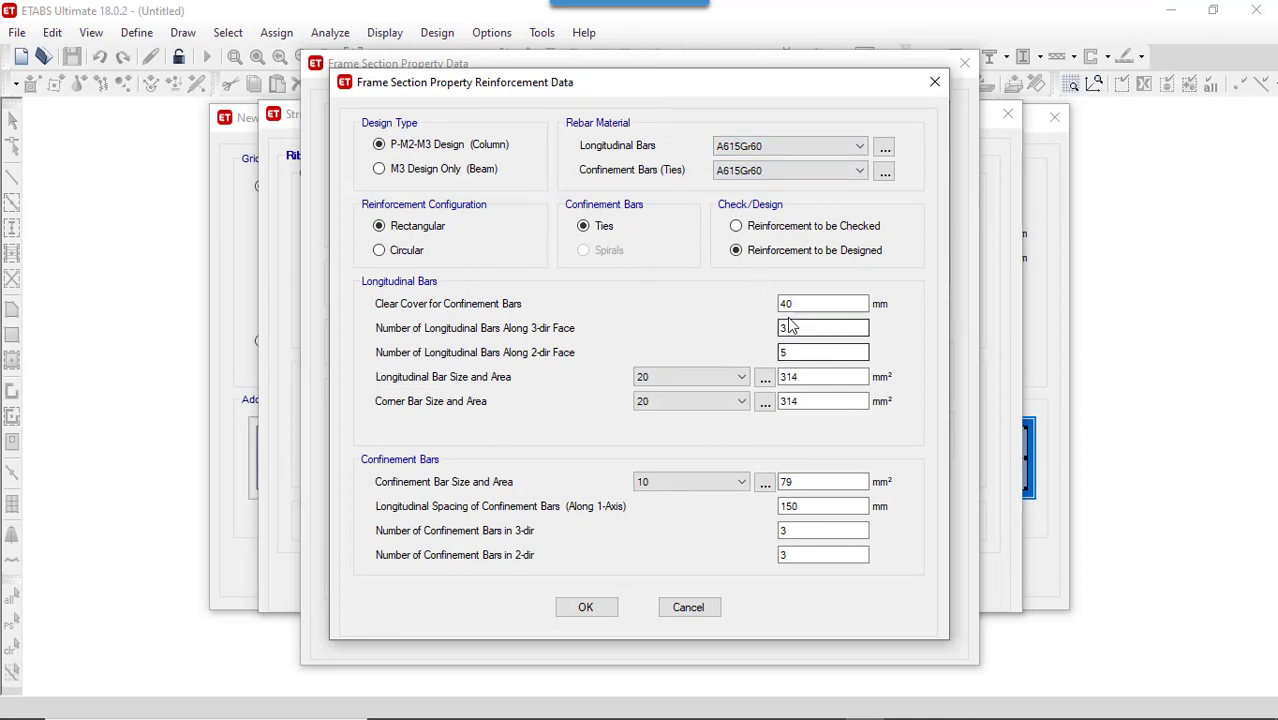
drag(788, 304, 720, 316)
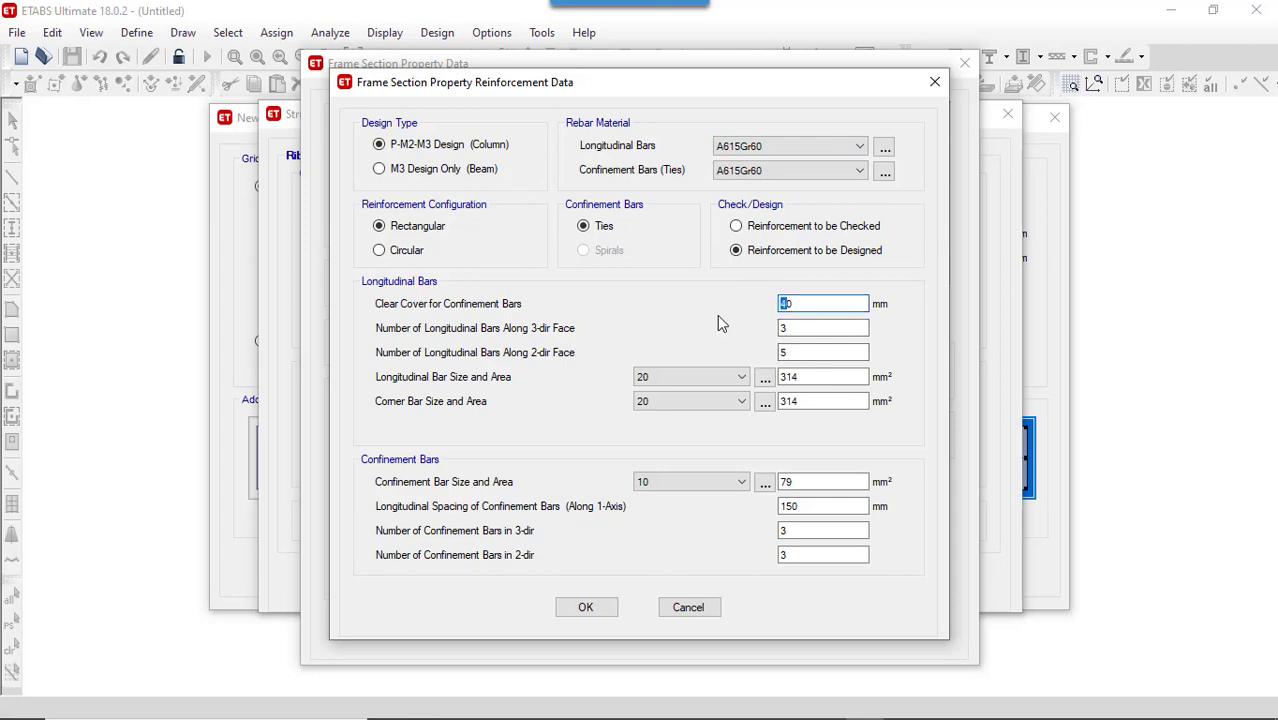
text(2)
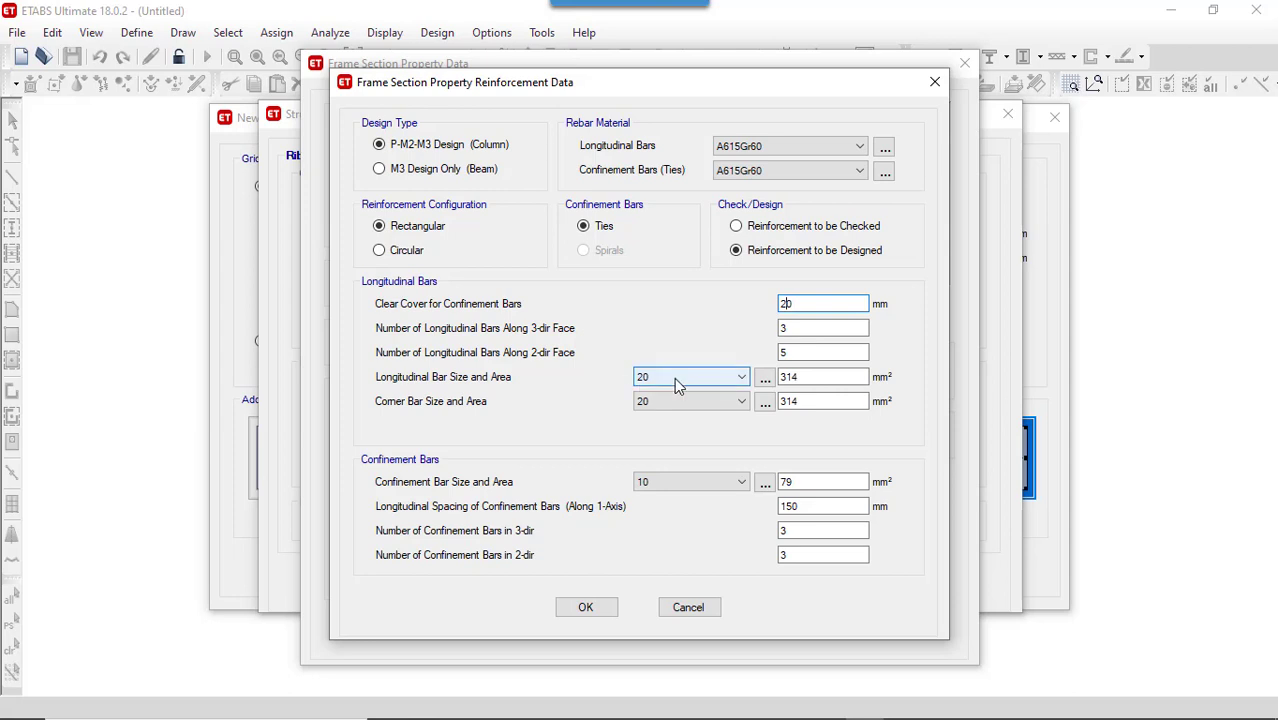
Step: Add a new Europe region Rebar material from the column's longitudinal bar material definitions
click(882, 147)
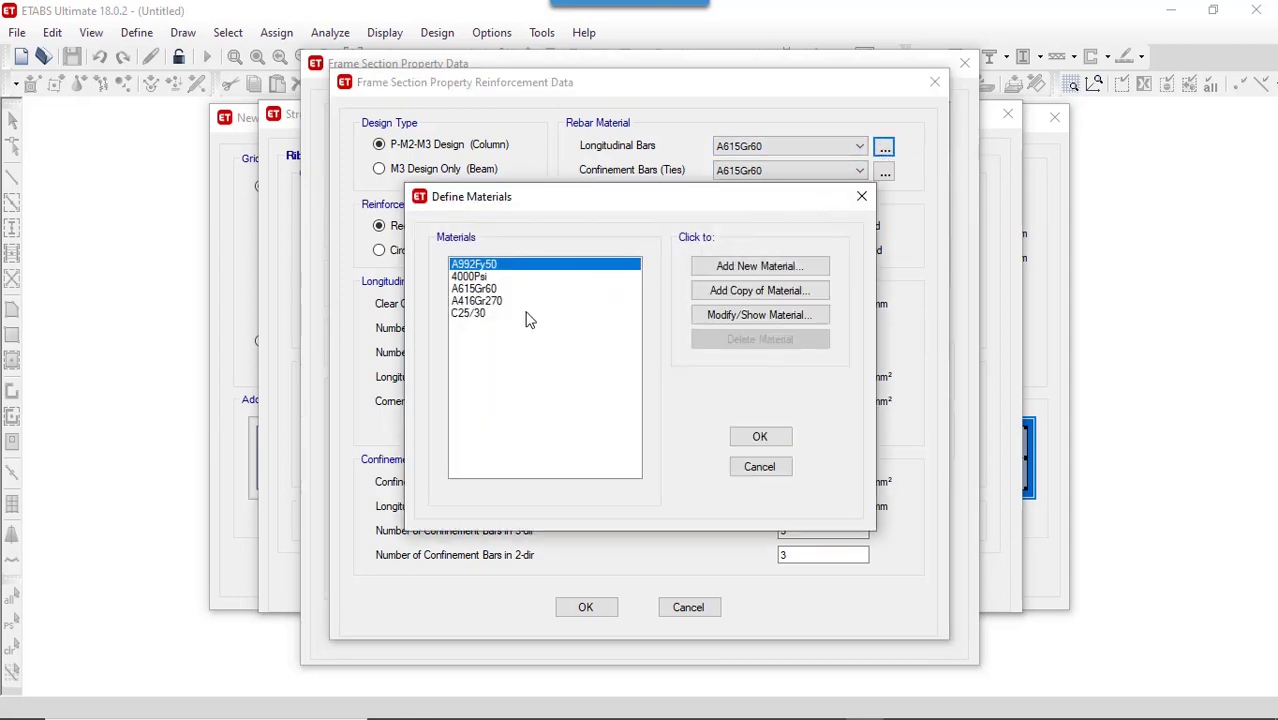
click(770, 267)
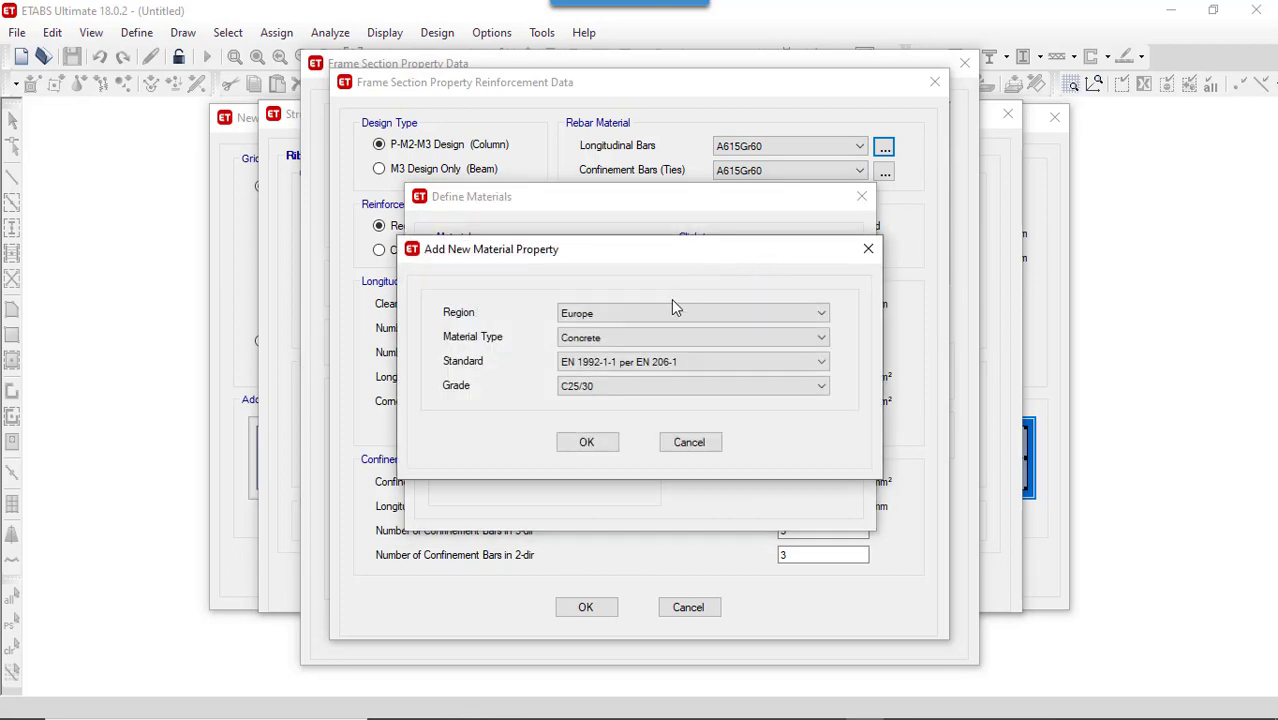
click(650, 320)
click(652, 316)
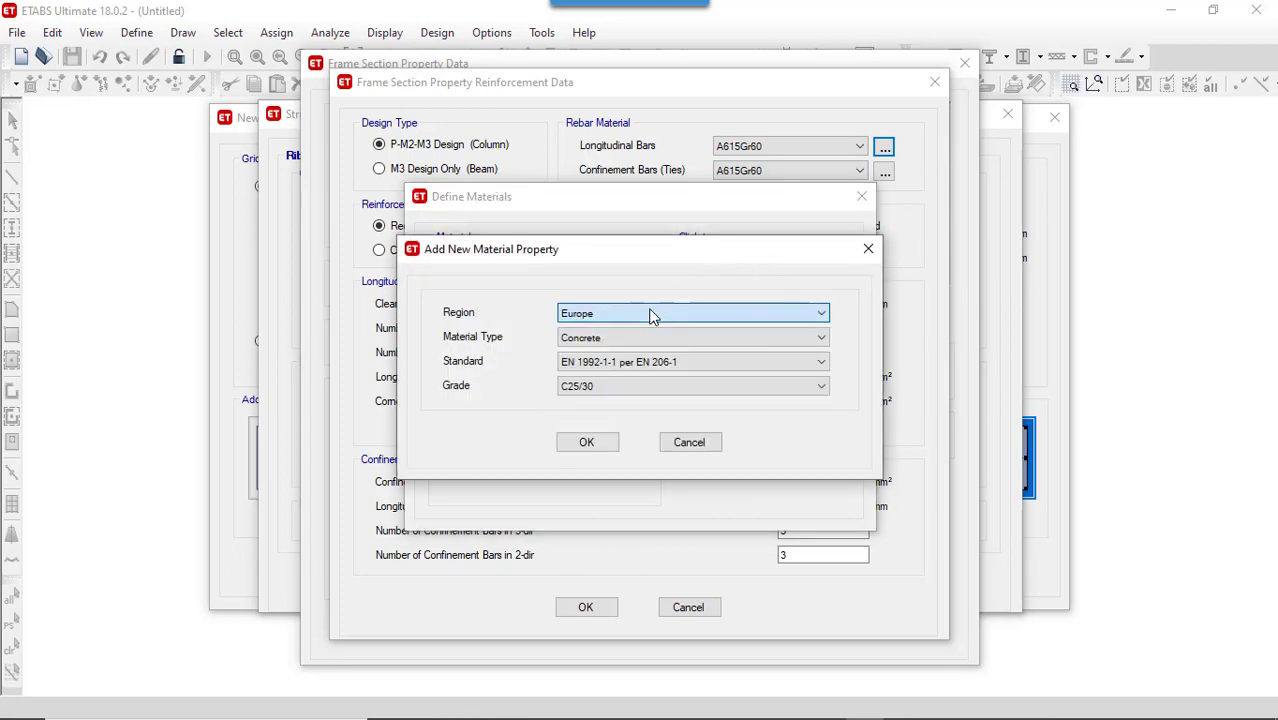
click(636, 338)
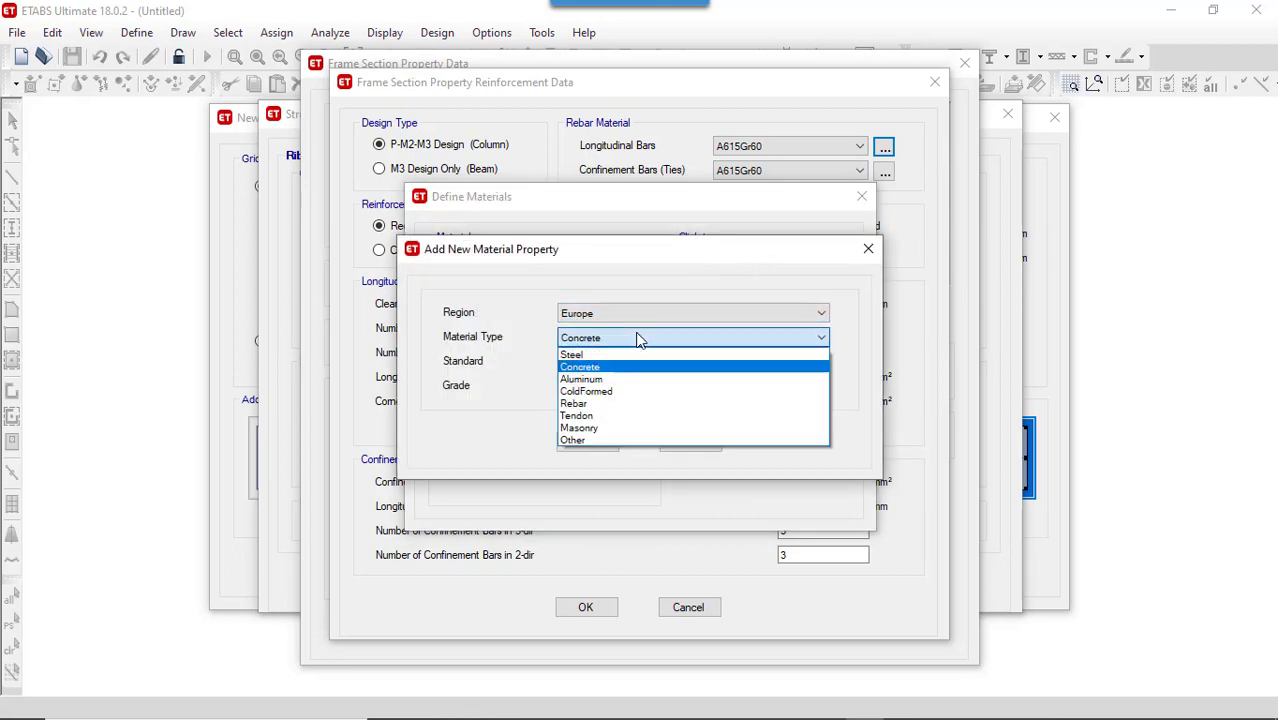
click(611, 404)
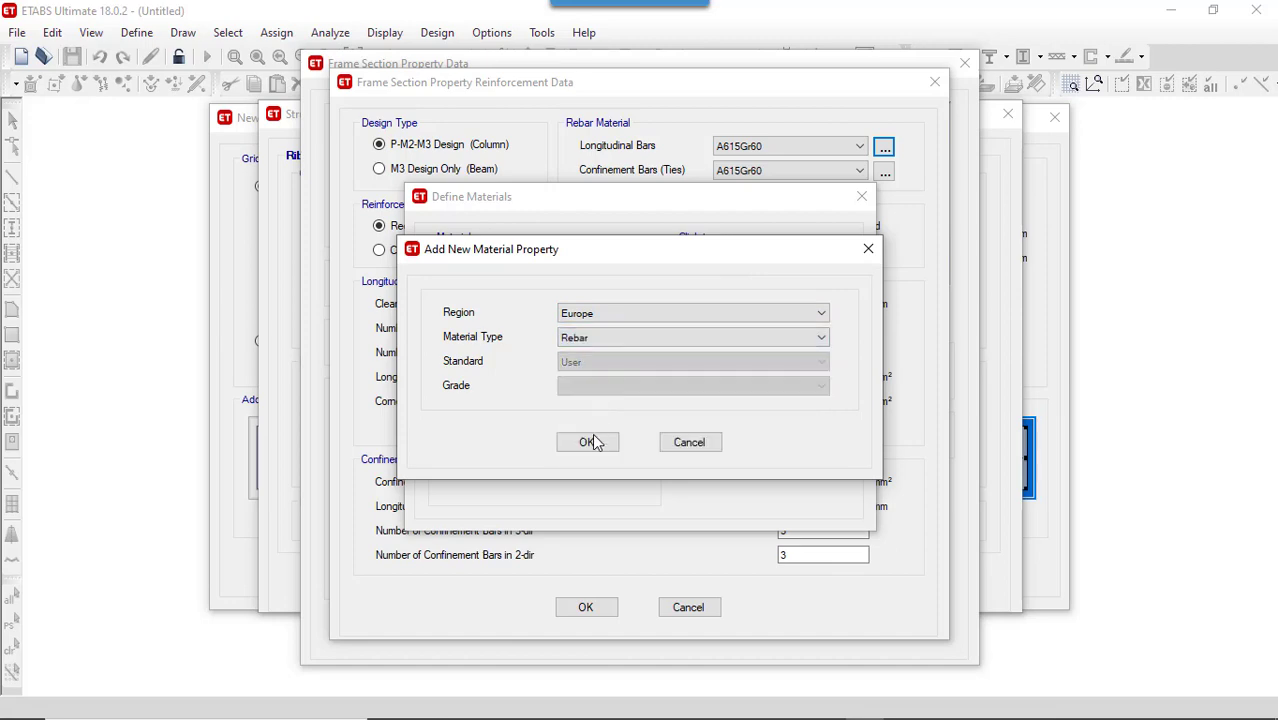
click(593, 442)
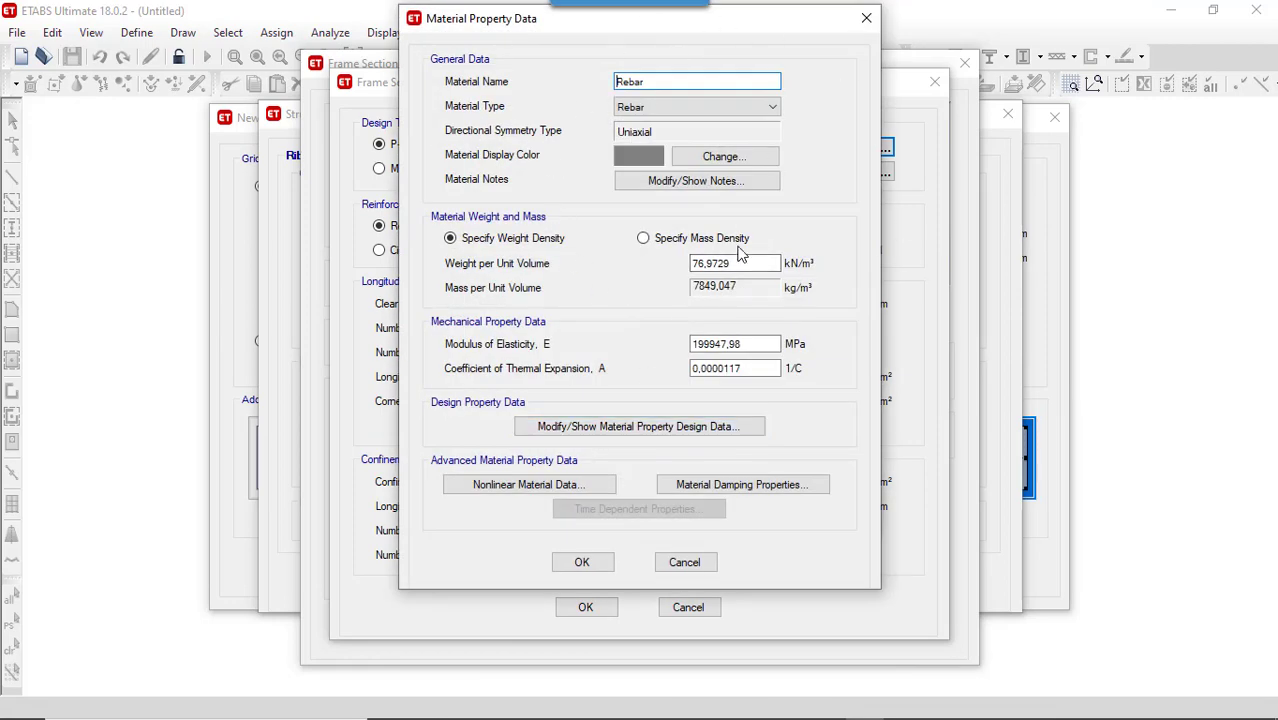
Step: Name the rebar material HA 500 and set its modulus of elasticity to 210000 MPa
click(694, 108)
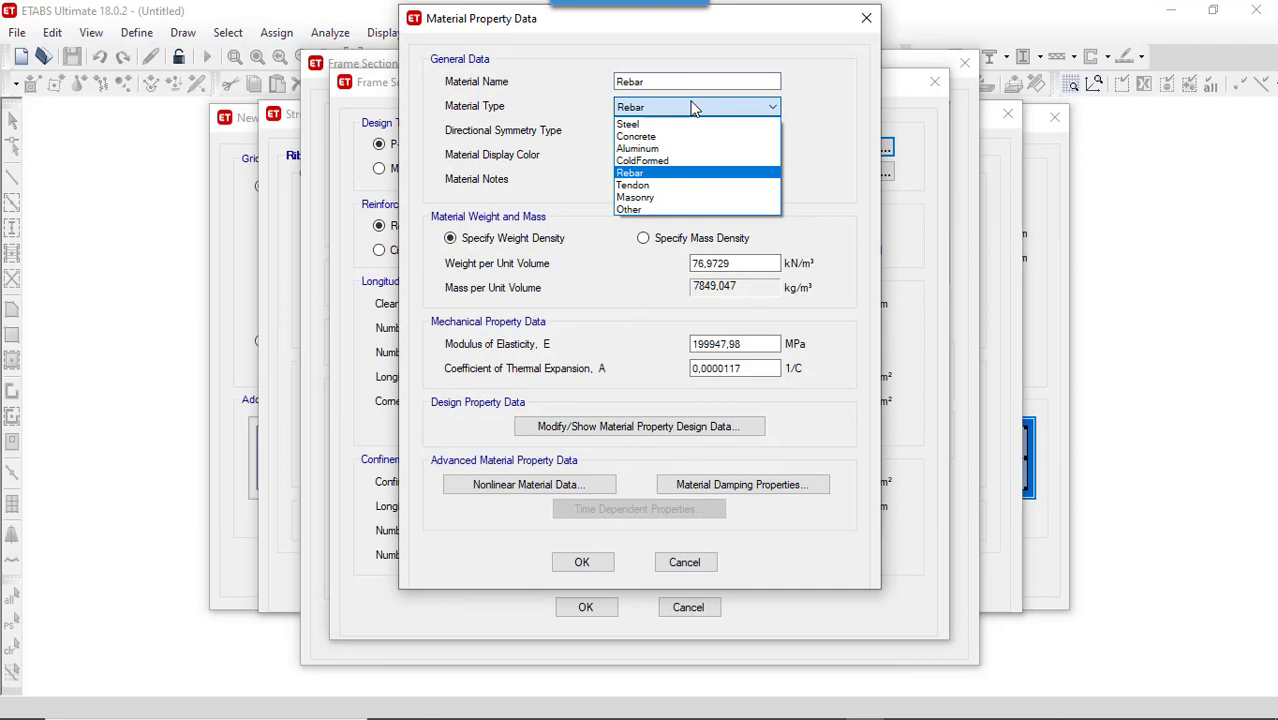
click(695, 173)
drag(663, 82, 428, 84)
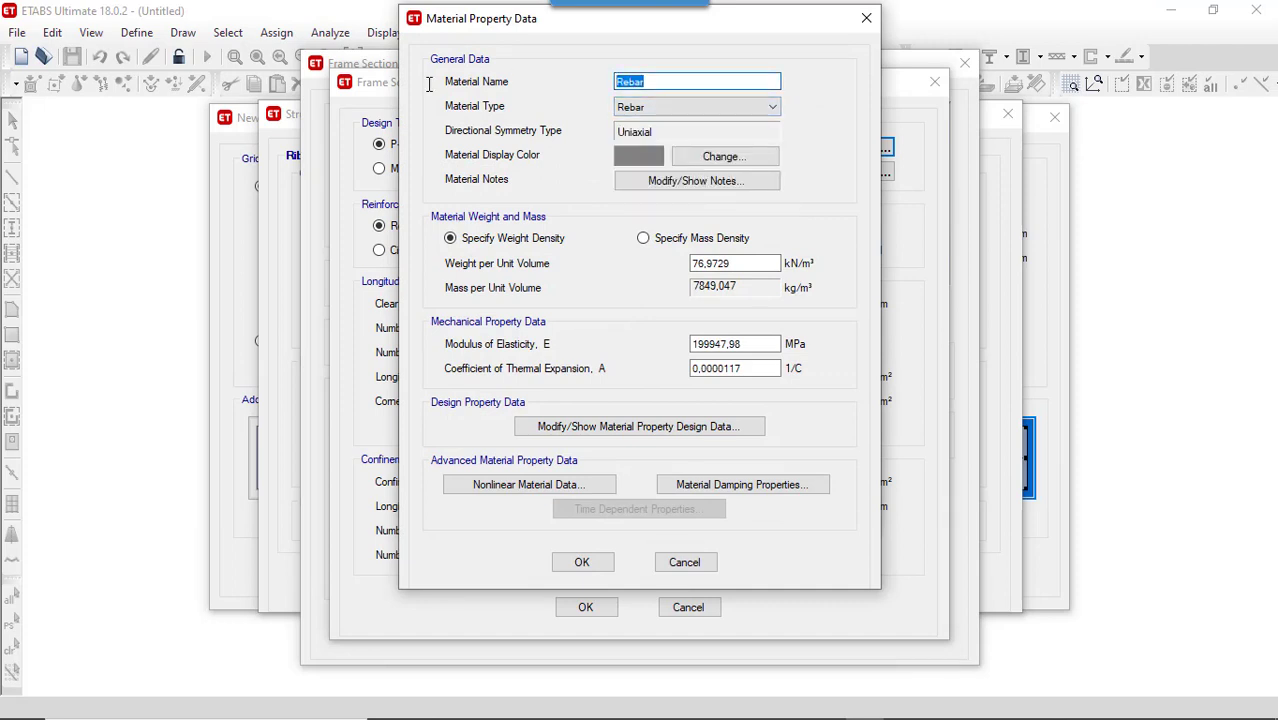
text(hA 500)
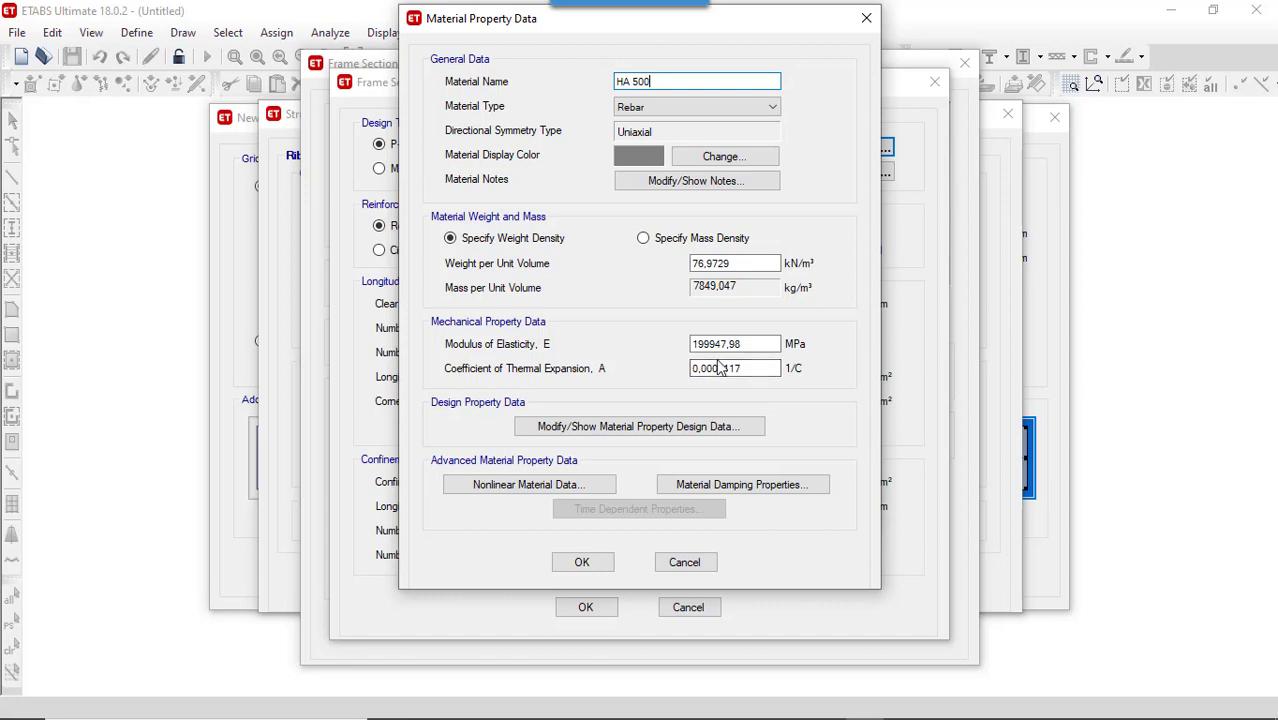
click(760, 346)
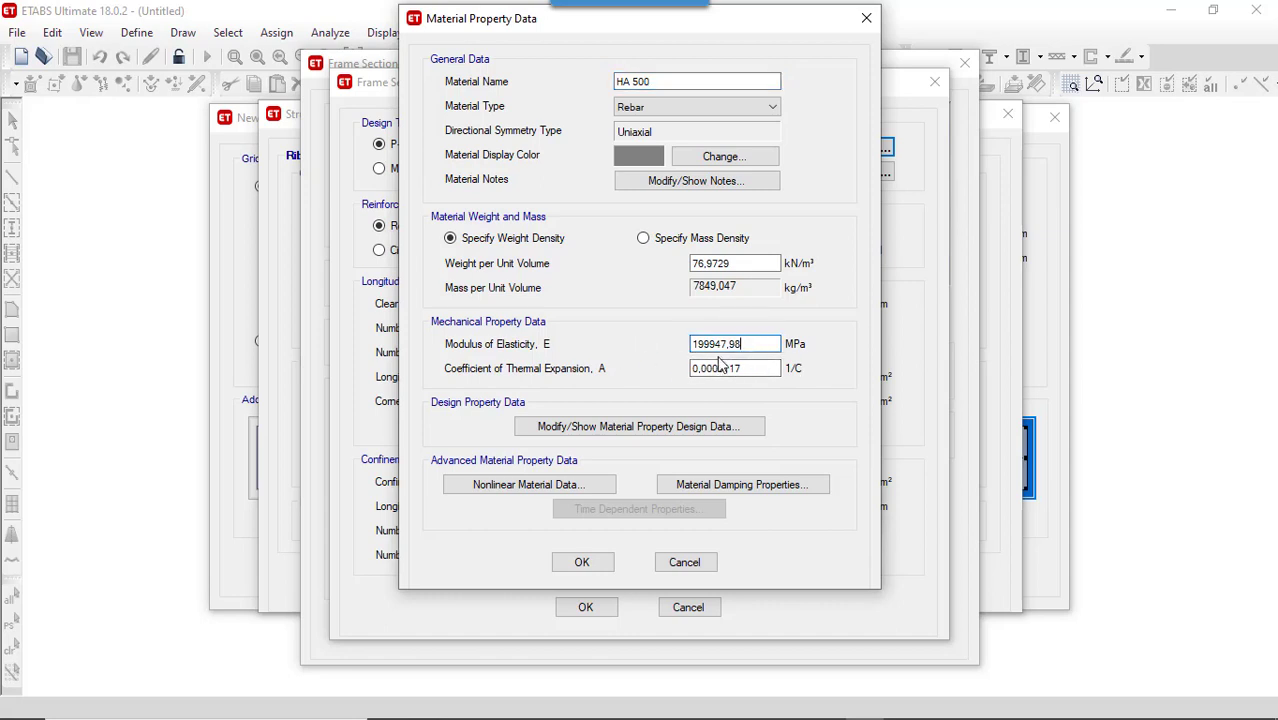
double_click(748, 345)
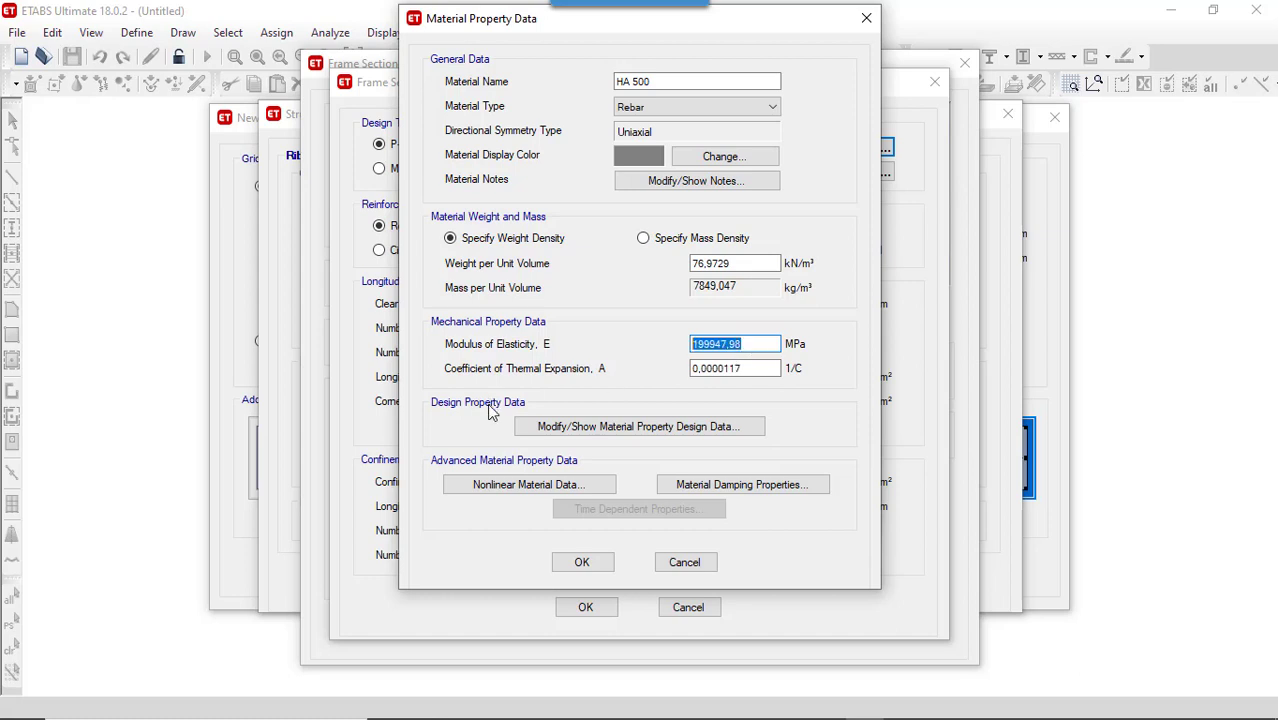
text(210000)
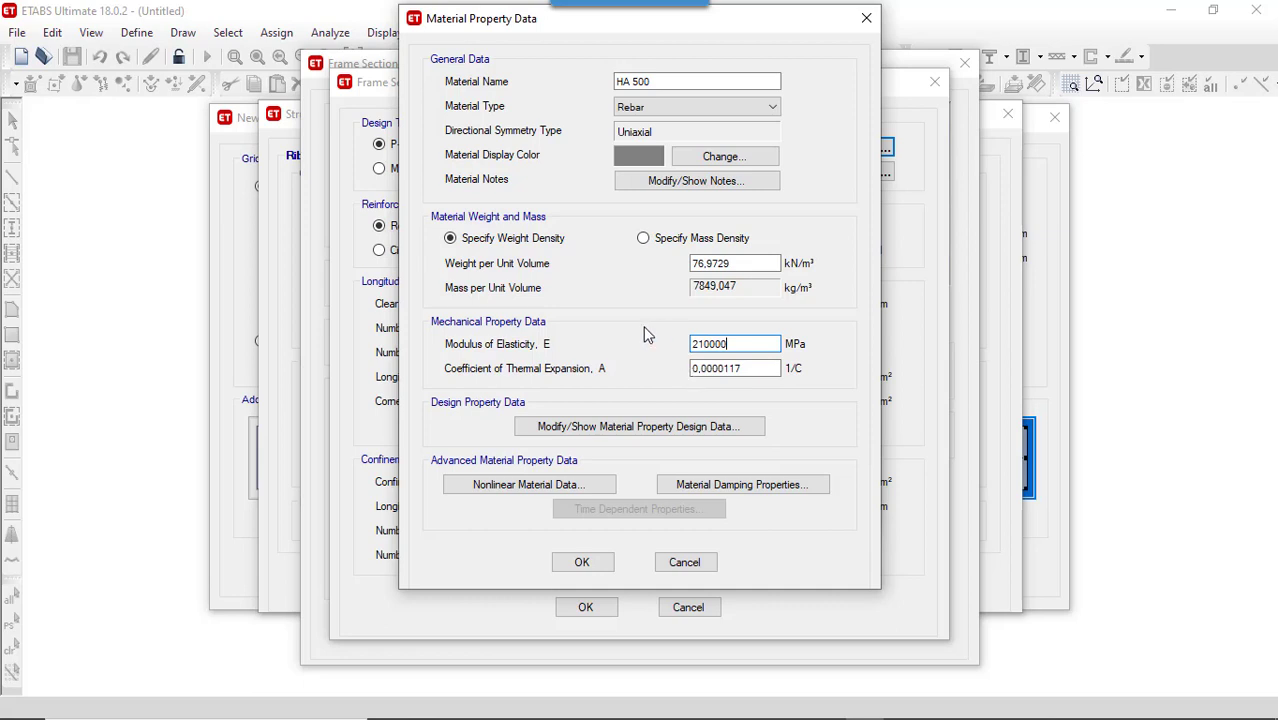
Step: Set HA 500's minimum yield strength to 435 MPa and both its minimum and expected tensile strengths to 500 MPa, and save the material
click(632, 430)
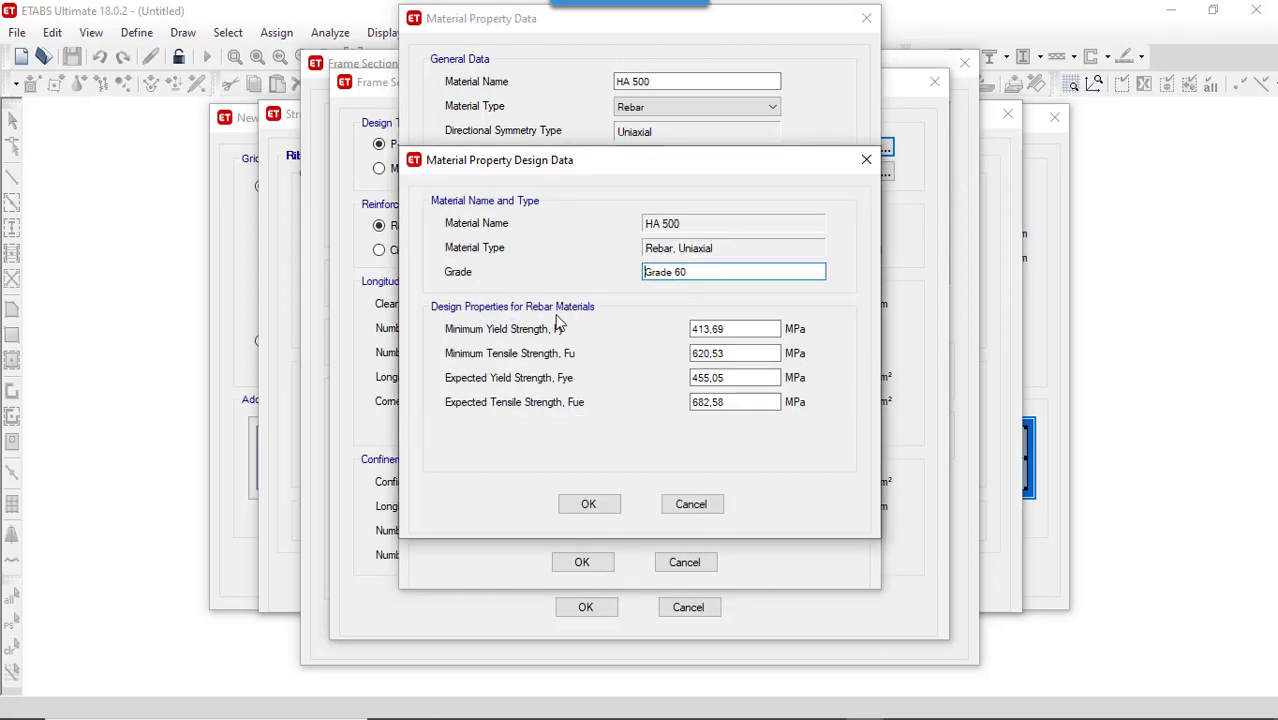
drag(739, 331, 605, 331)
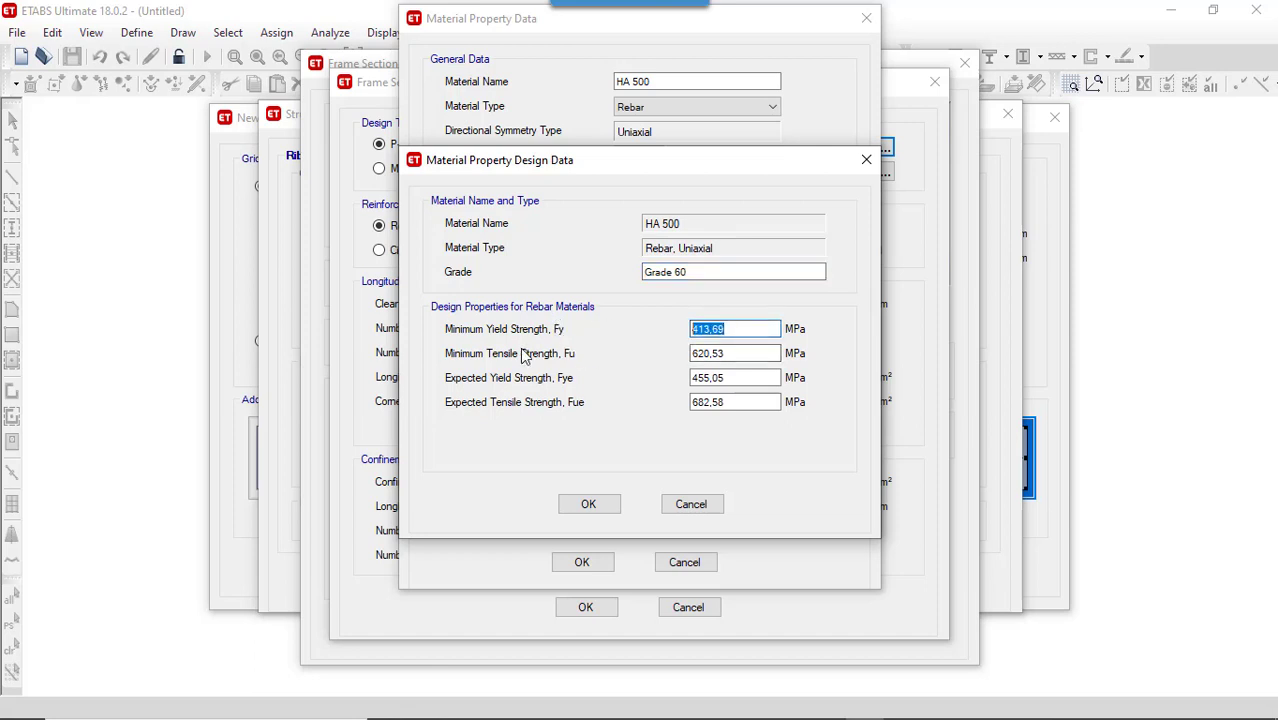
text(35)
drag(760, 353, 597, 357)
text(500)
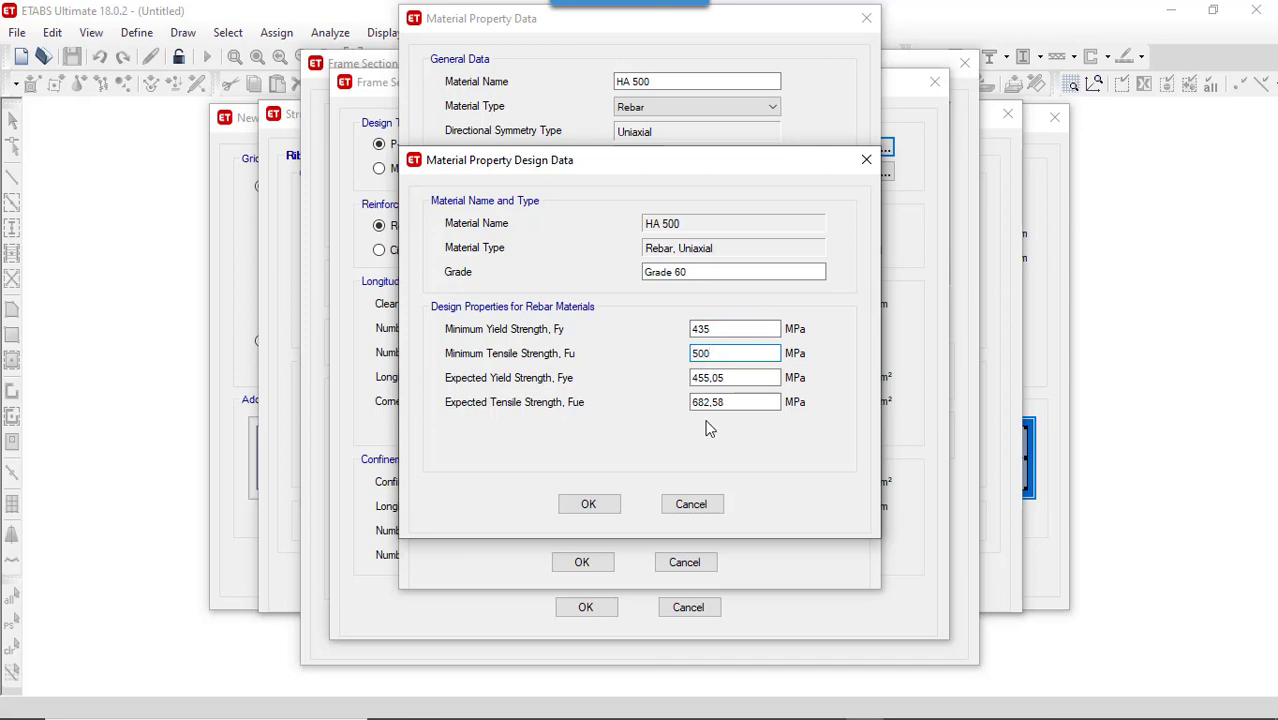
drag(730, 402, 574, 425)
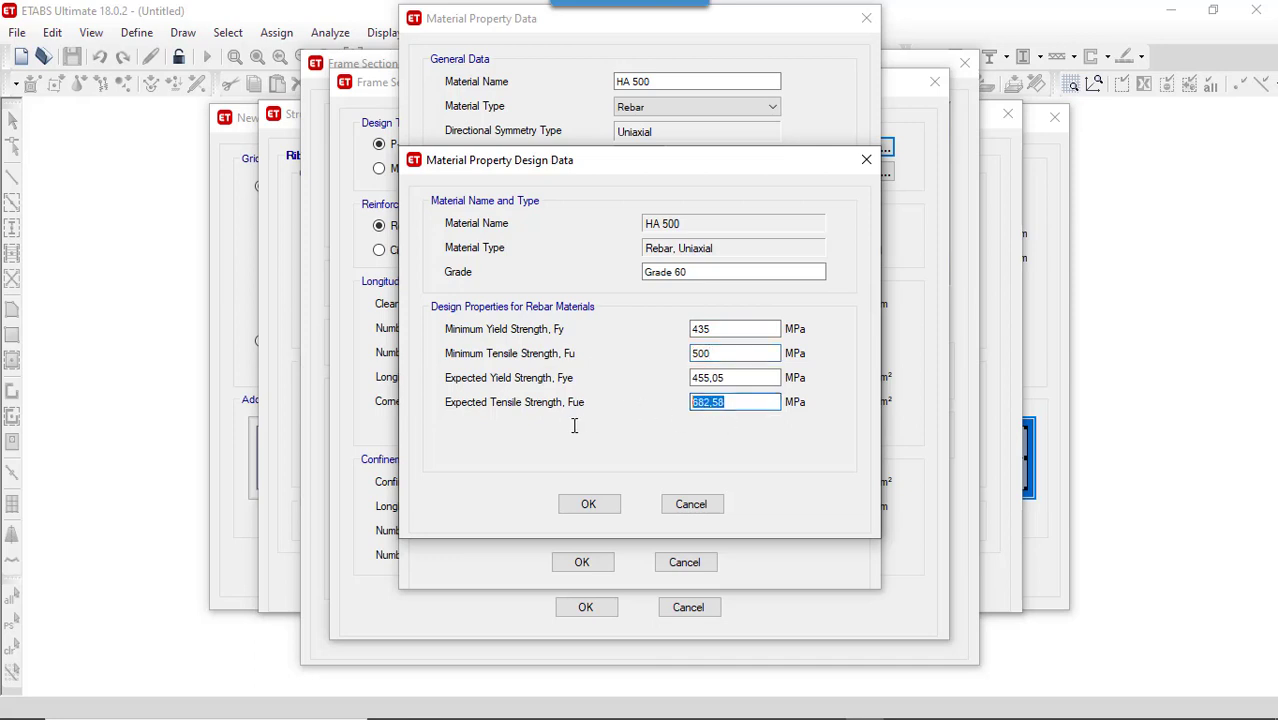
text(500)
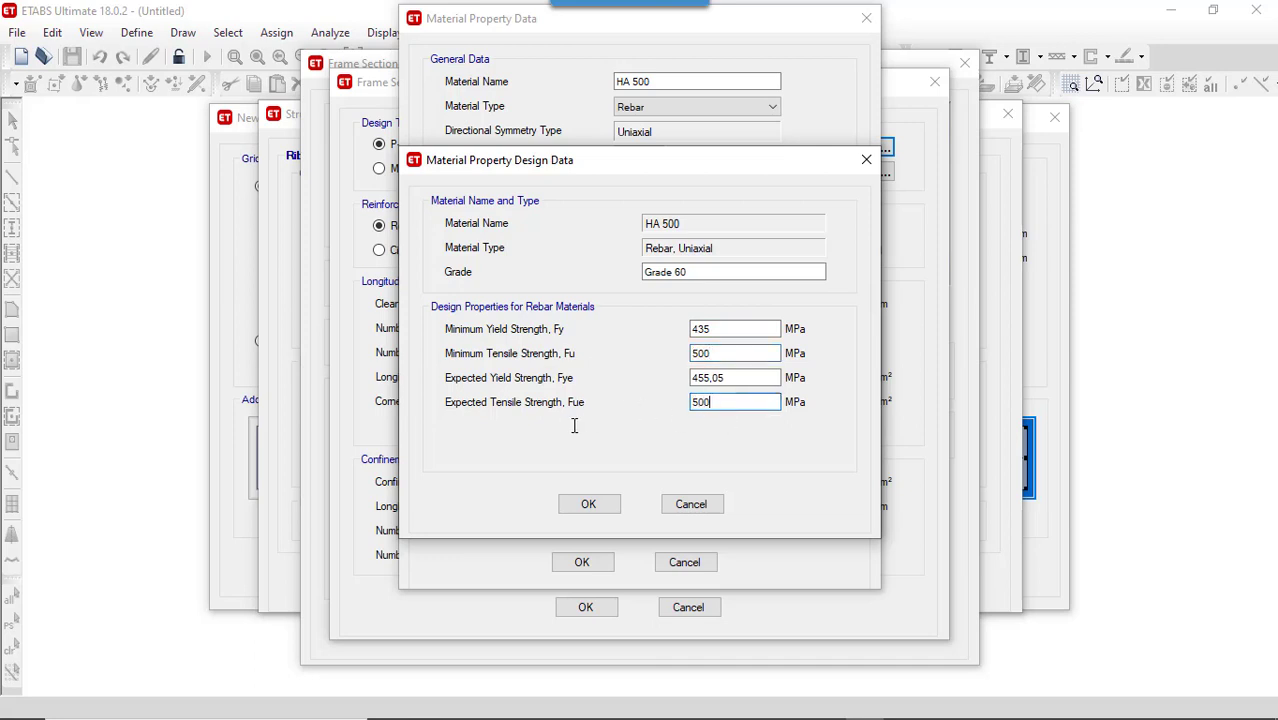
click(596, 506)
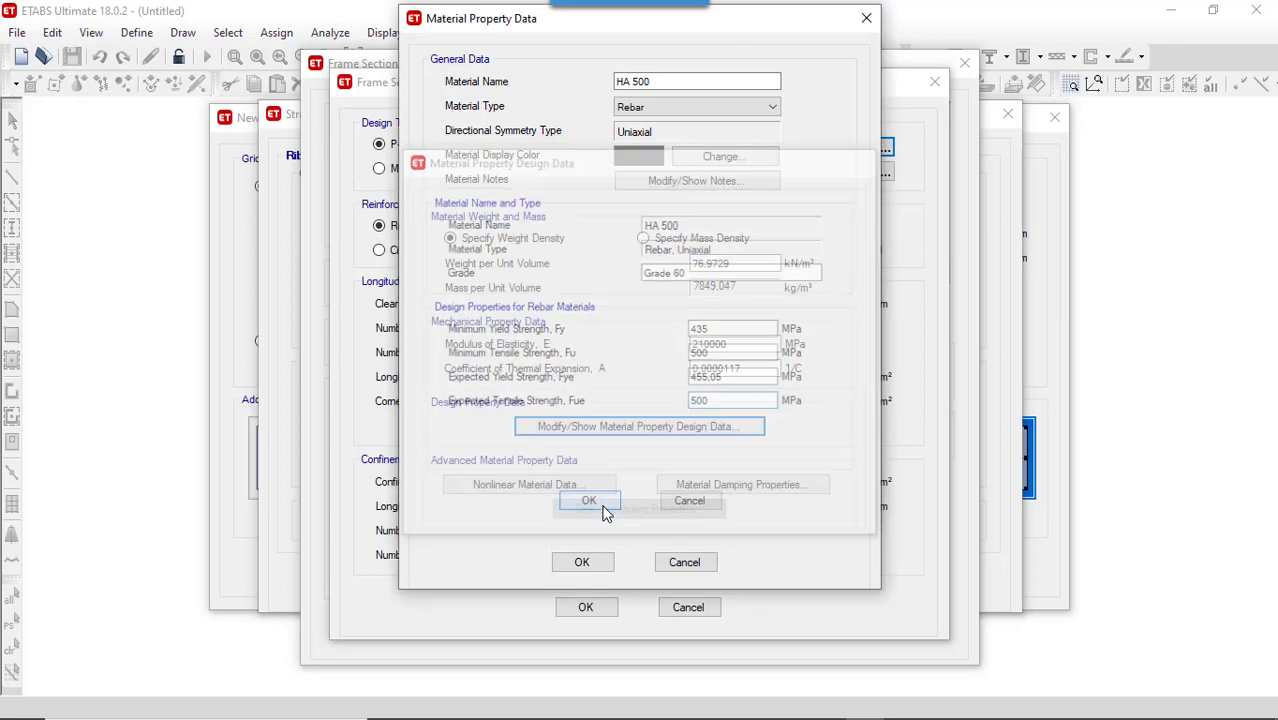
click(600, 563)
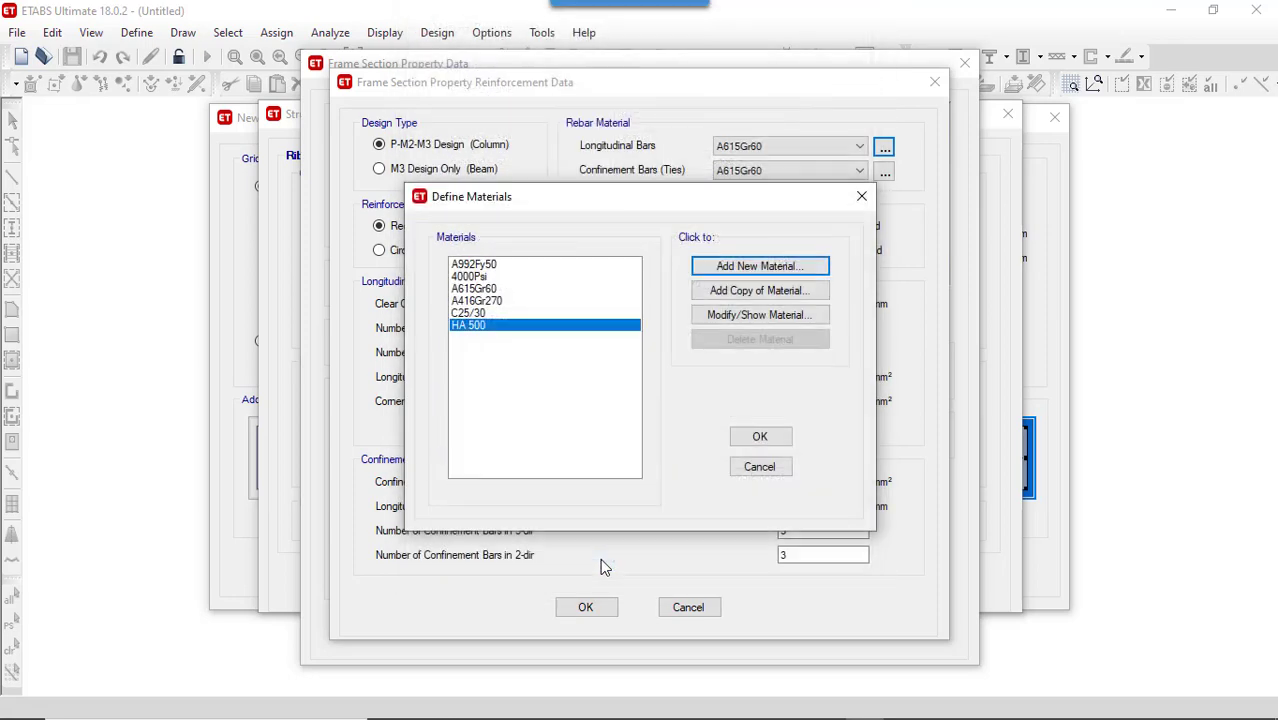
click(757, 437)
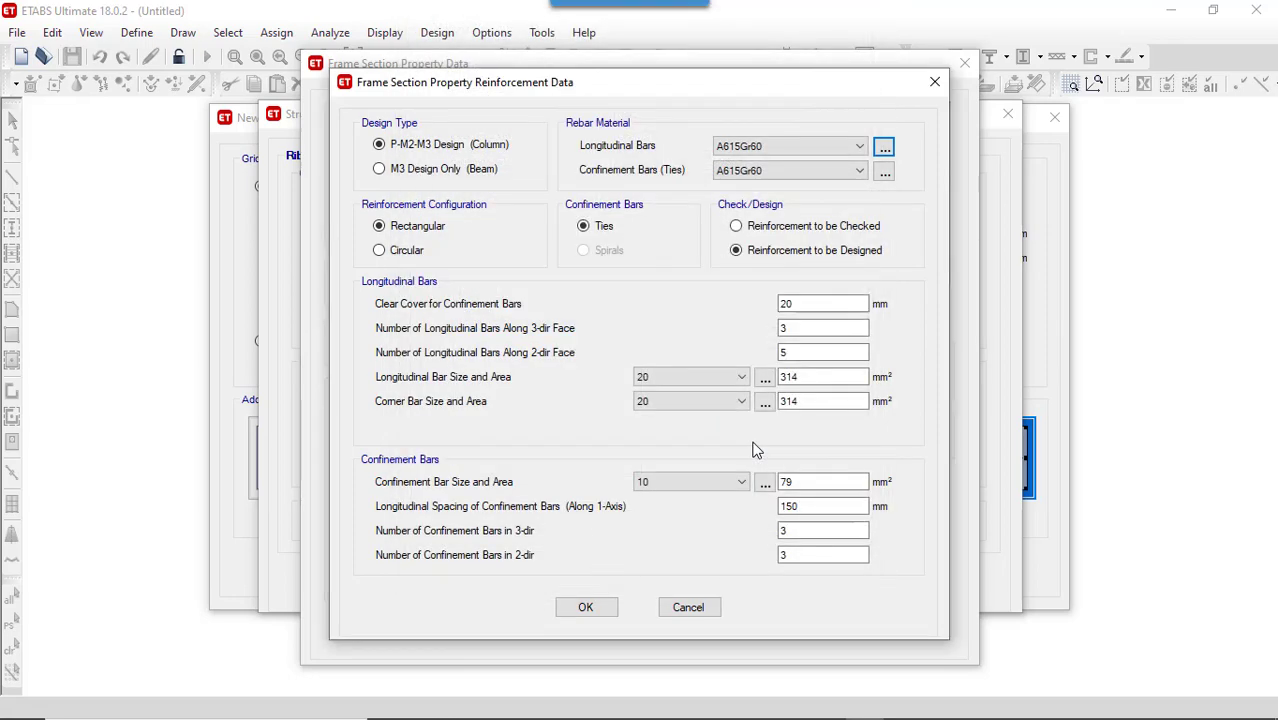
Step: Assign HA 500 as the rebar material for the column's longitudinal bars and confinement ties
click(790, 146)
click(779, 224)
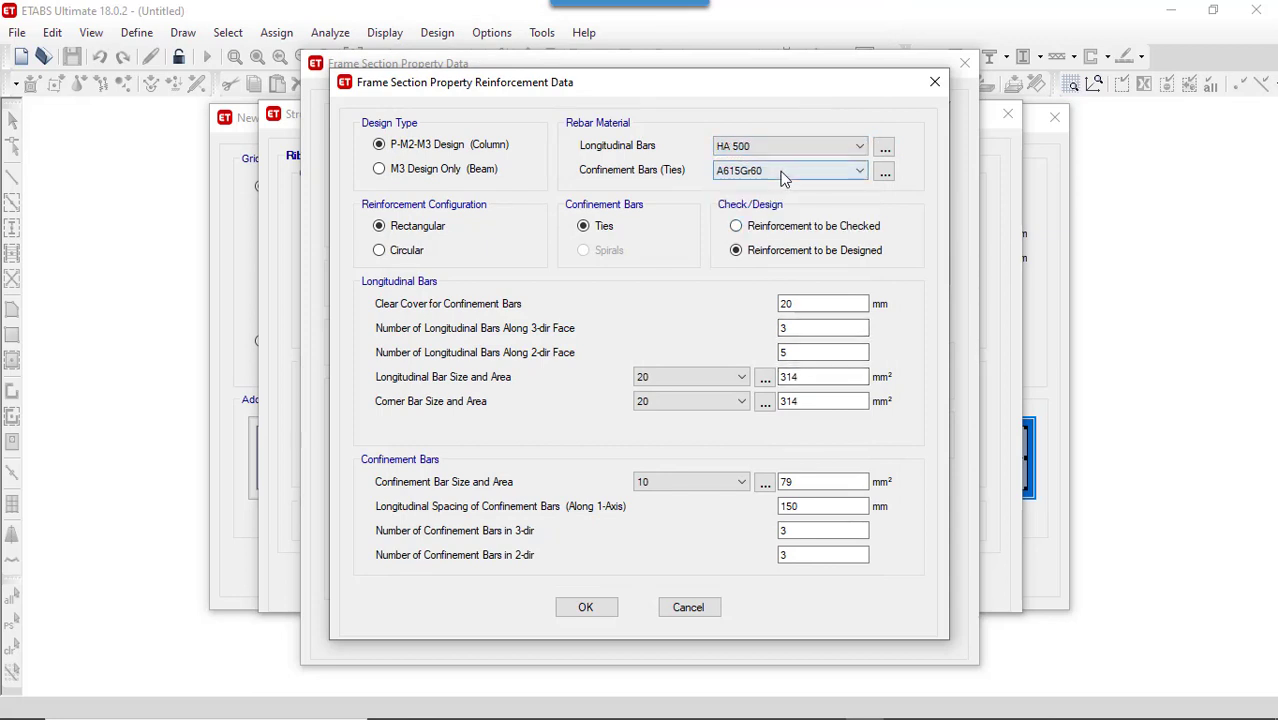
click(781, 170)
click(769, 249)
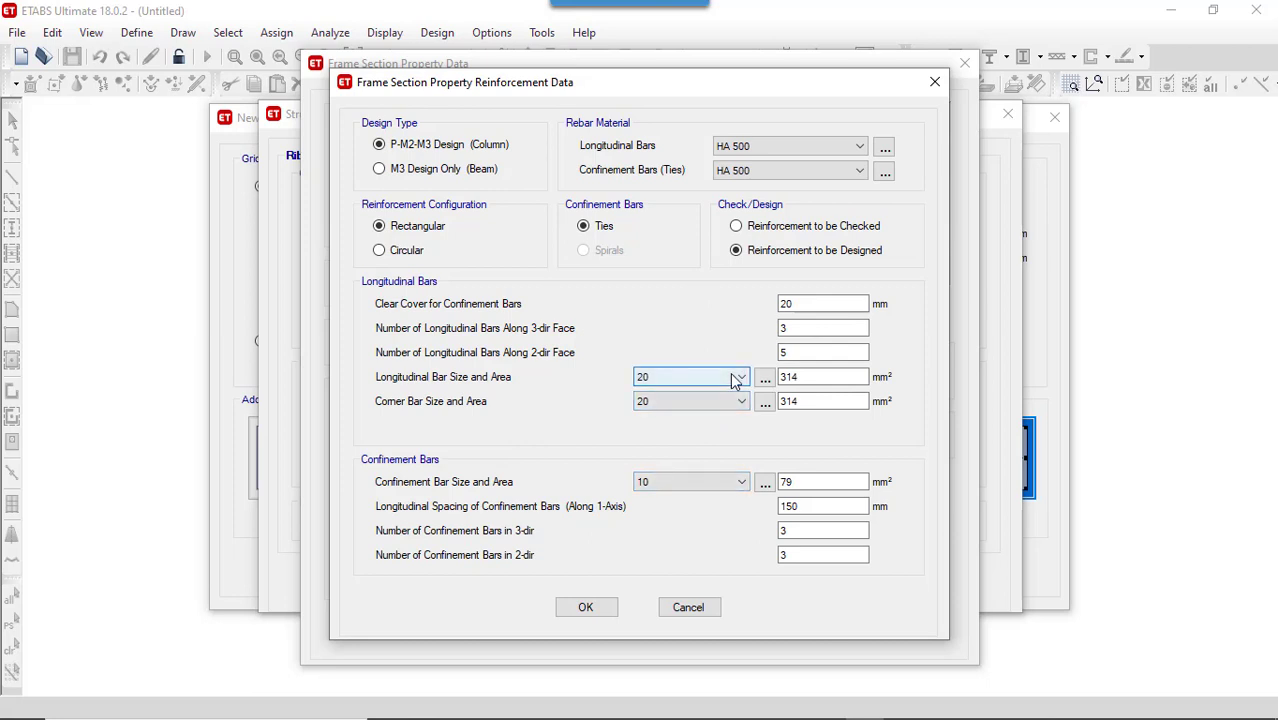
Step: Set the column's confinement bar size to 8 and accept CR 60X40 as the ribbed slab's column section
click(743, 482)
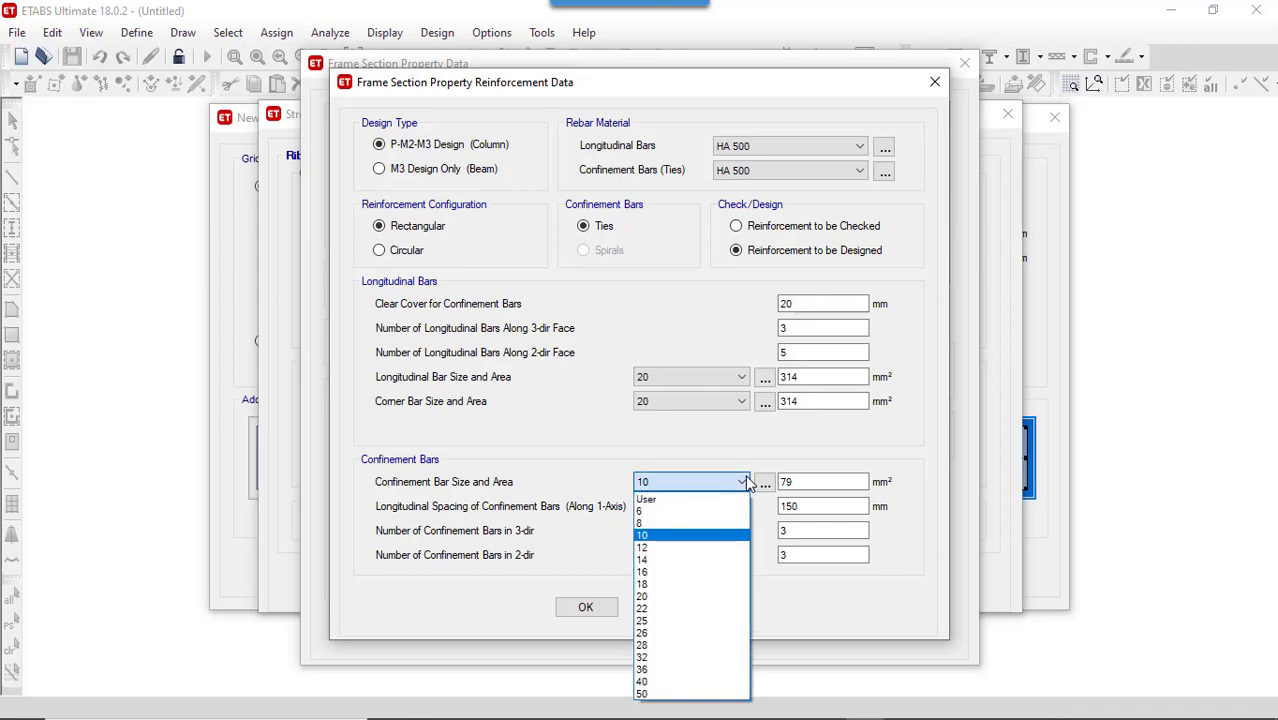
click(695, 523)
click(594, 609)
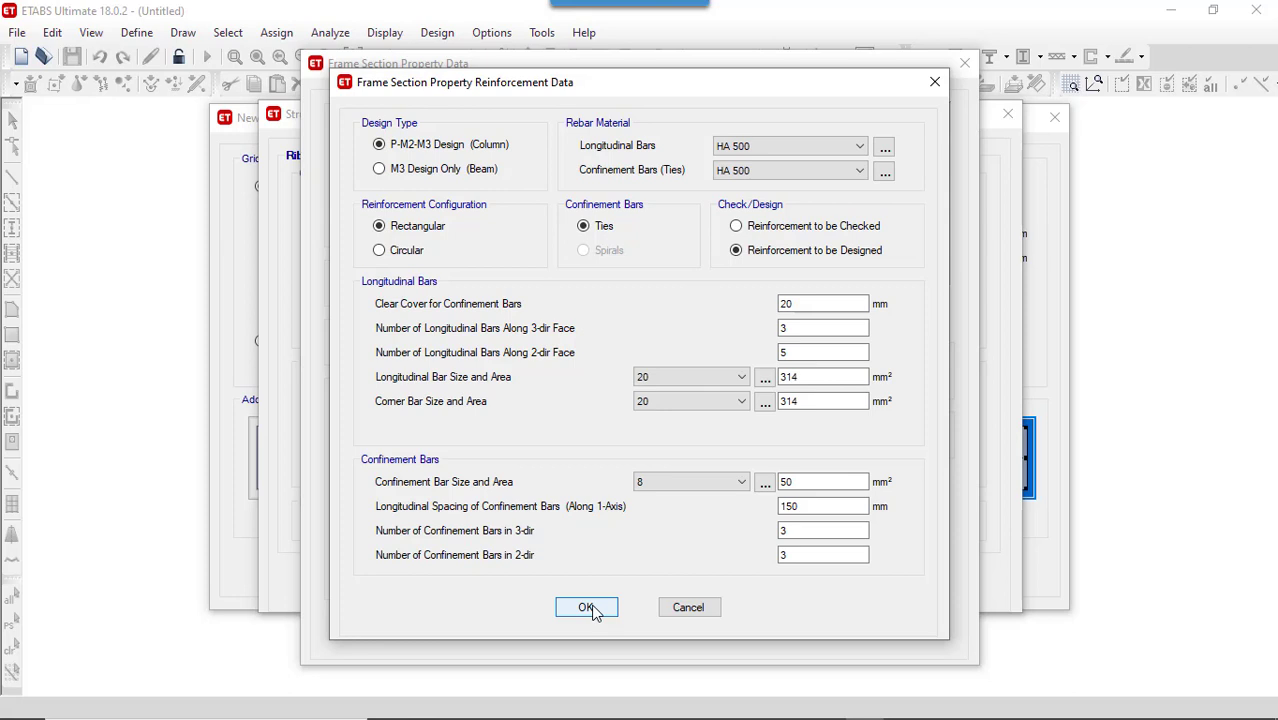
click(592, 607)
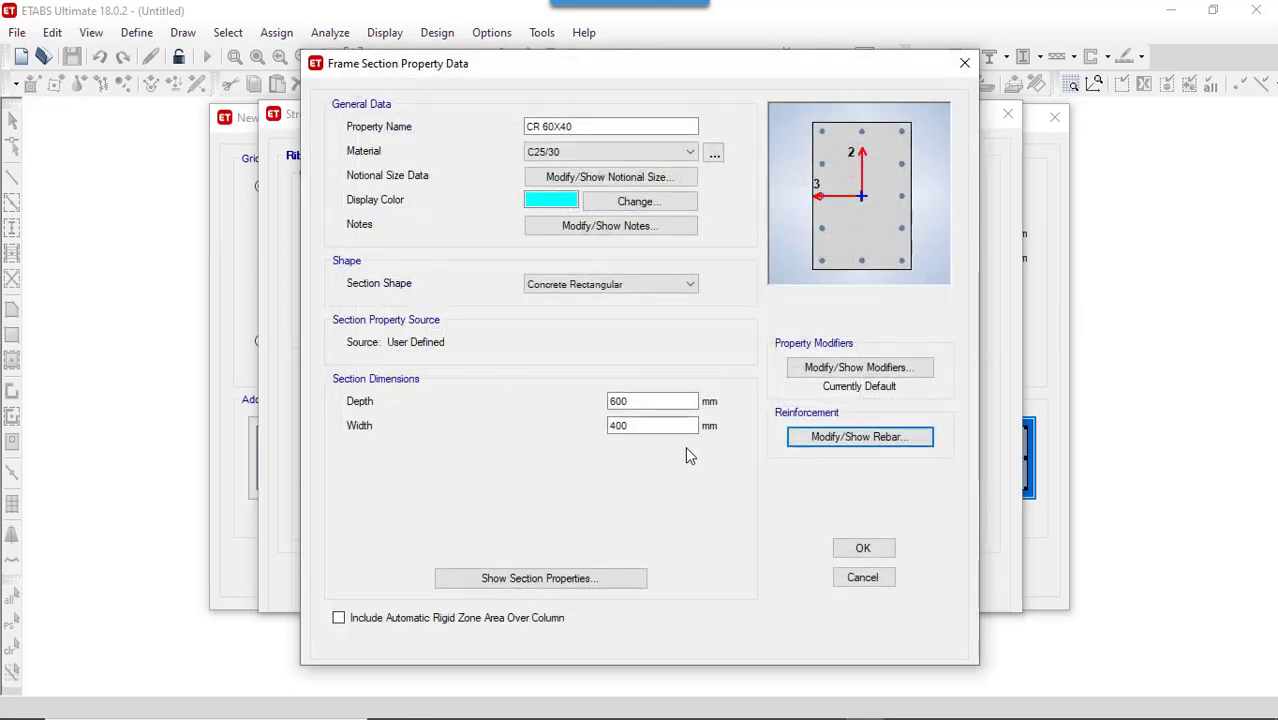
click(863, 545)
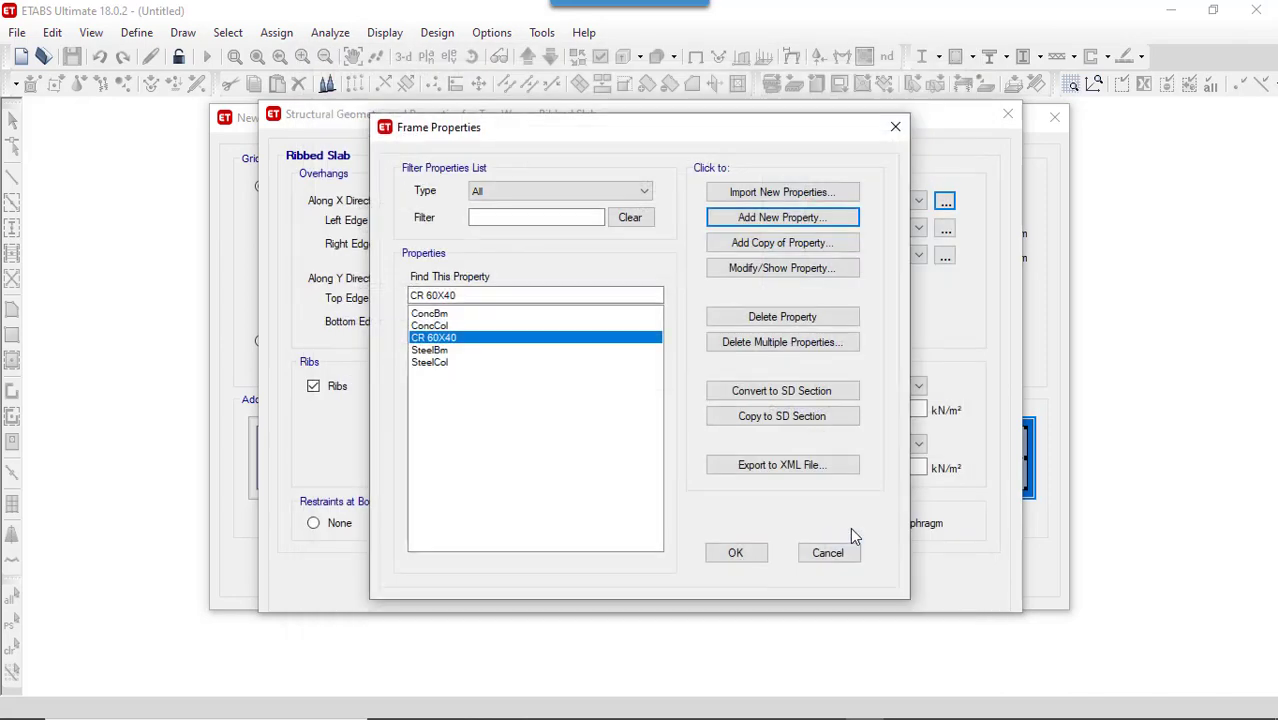
click(758, 564)
Step: Open the frame section definitions for the ribbed slab's beam
click(866, 230)
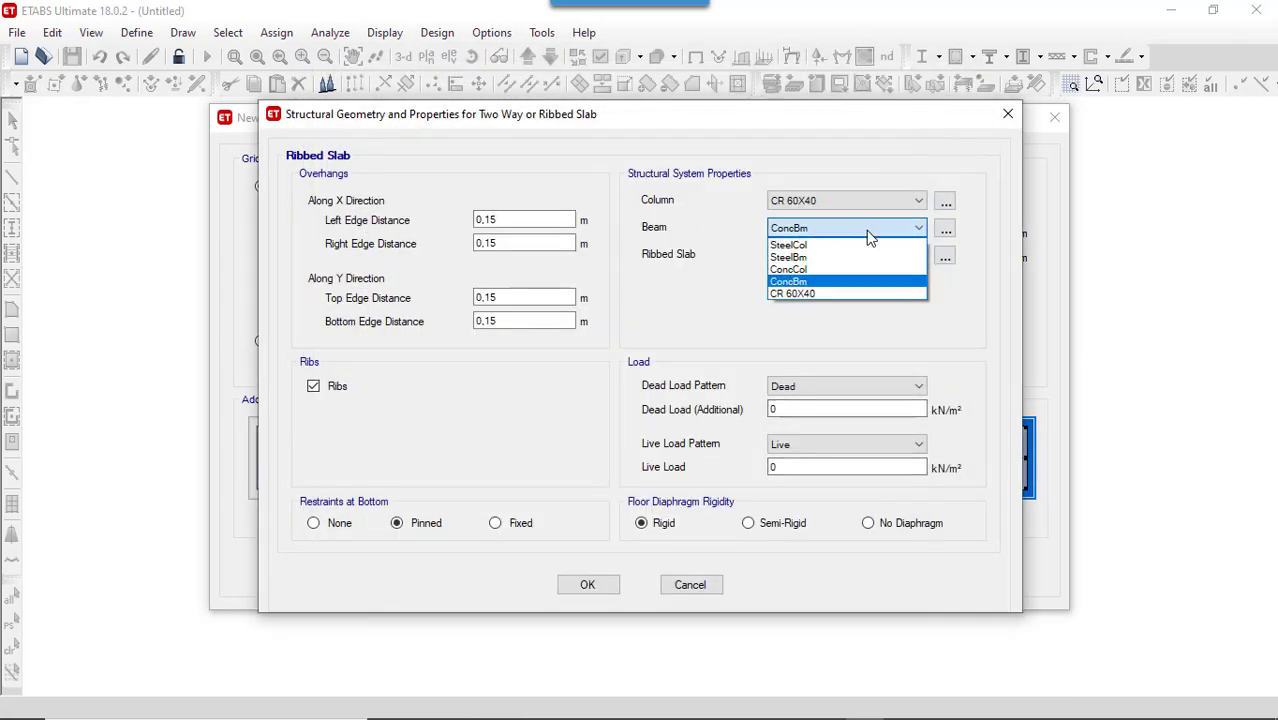
click(868, 231)
click(945, 228)
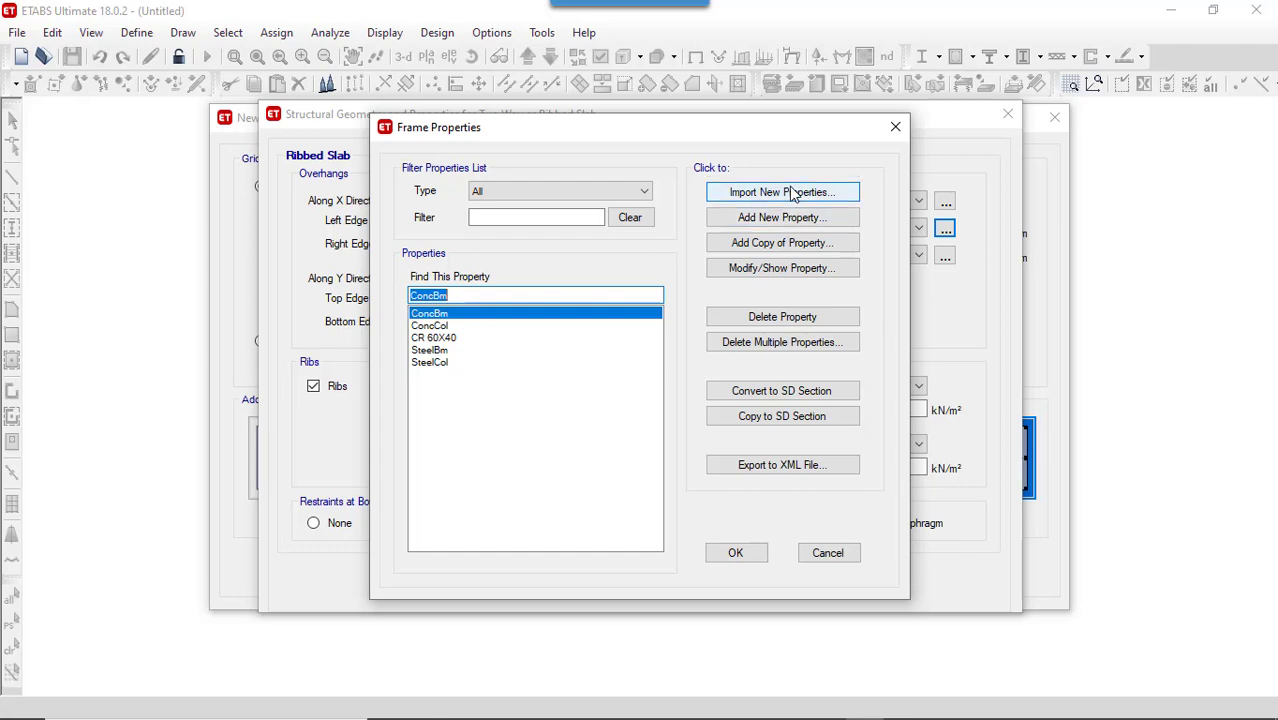
click(782, 217)
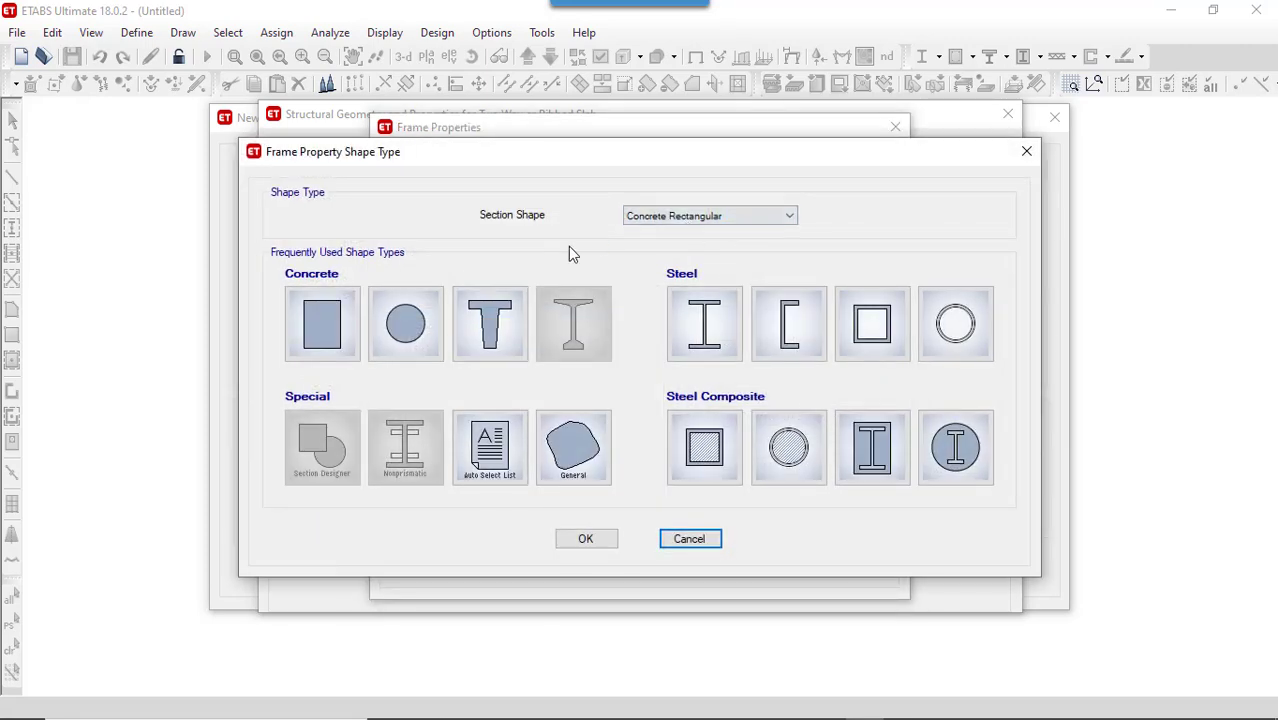
click(1026, 151)
click(742, 188)
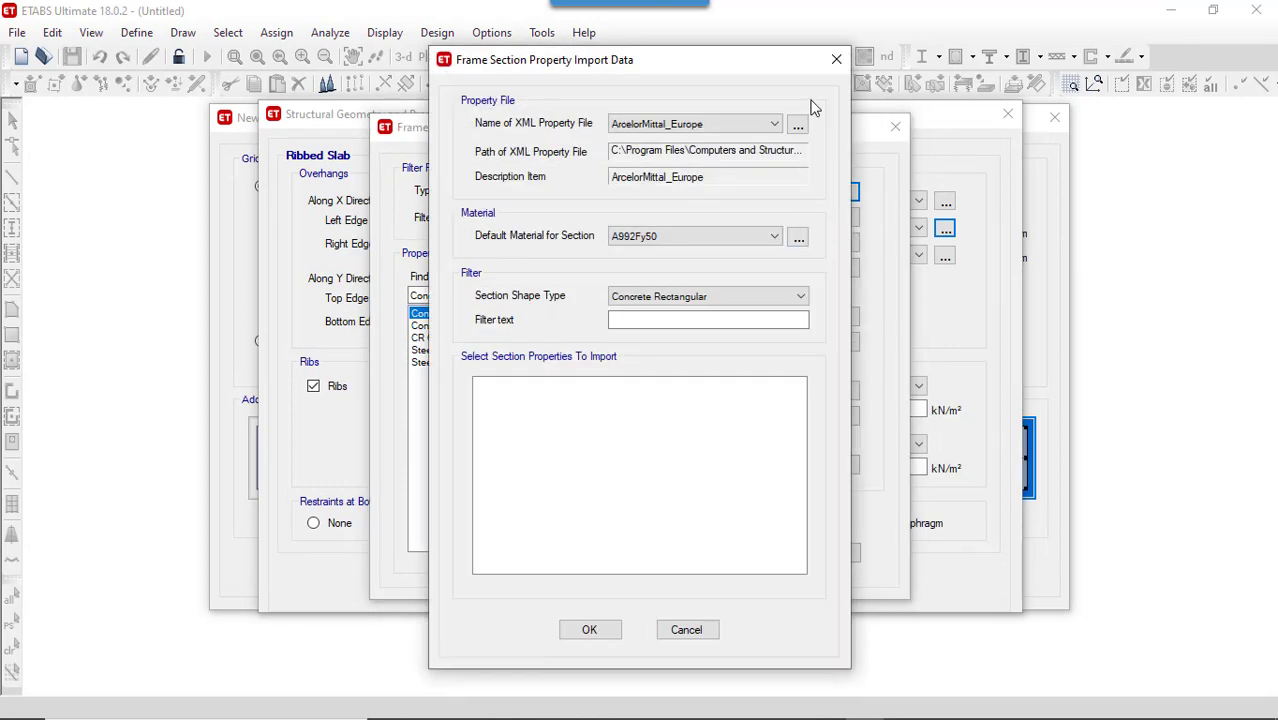
click(761, 236)
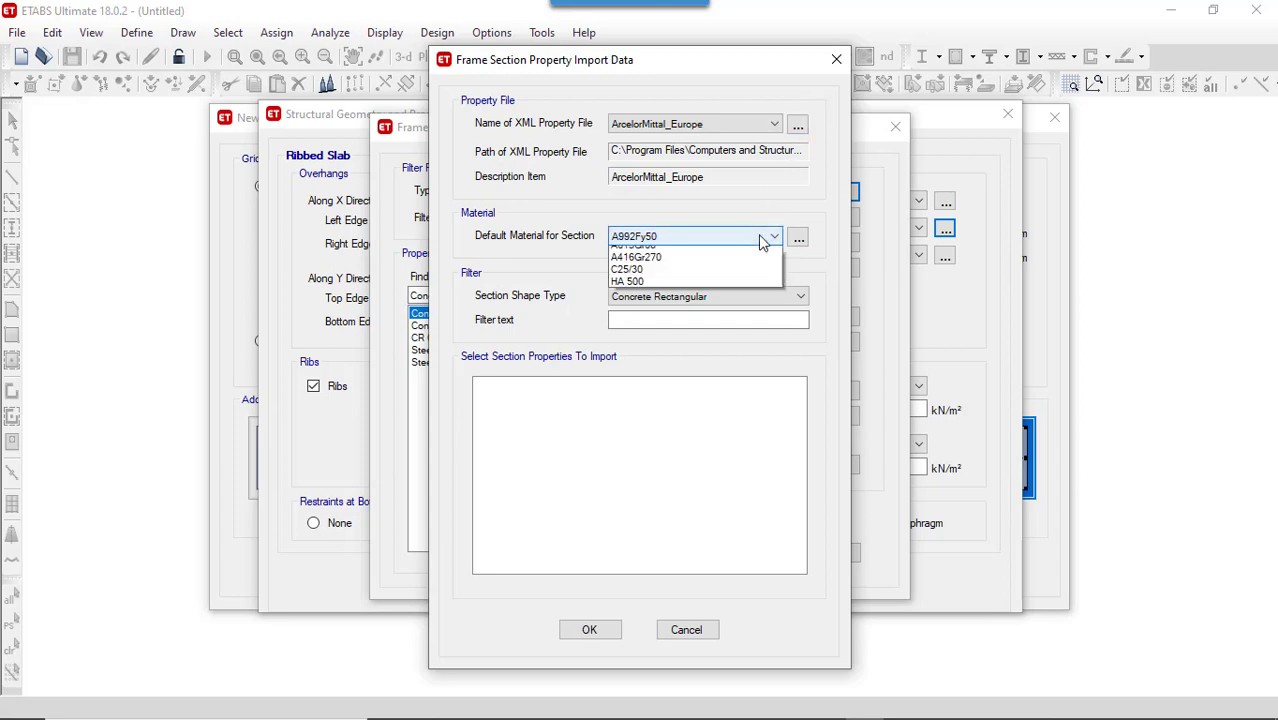
click(765, 237)
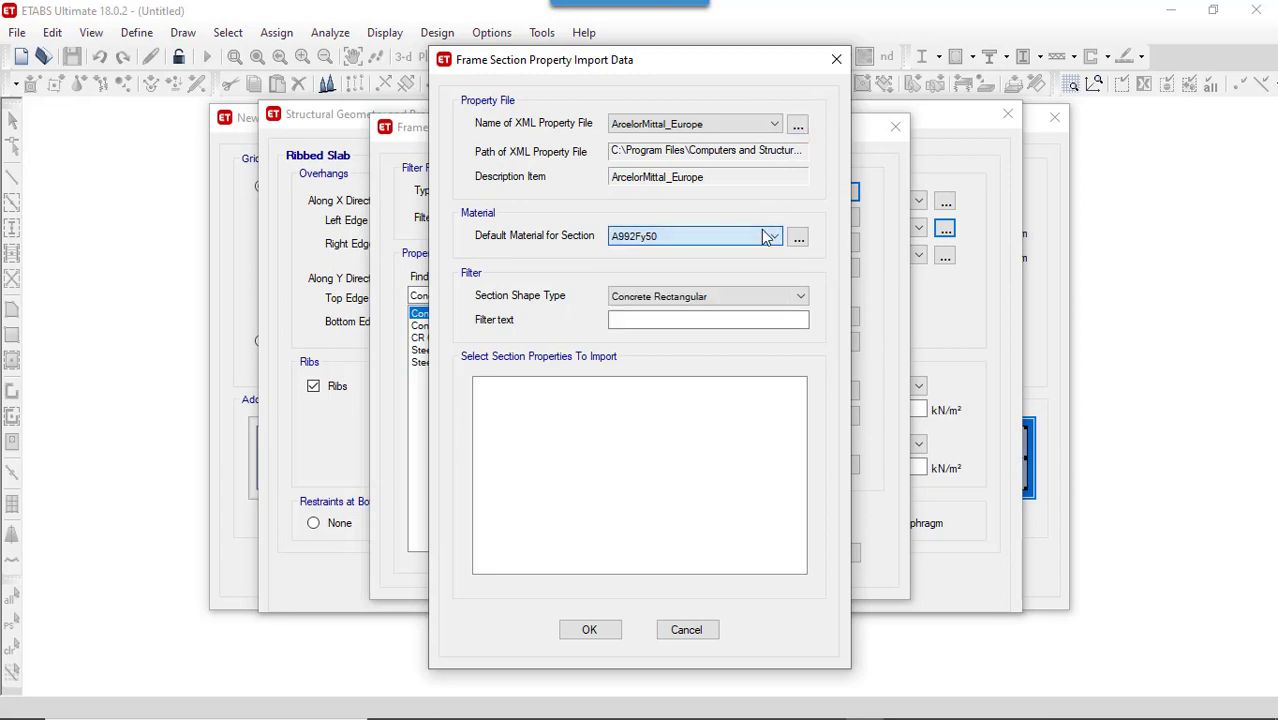
click(836, 59)
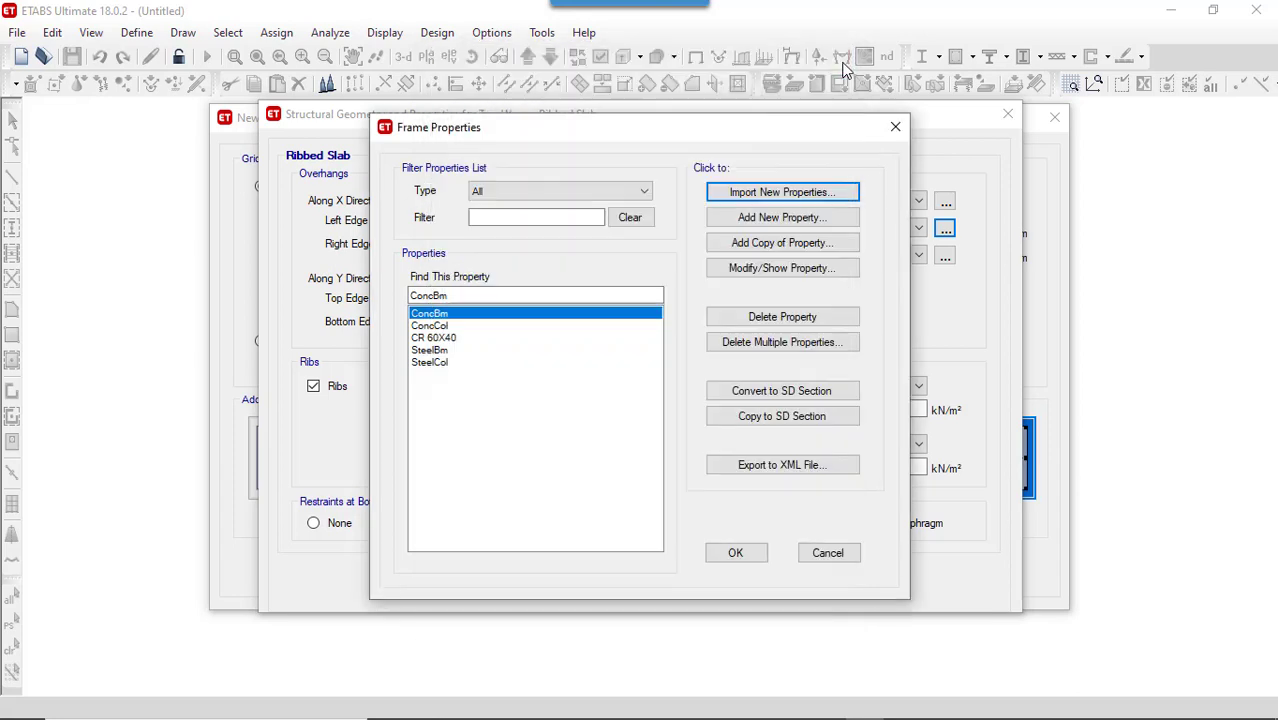
Step: Add a new rectangular concrete frame section using material C25/30, with its name starting with BR
click(812, 220)
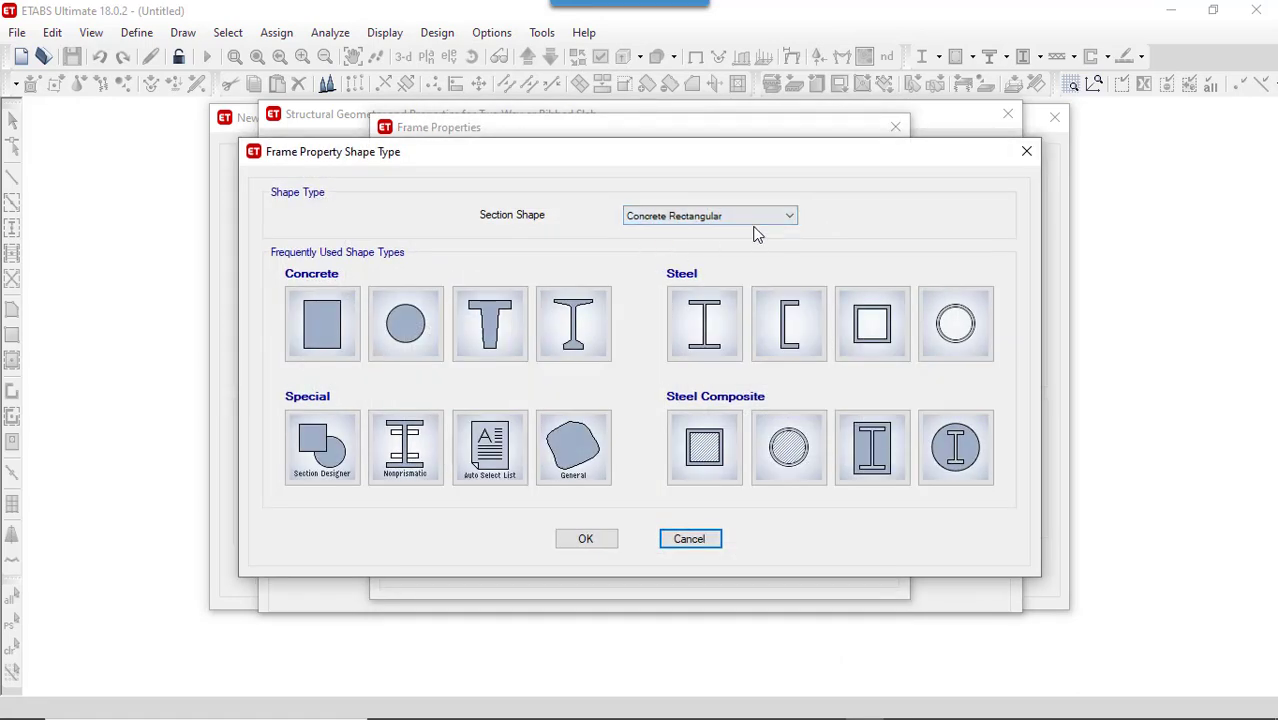
click(322, 324)
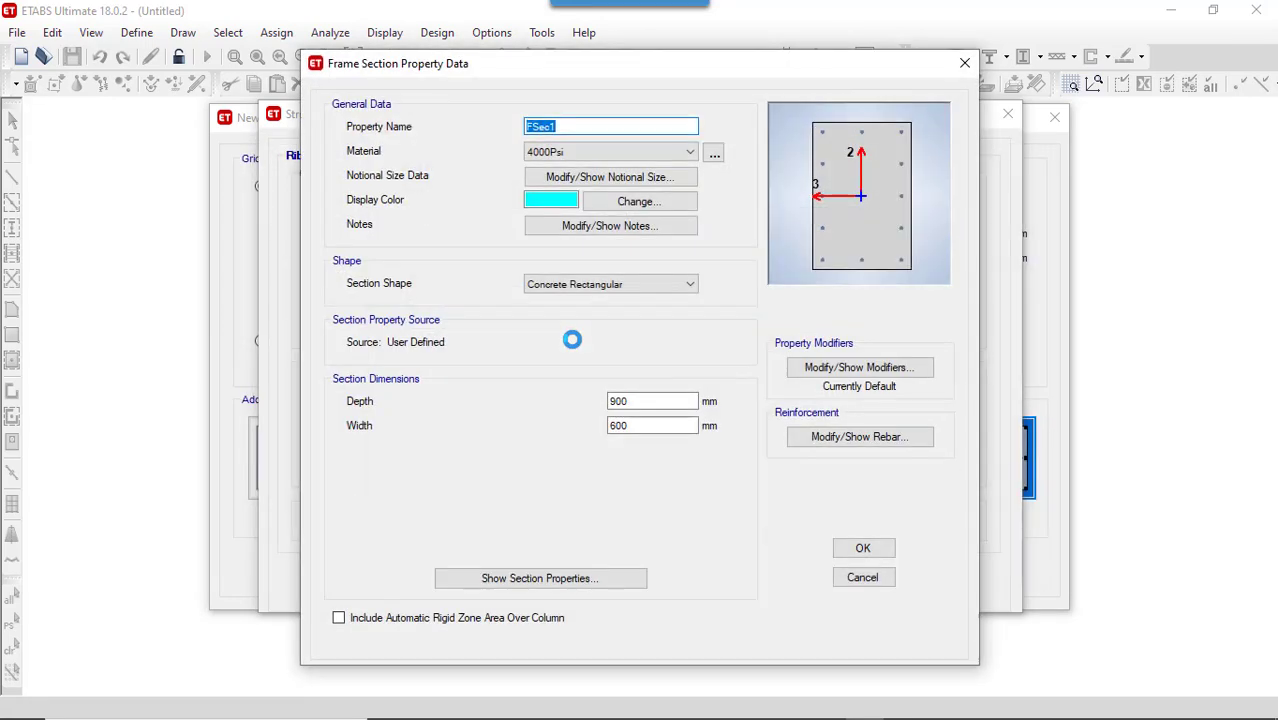
click(590, 152)
click(577, 220)
drag(574, 126, 510, 140)
text(BR)
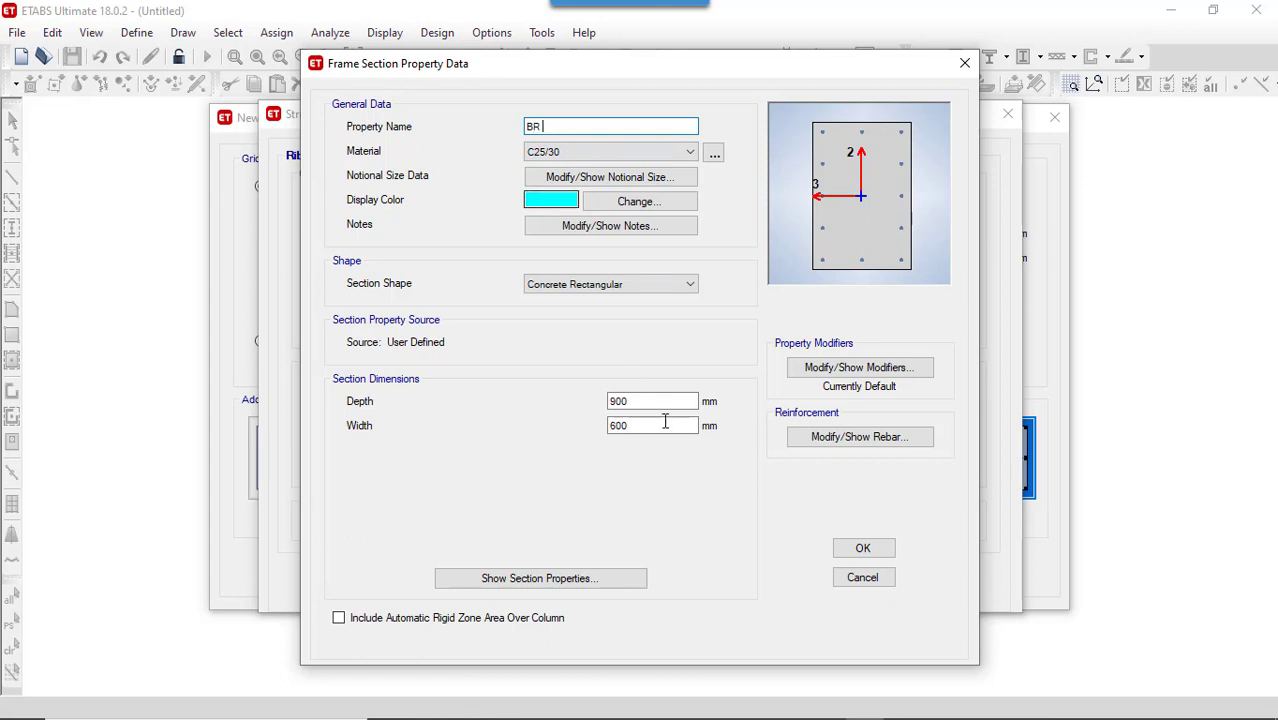
Step: Set the beam section's depth to 700 mm and width to 400 mm, and name it BR 70X40
drag(616, 402, 605, 402)
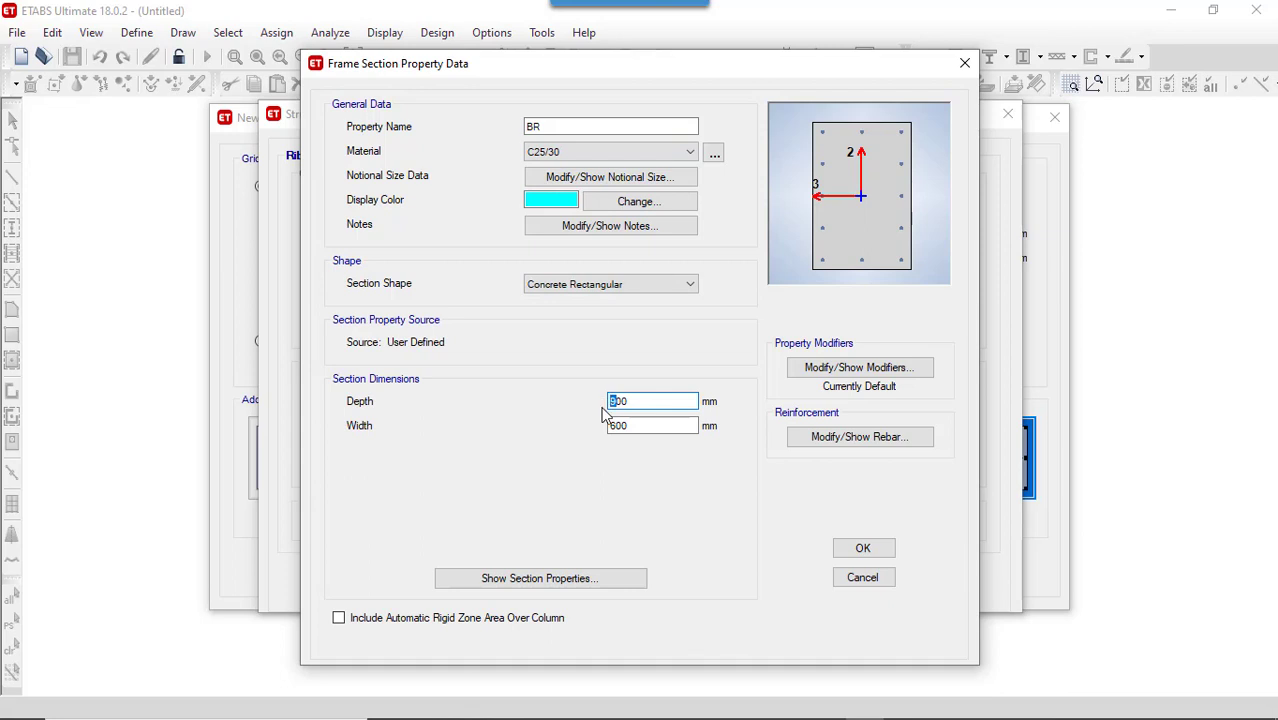
mouse_move(738, 716)
text(4)
click(615, 427)
drag(615, 427, 579, 442)
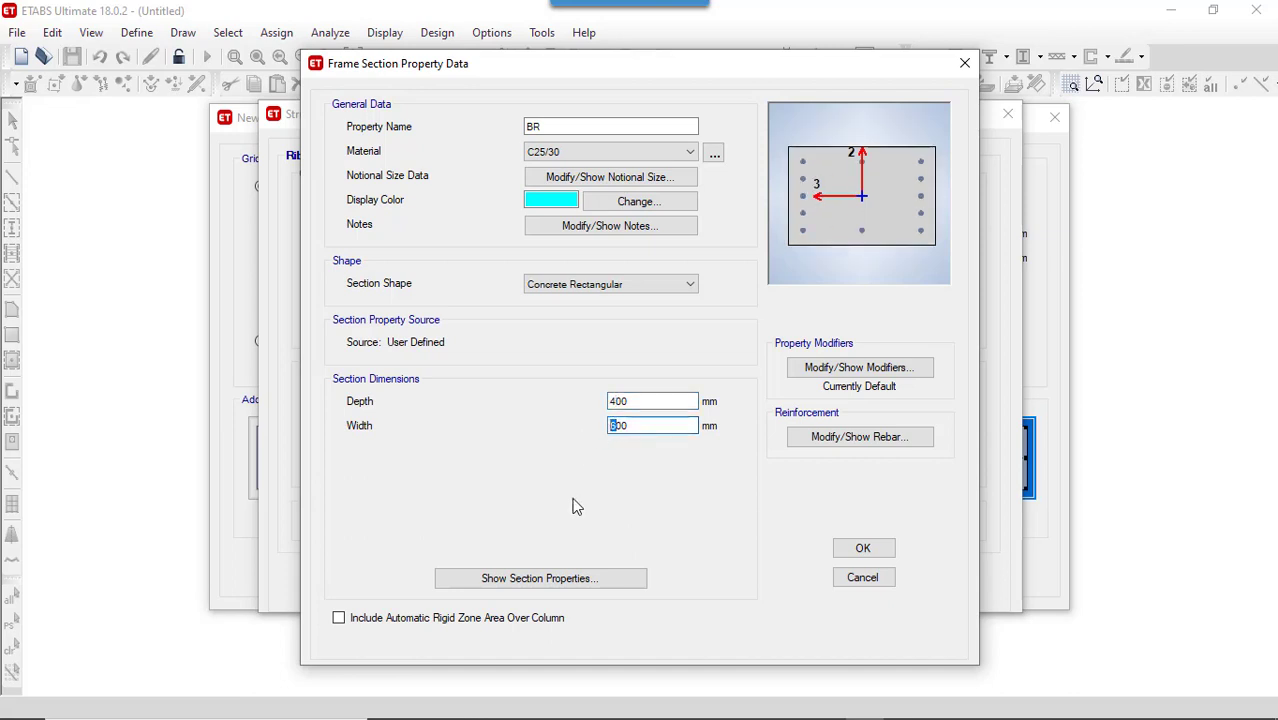
text(7)
text(7)
drag(617, 401, 585, 437)
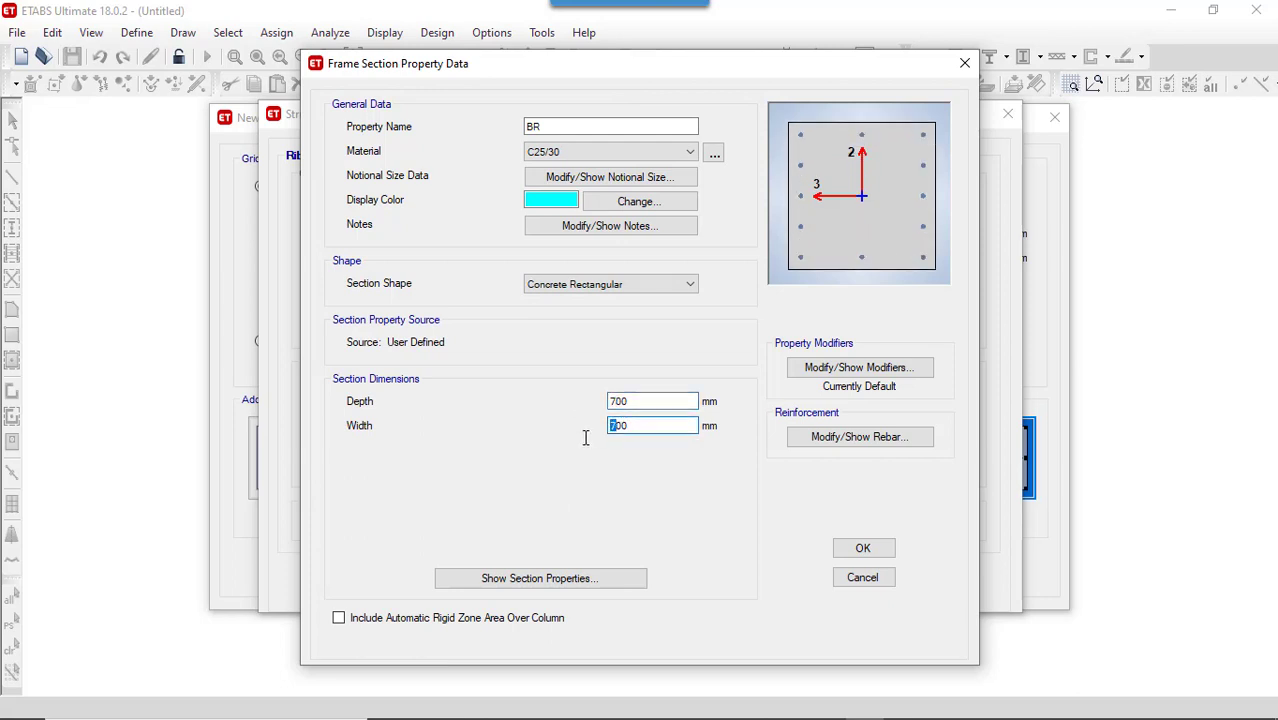
text(4)
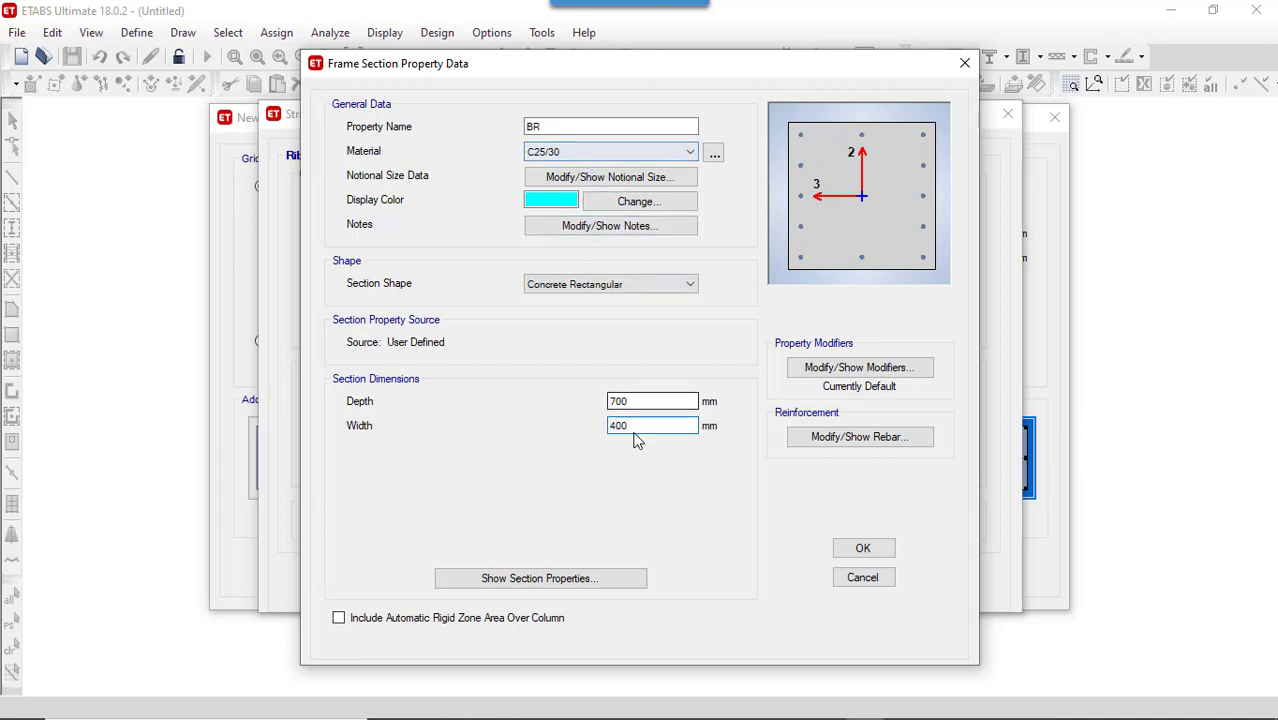
click(571, 122)
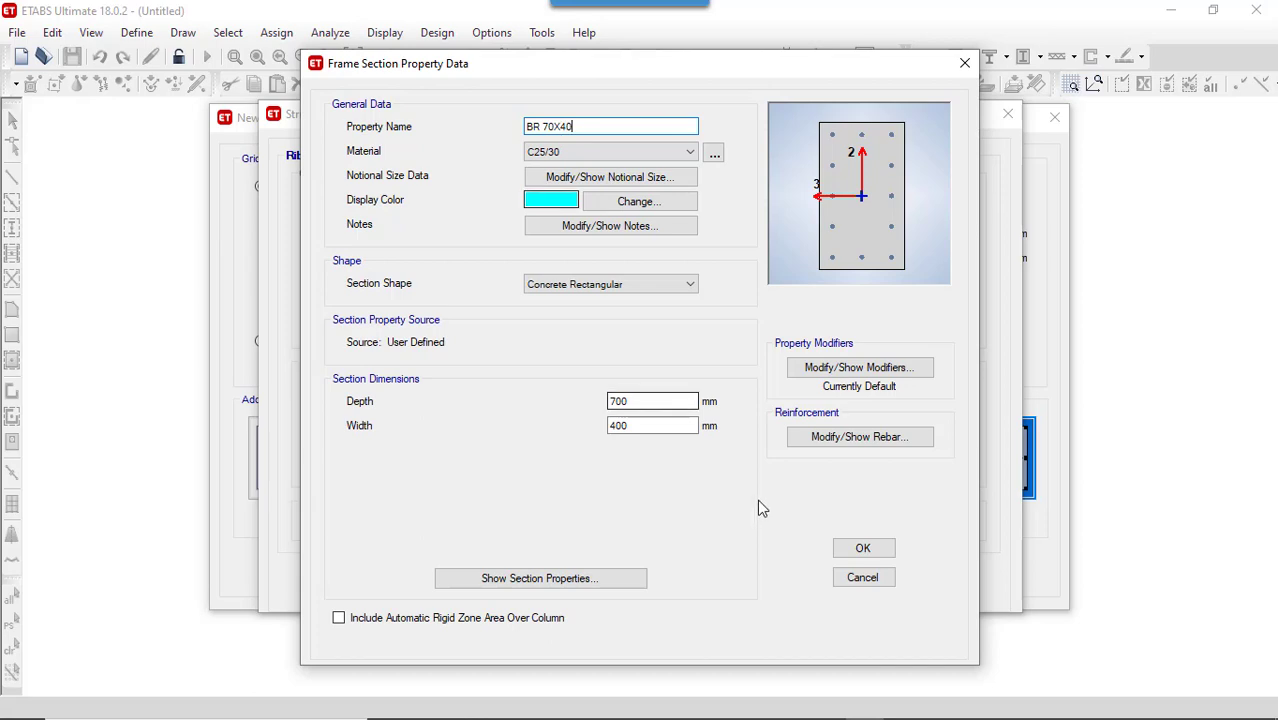
Step: Set the beam section's reinforcement to M3 Design Only (Beam) with HA 500 for both longitudinal bars and confinement ties
click(833, 445)
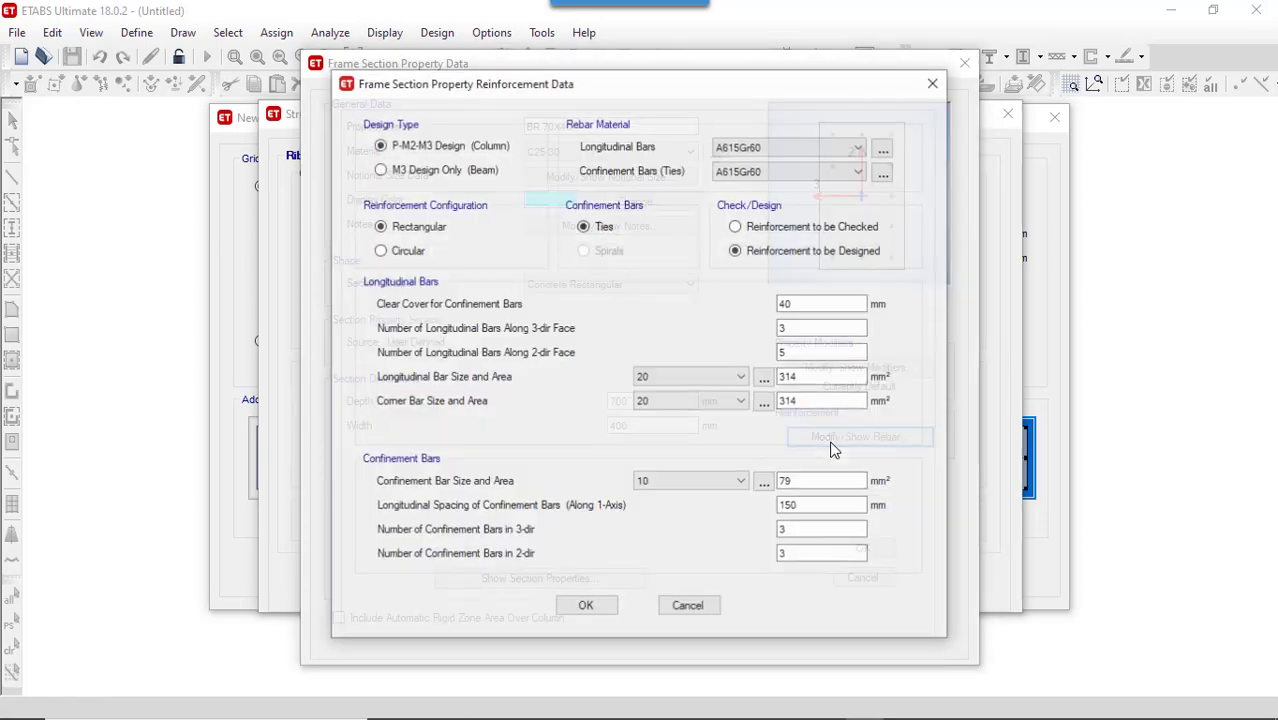
click(380, 169)
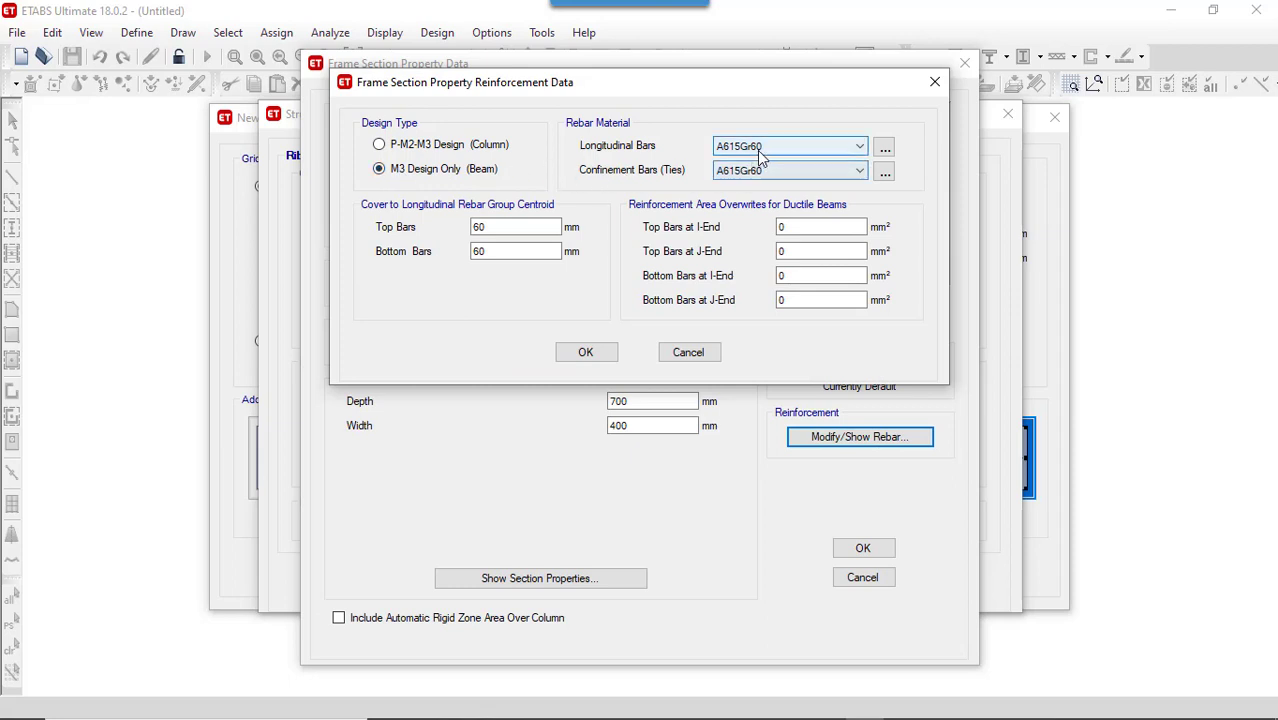
click(760, 147)
click(775, 176)
click(780, 171)
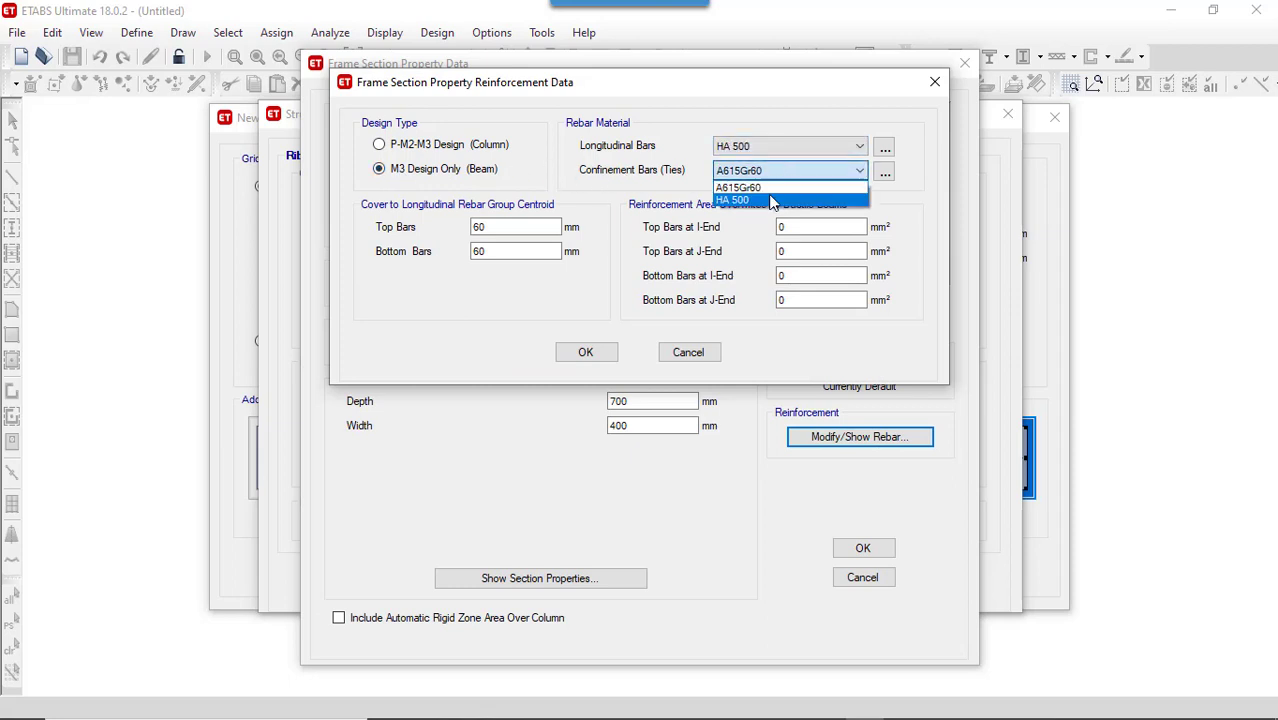
click(772, 201)
Step: Set the top and bottom rebar covers to 20 mm and accept BR 70X40 as the ribbed slab's beam section
double_click(490, 227)
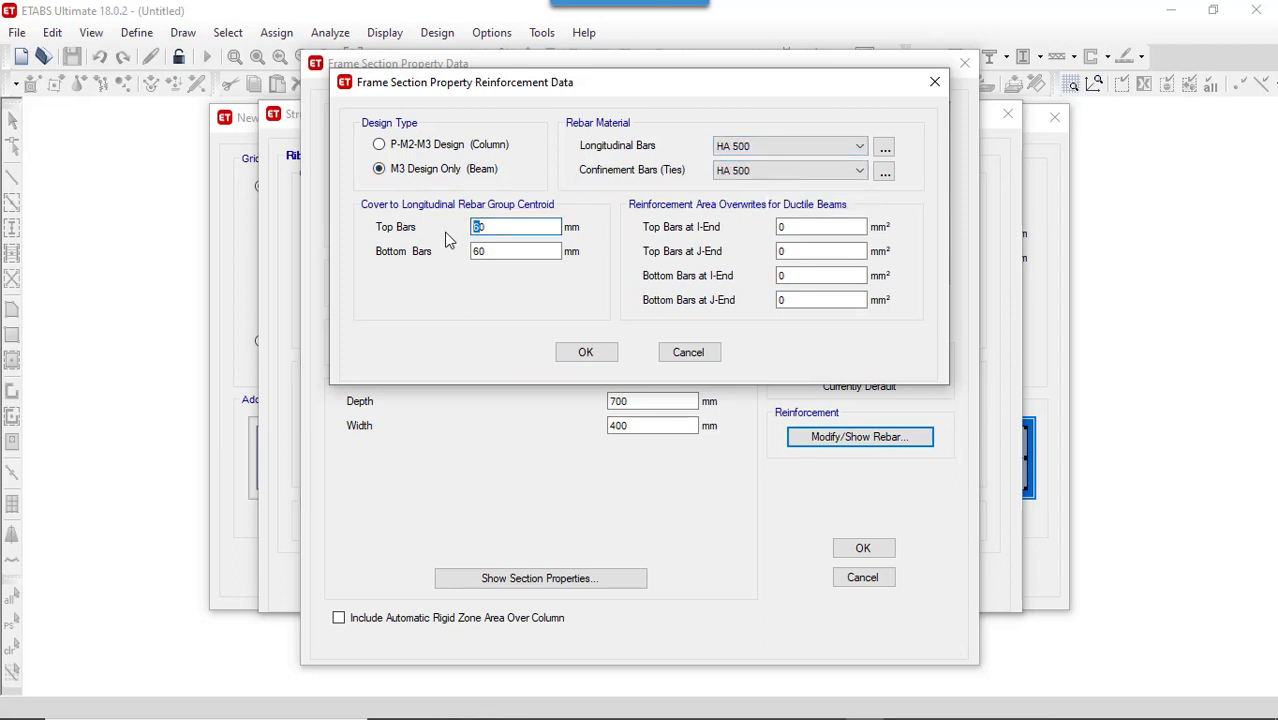
text(20)
double_click(475, 252)
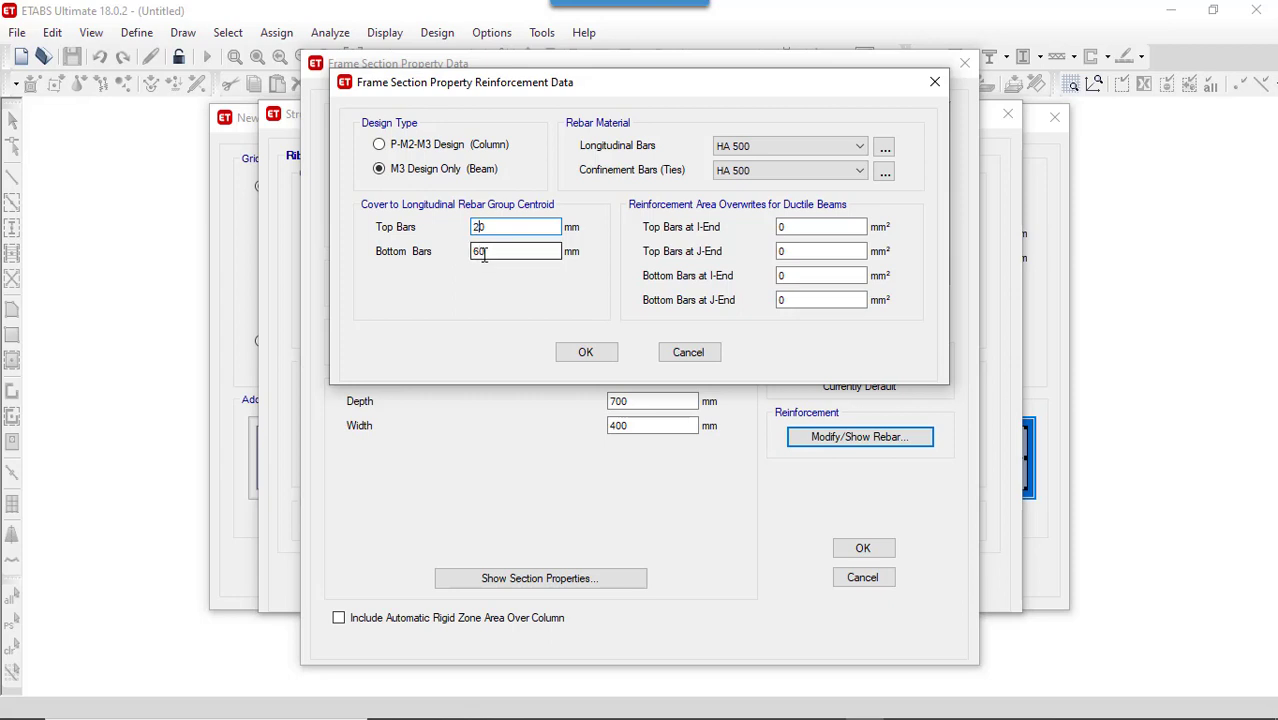
text(20)
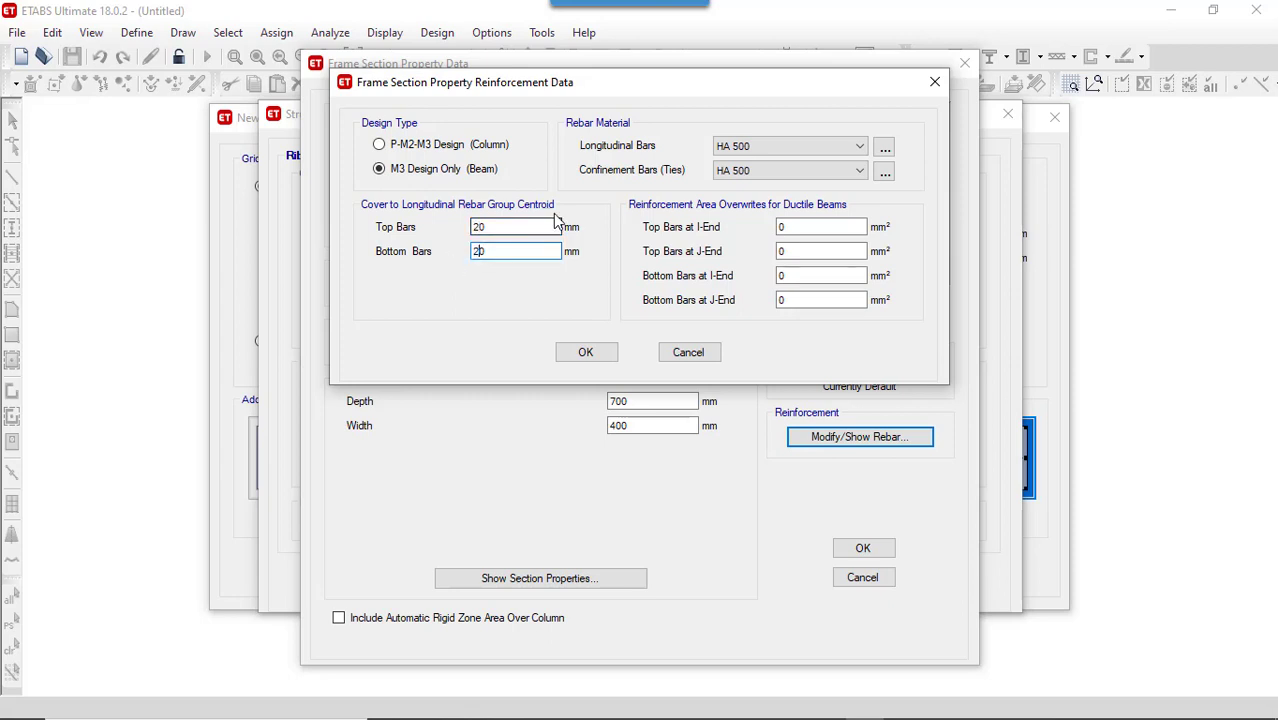
click(583, 351)
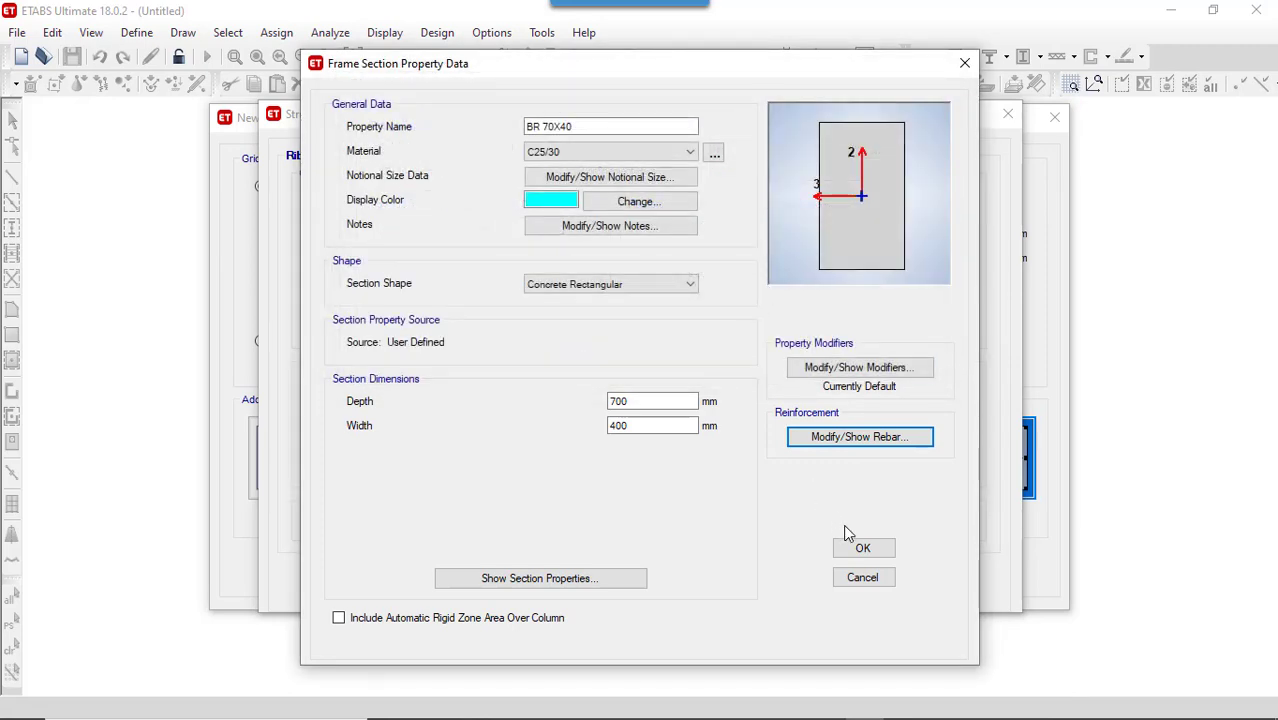
click(858, 547)
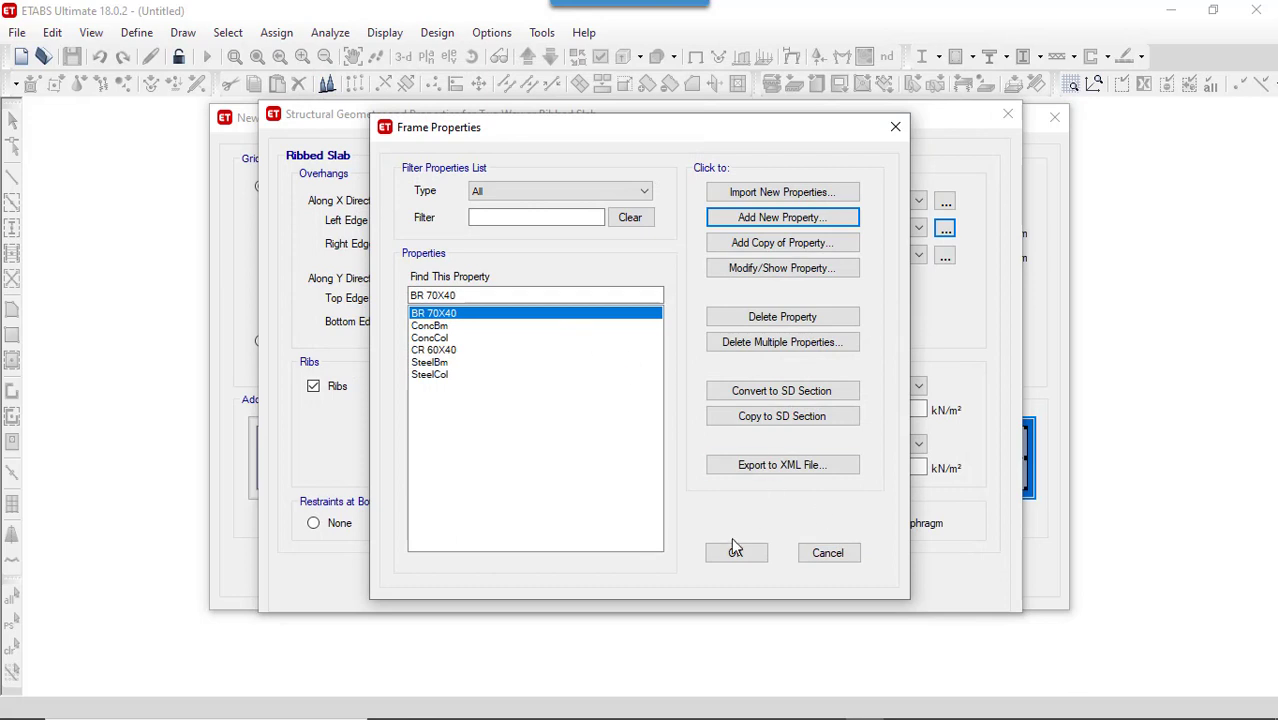
click(736, 552)
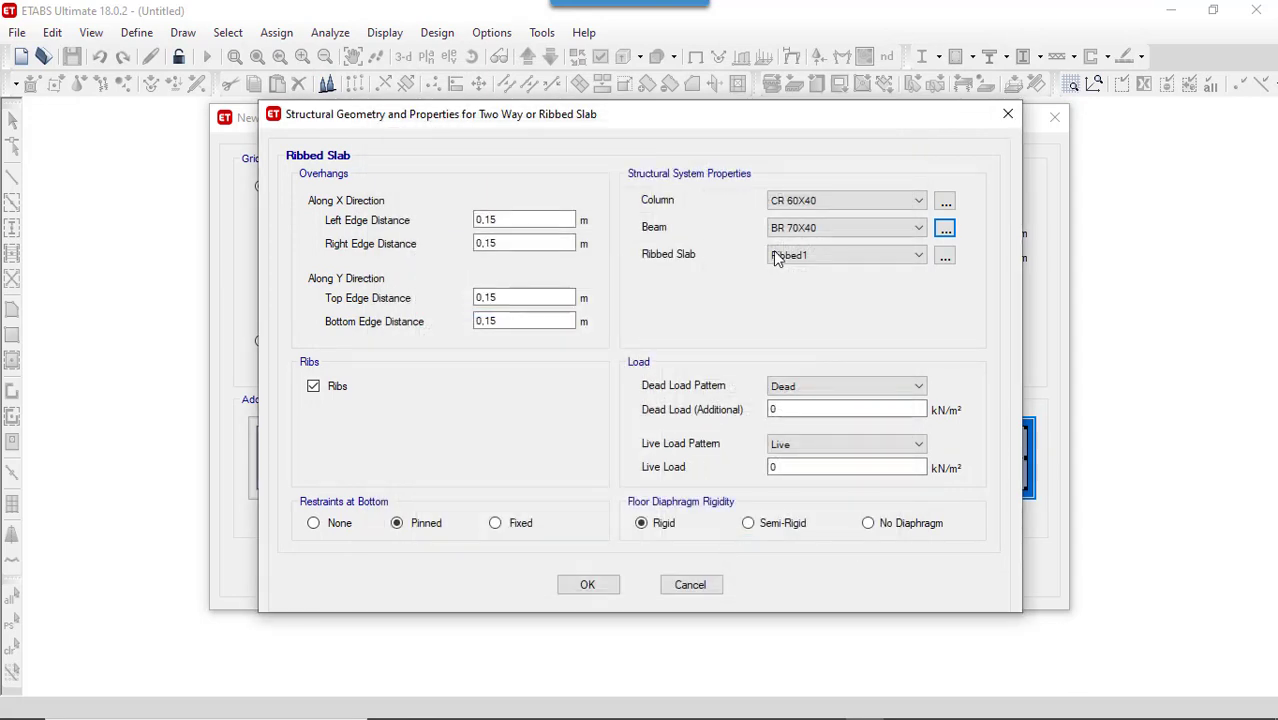
Step: Keep Ribbed1 as the ribbed slab property and change its slab material to C25/30
click(845, 262)
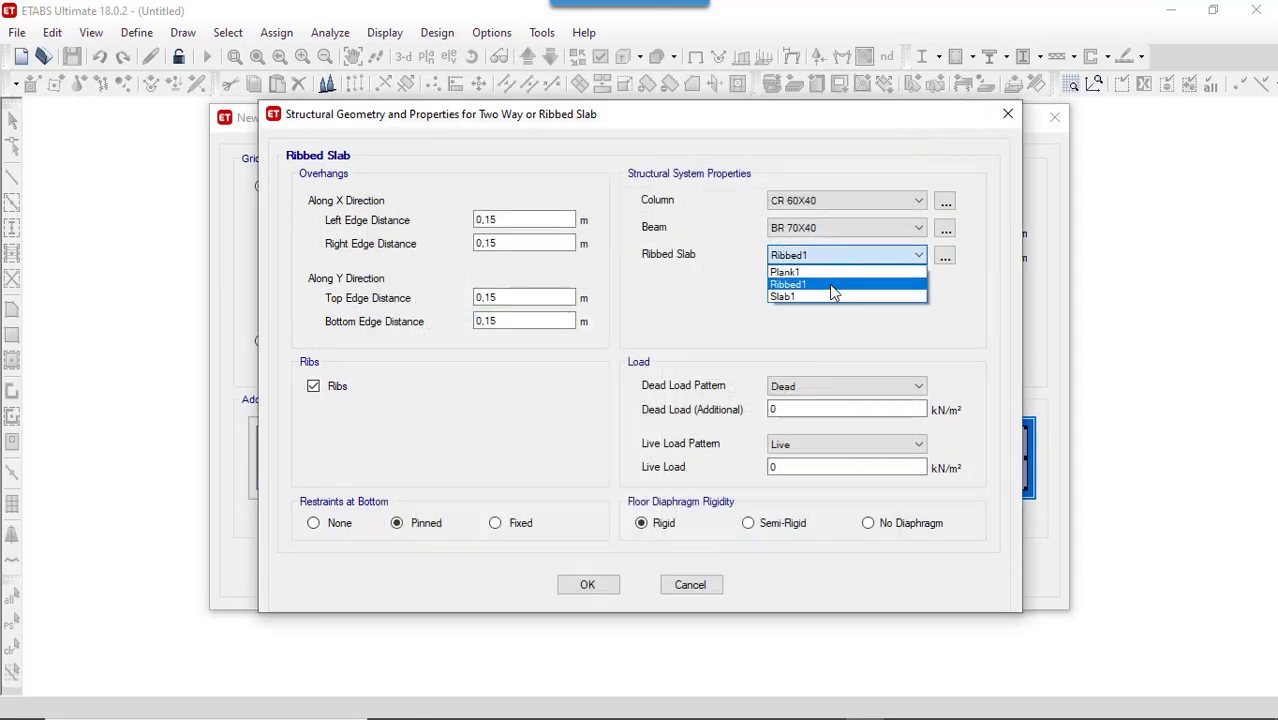
click(829, 284)
click(942, 260)
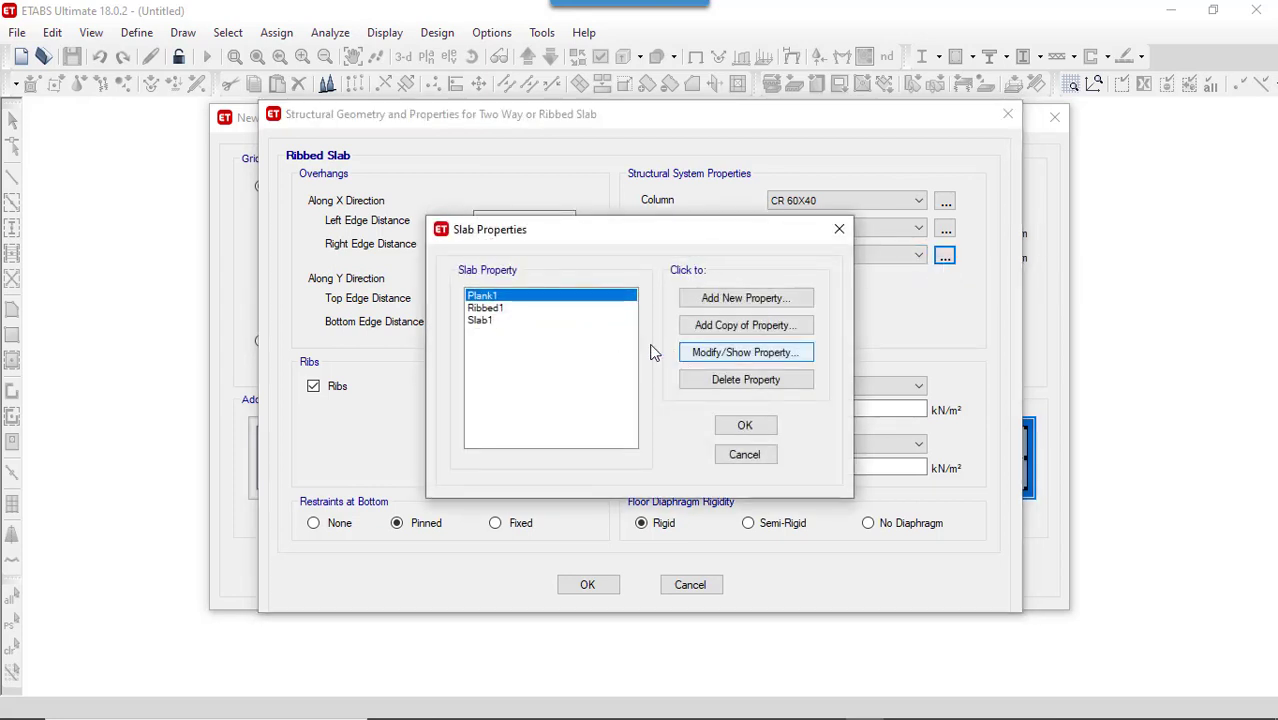
click(551, 318)
double_click(552, 308)
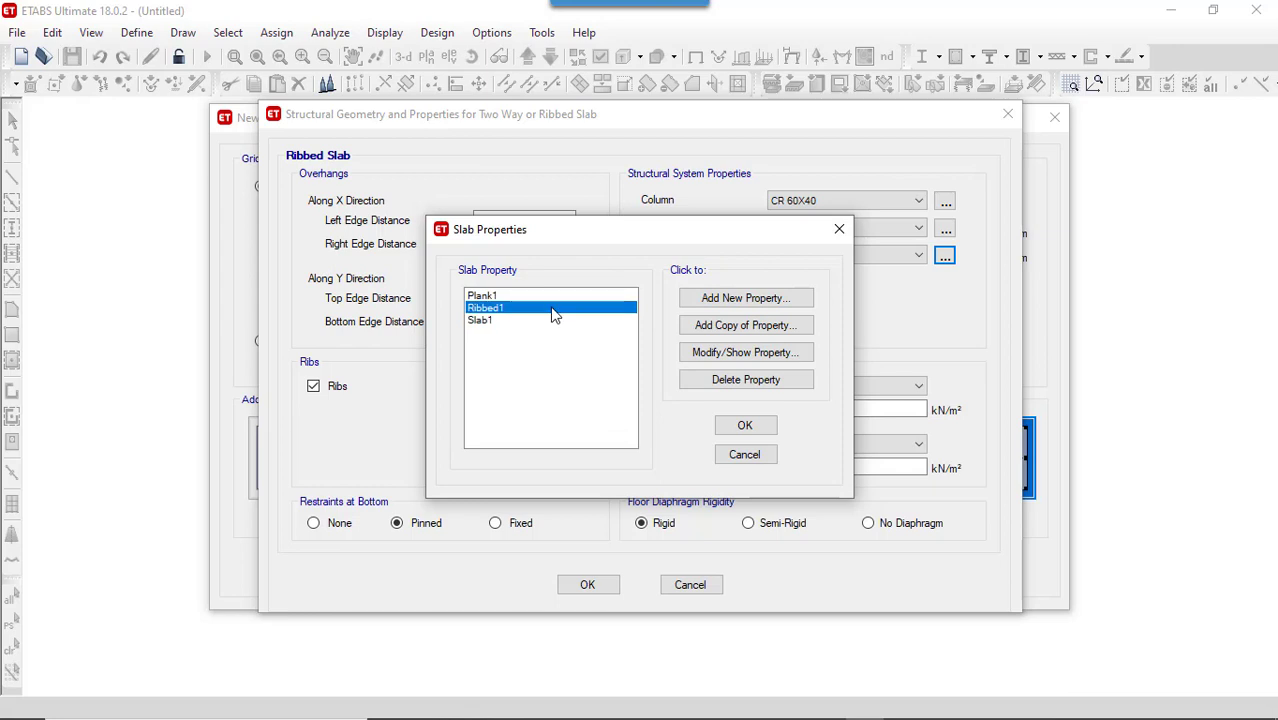
click(700, 190)
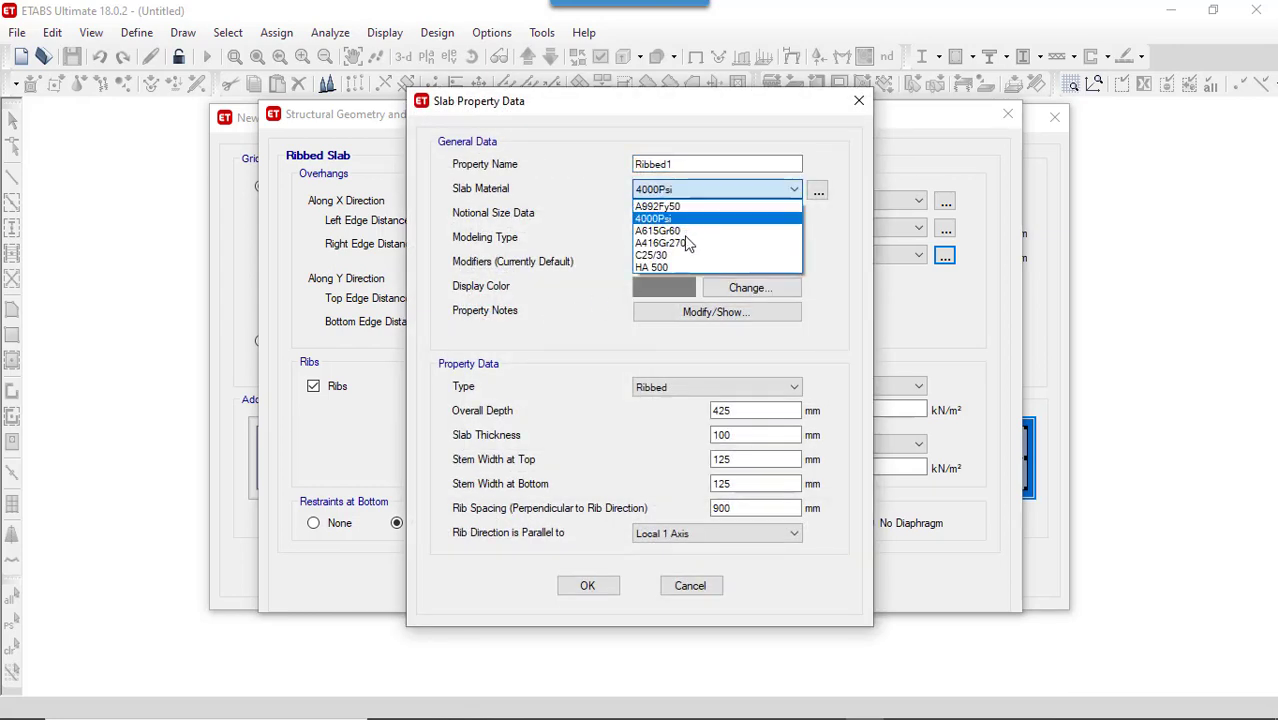
click(680, 256)
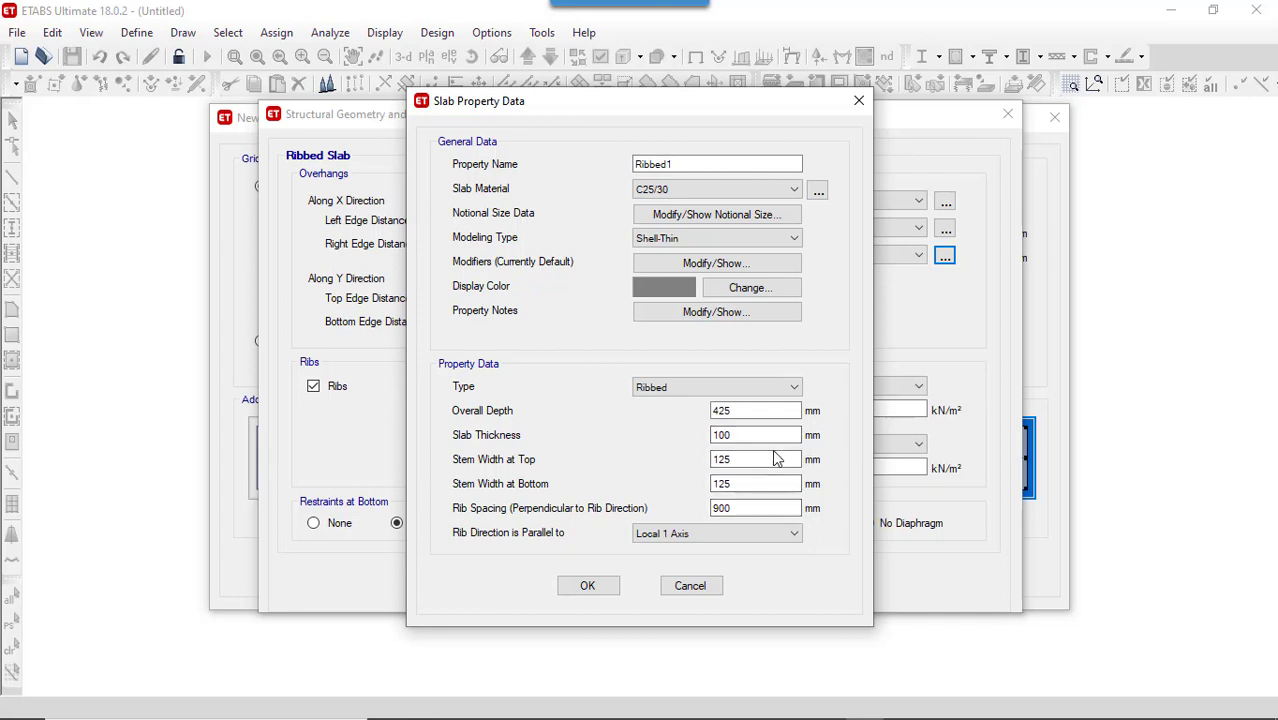
click(588, 586)
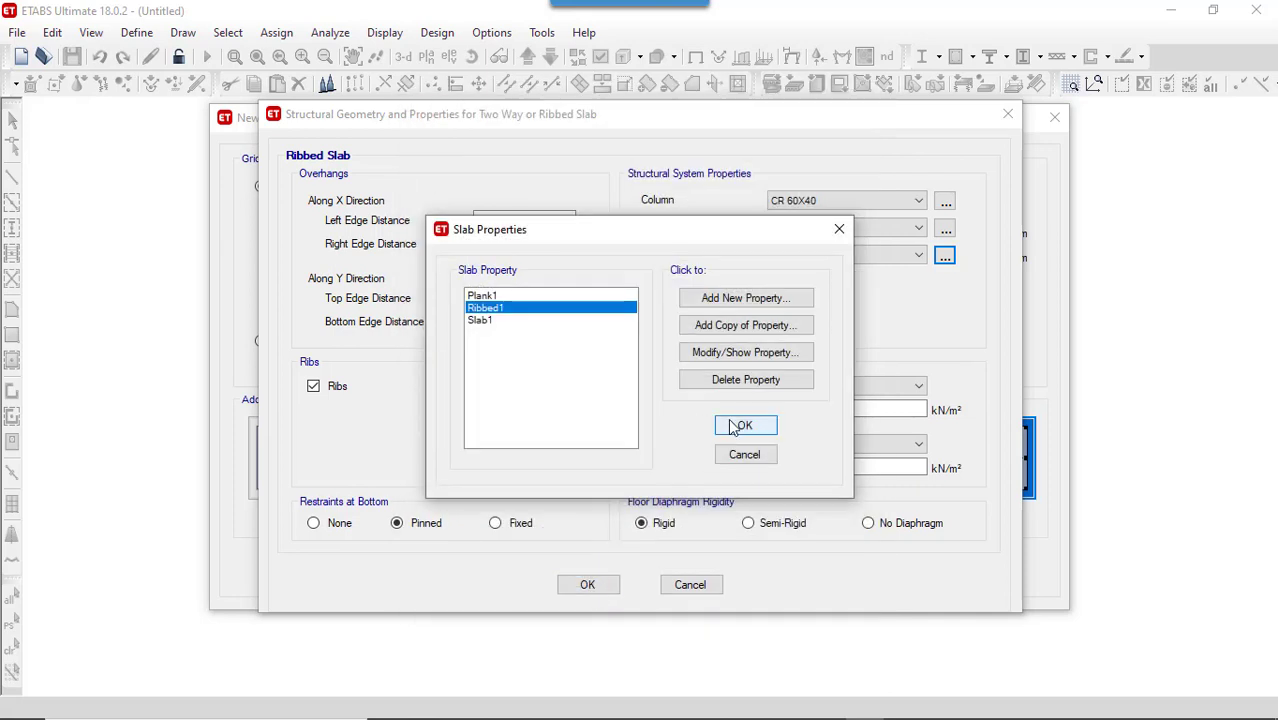
click(734, 424)
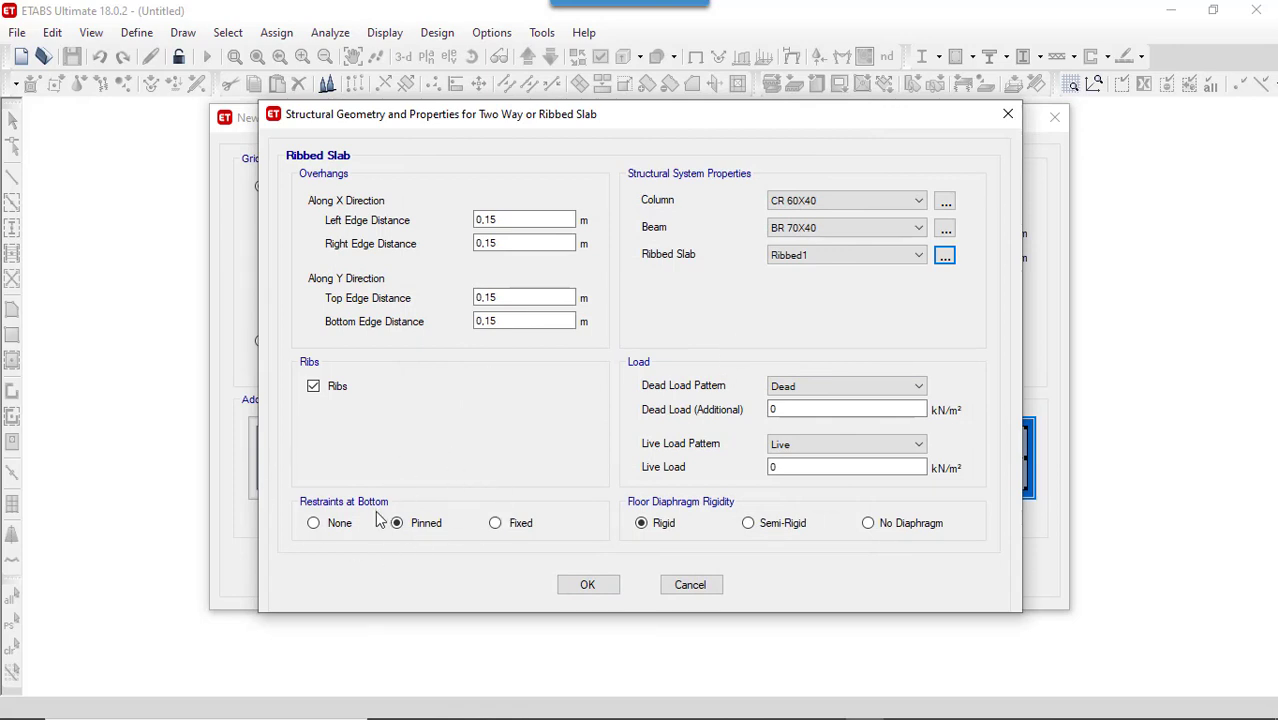
Step: Set fixed bottom restraints, no diaphragm, 1,32 kN/m² additional dead load and 2,5 kN/m² live load, and generate the ribbed slab model
click(495, 524)
click(868, 524)
click(807, 408)
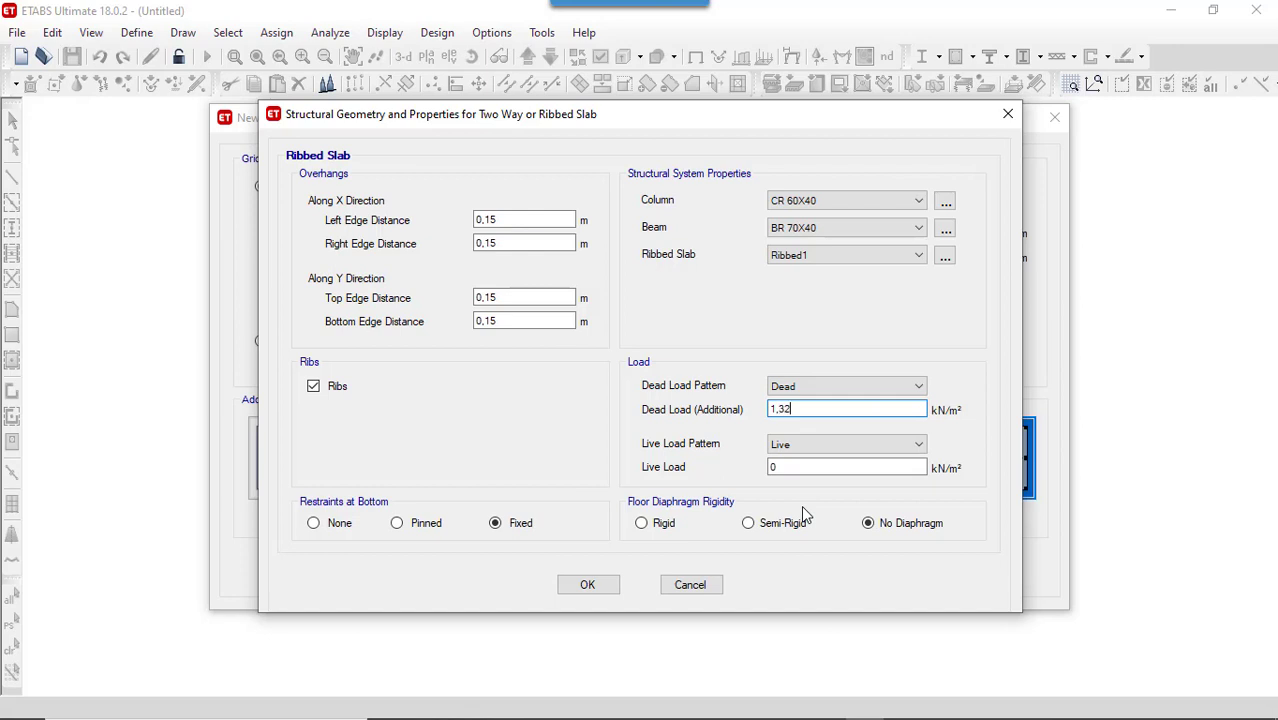
click(812, 466)
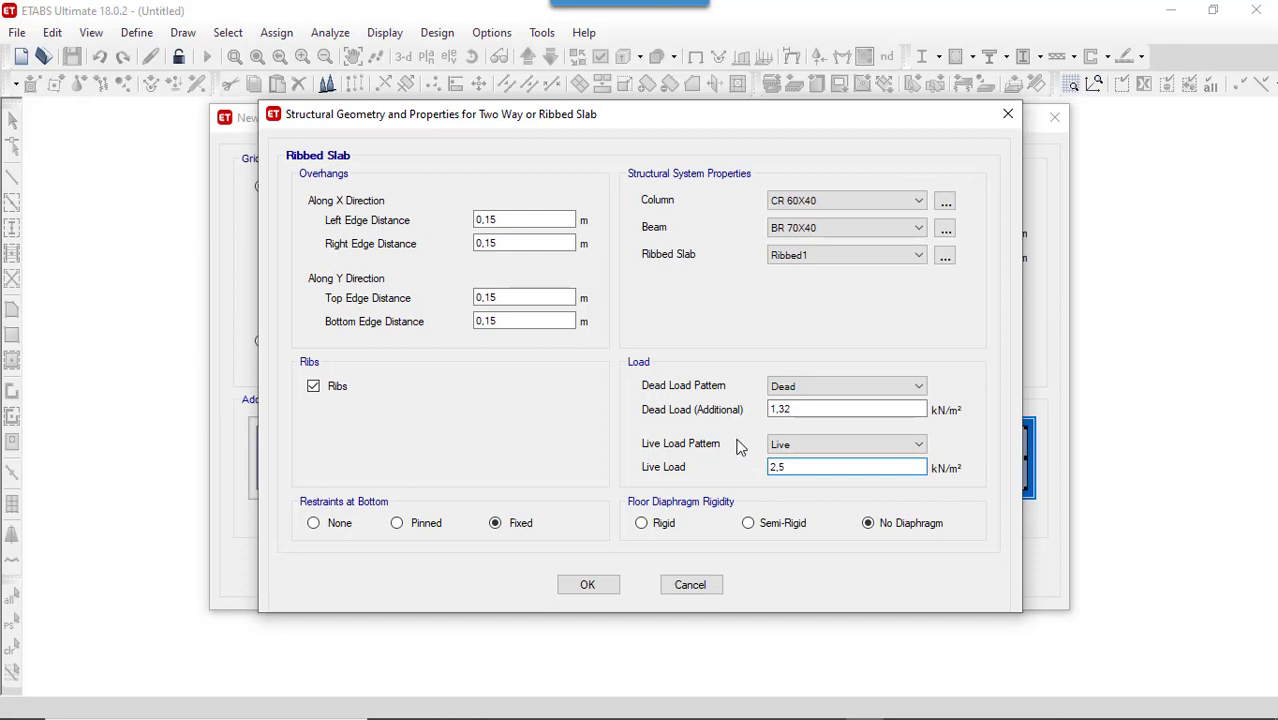
click(587, 584)
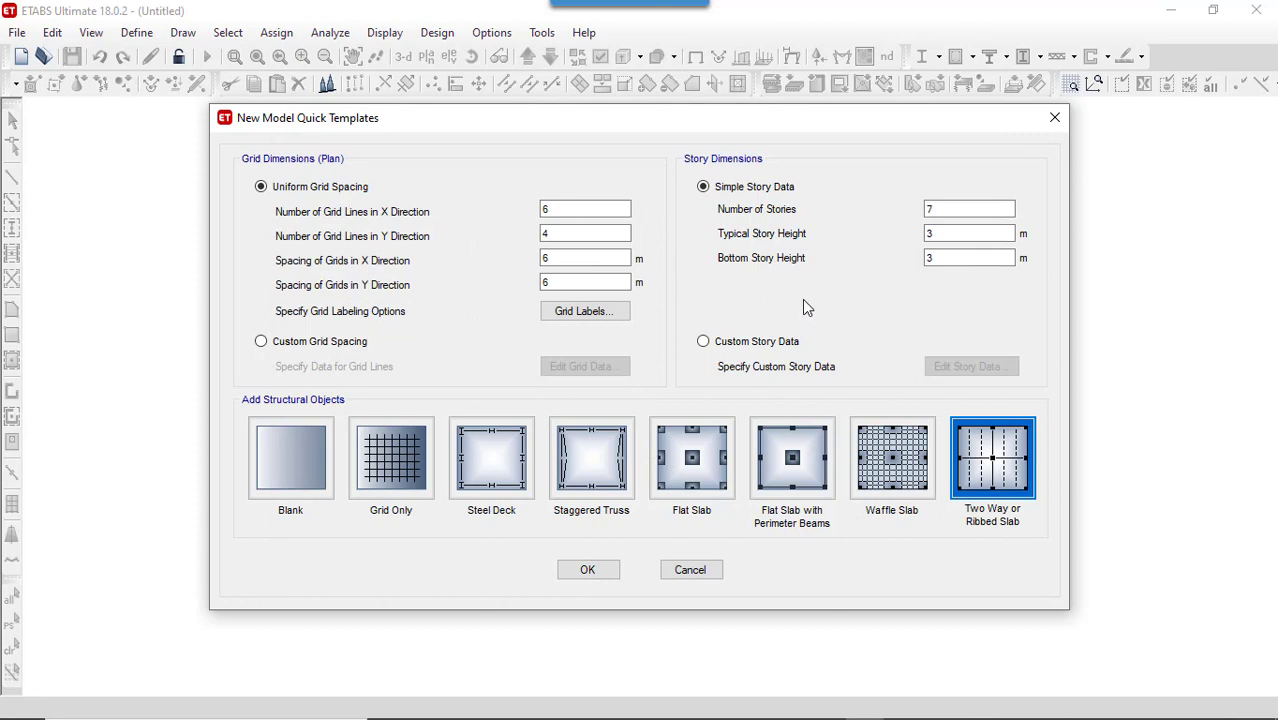
click(588, 570)
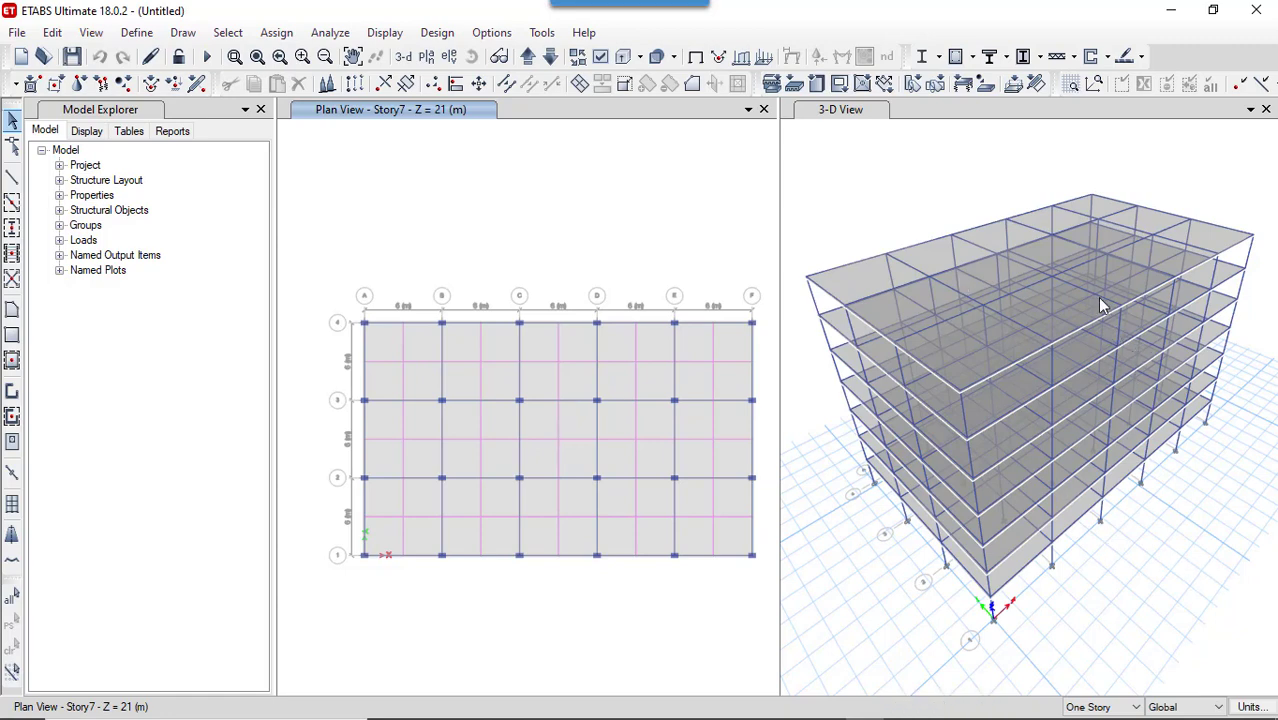
Step: Add a new load combination named ELU
click(912, 193)
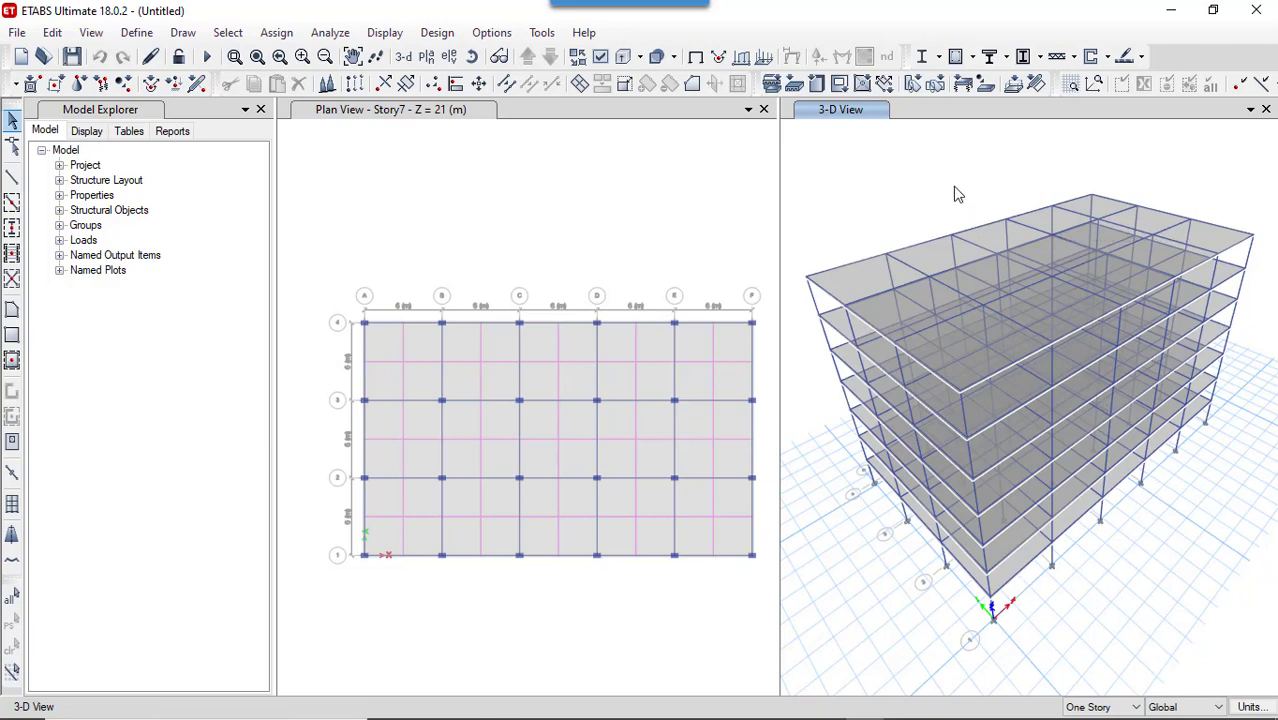
click(136, 33)
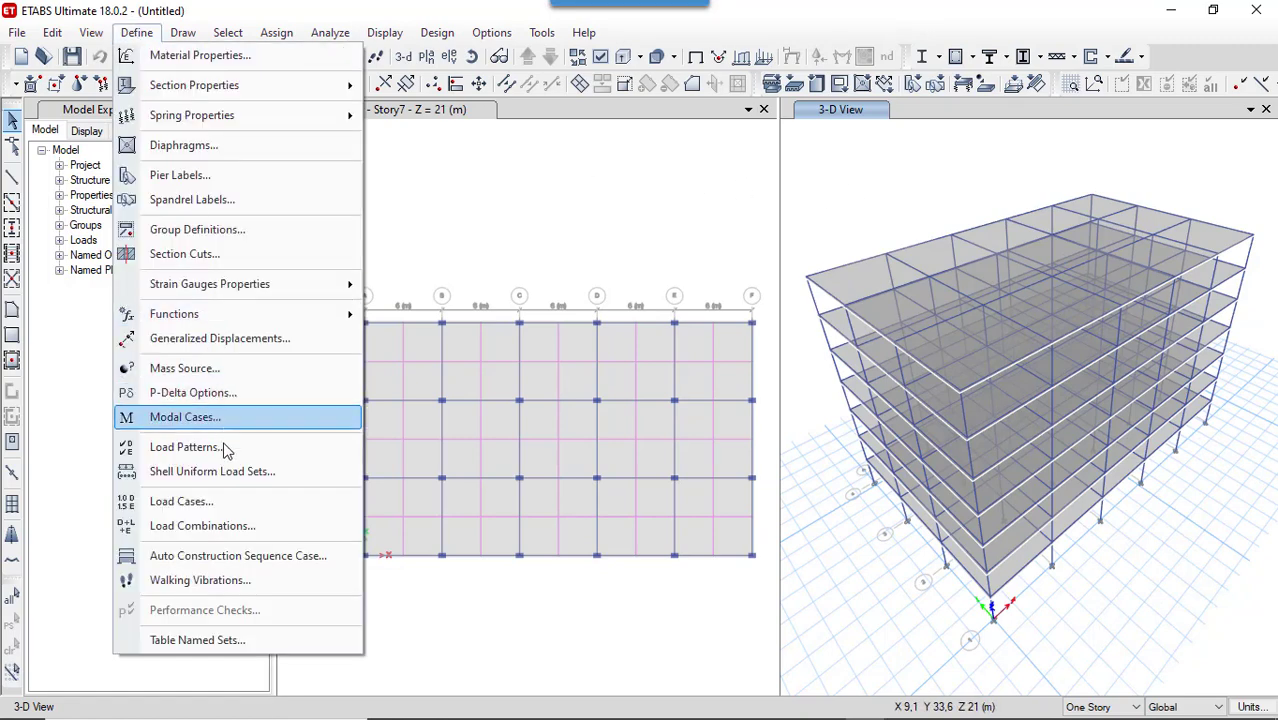
click(227, 527)
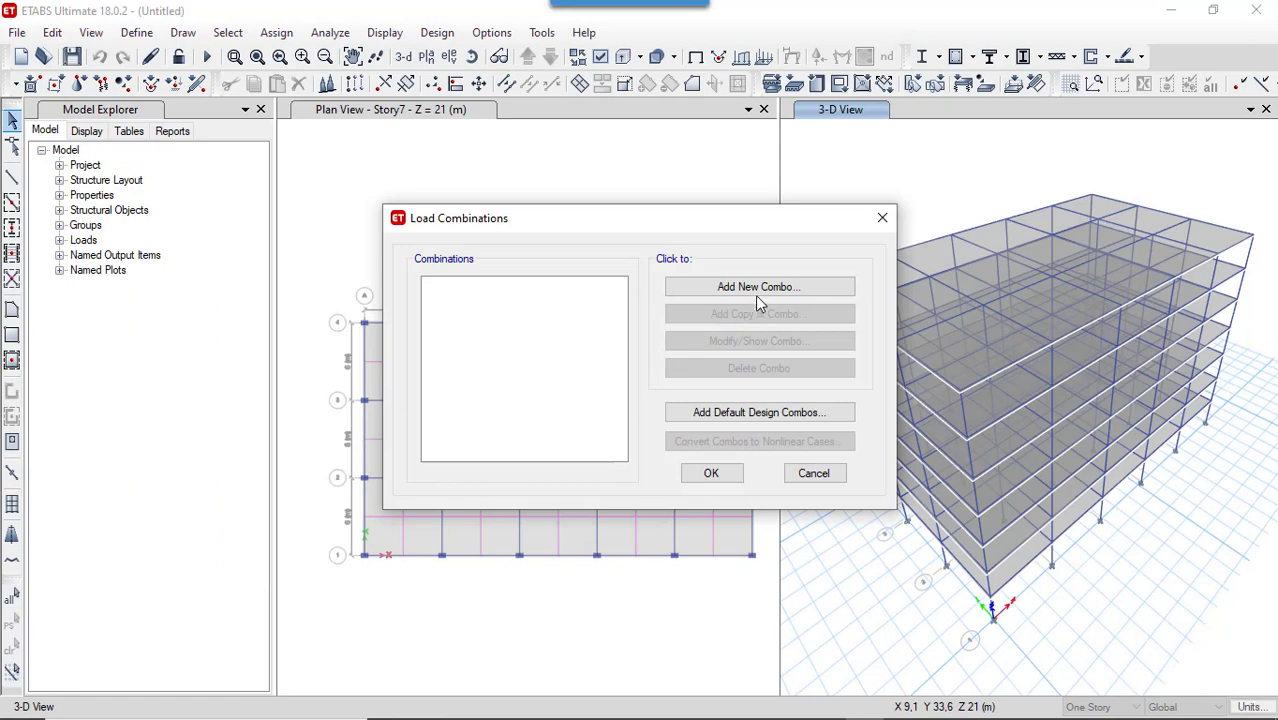
click(757, 296)
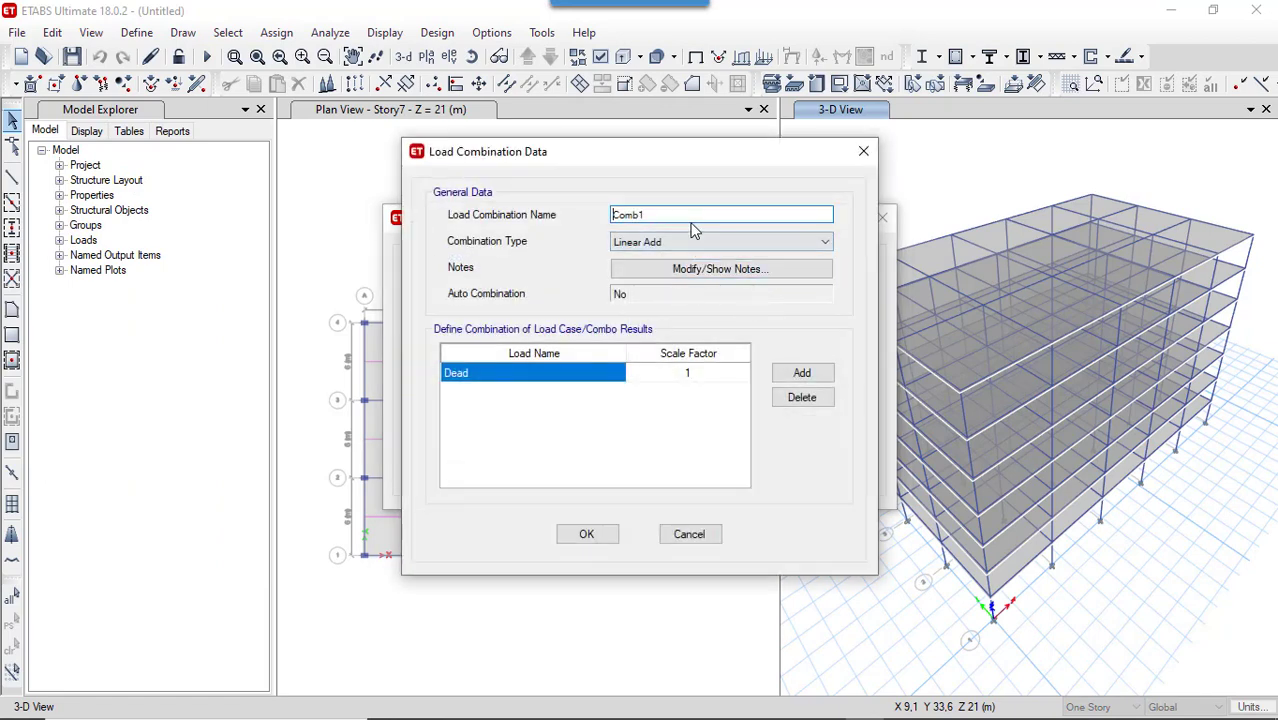
key(ctrl+a)
text(E)
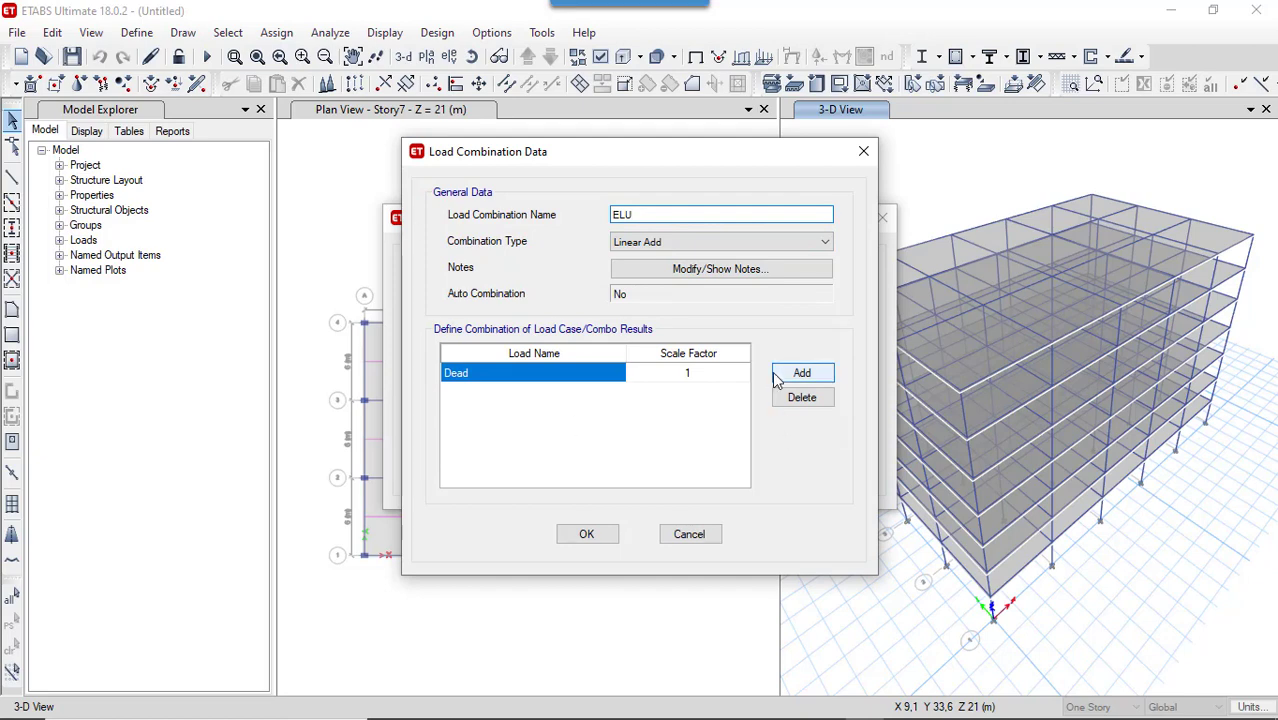
Step: Set the Dead scale factor to 1,35 in the ELU combination and add Live with a scale factor of 1,5
click(724, 373)
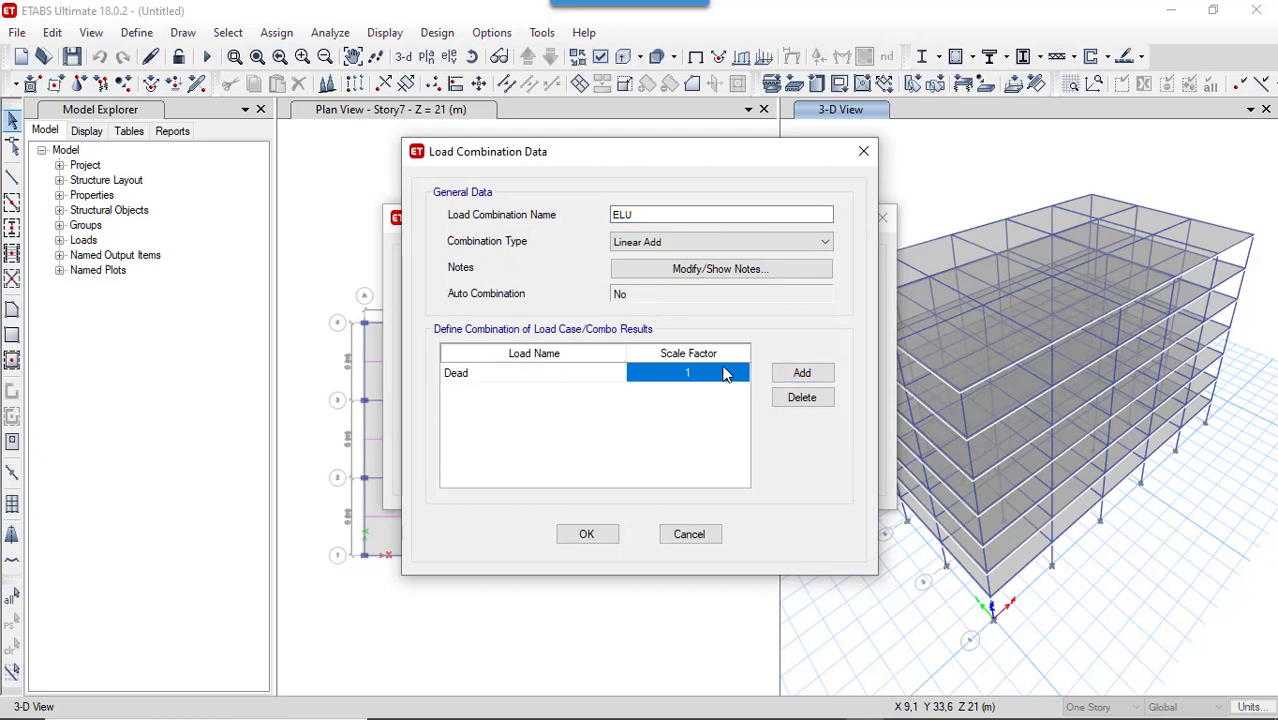
click(723, 373)
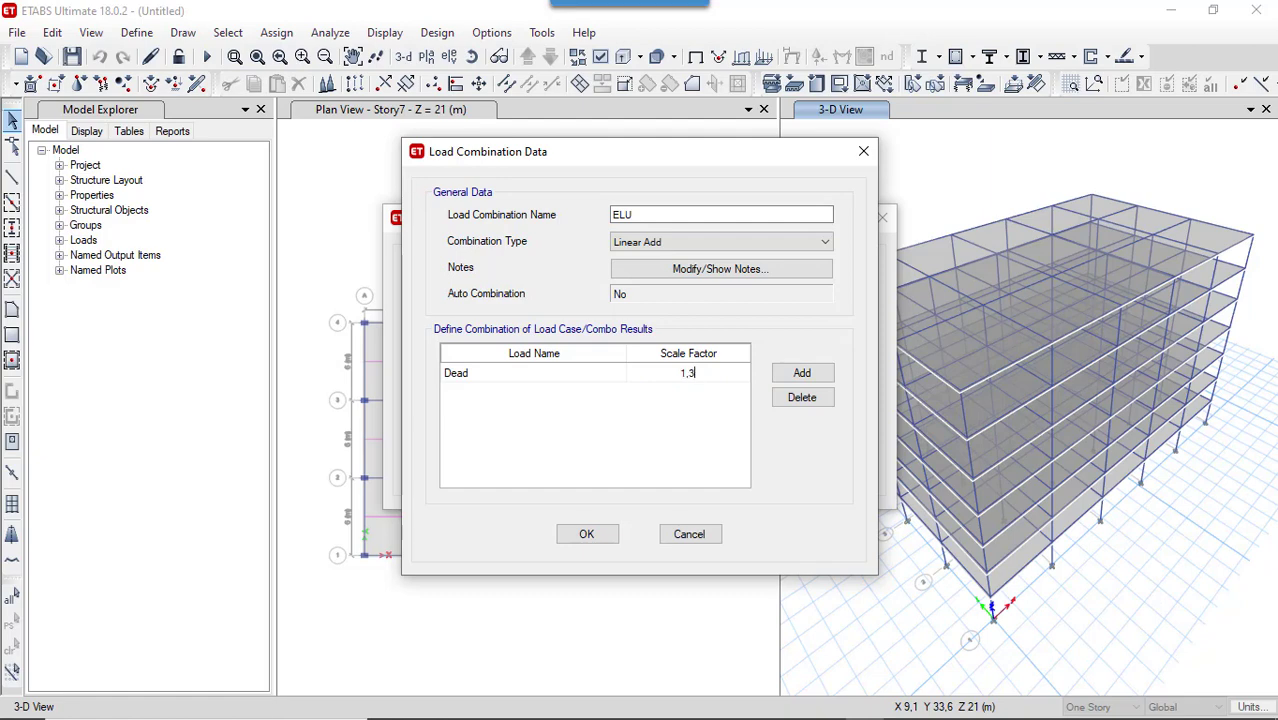
click(800, 378)
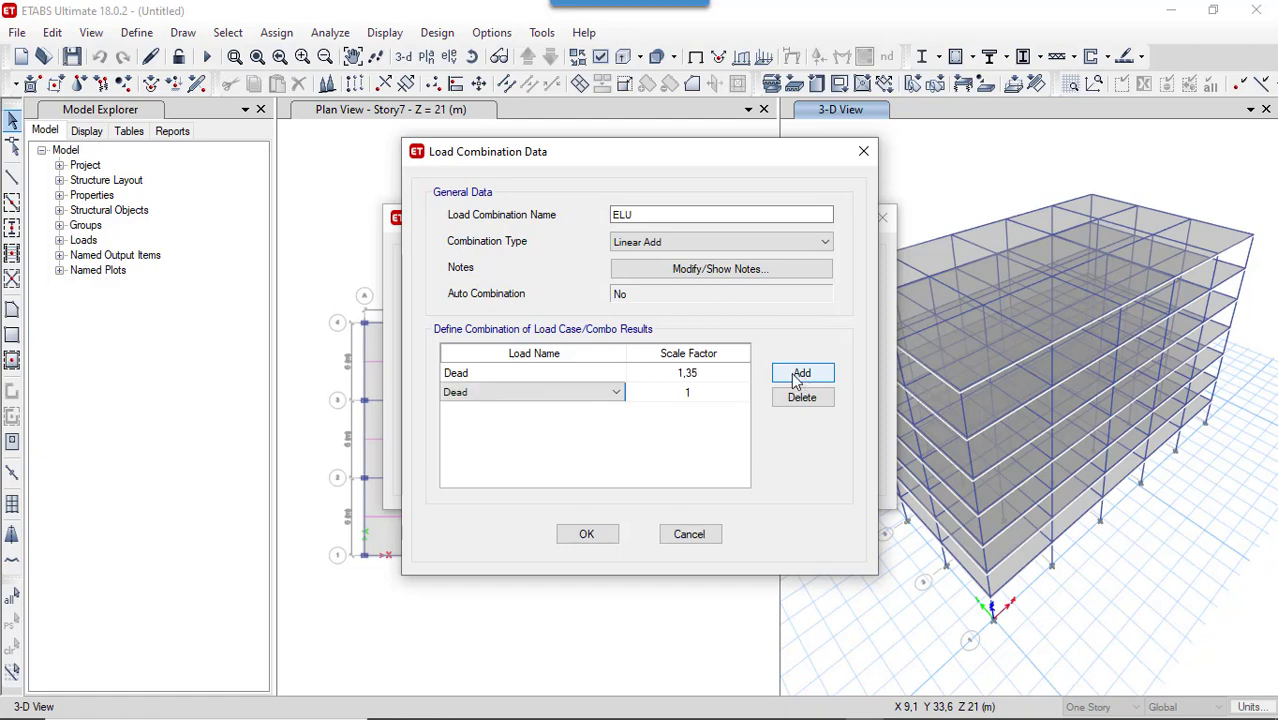
click(712, 400)
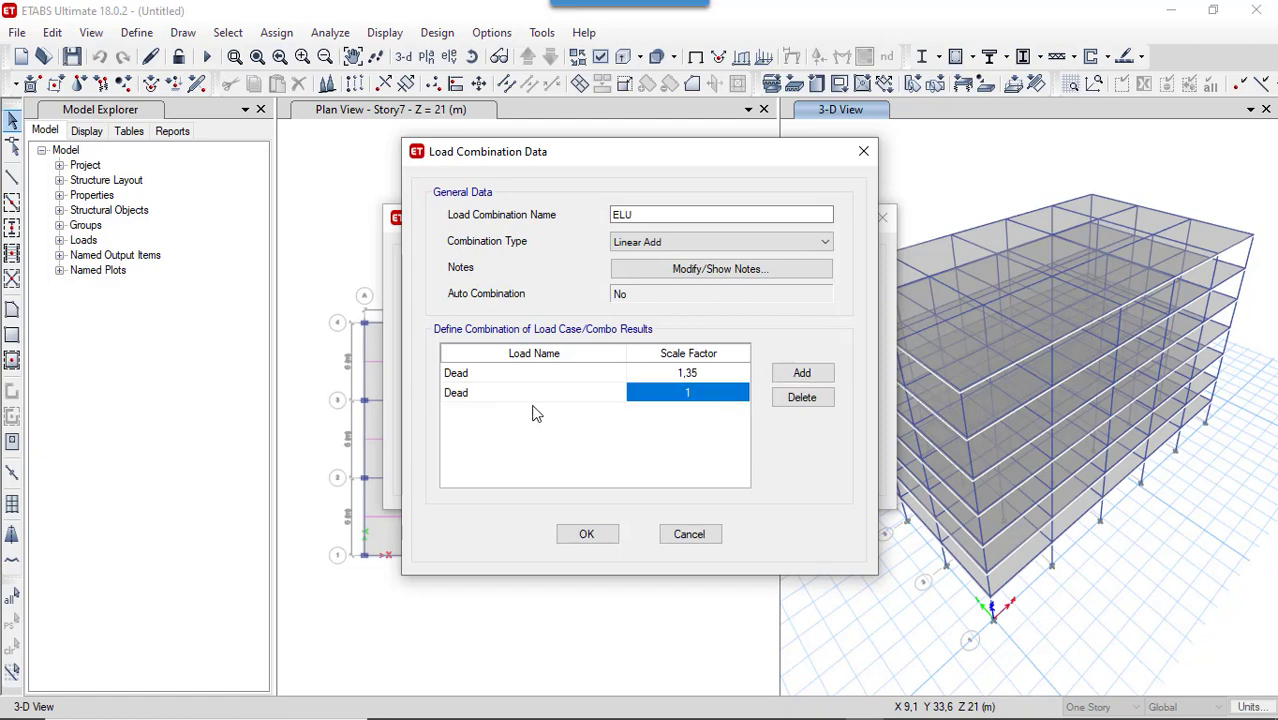
click(560, 398)
click(614, 393)
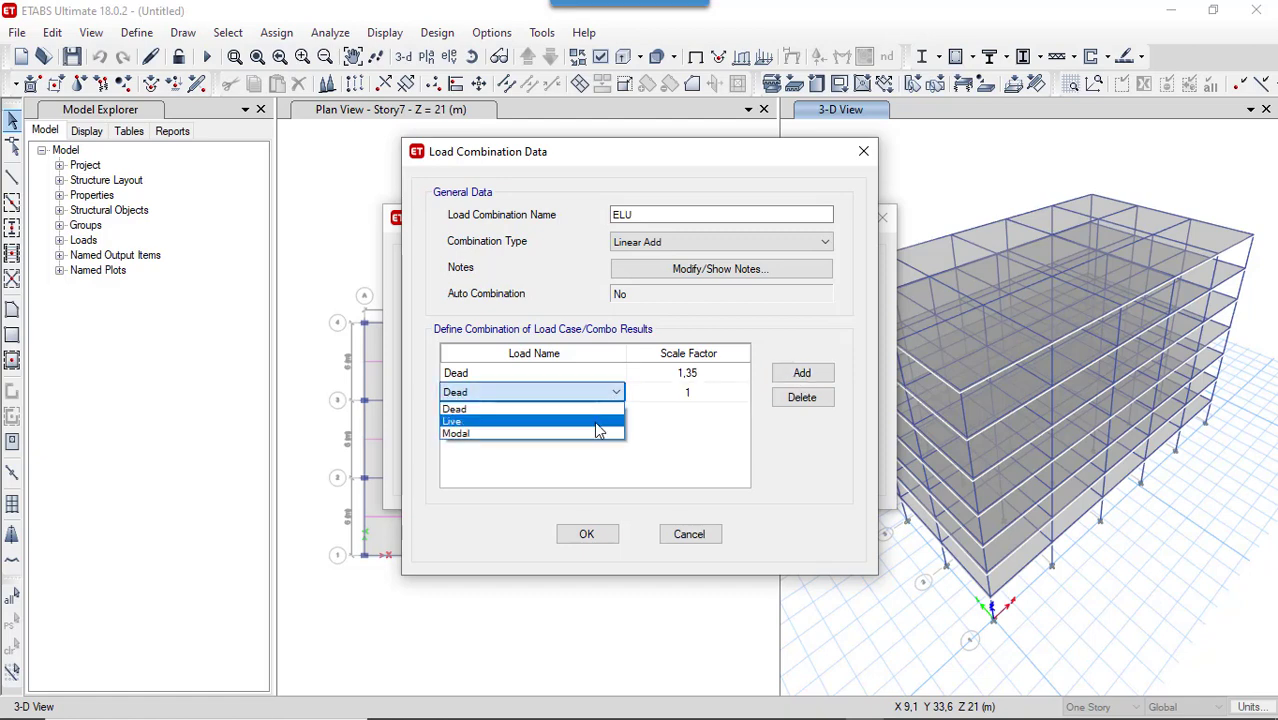
click(600, 423)
click(700, 397)
click(692, 394)
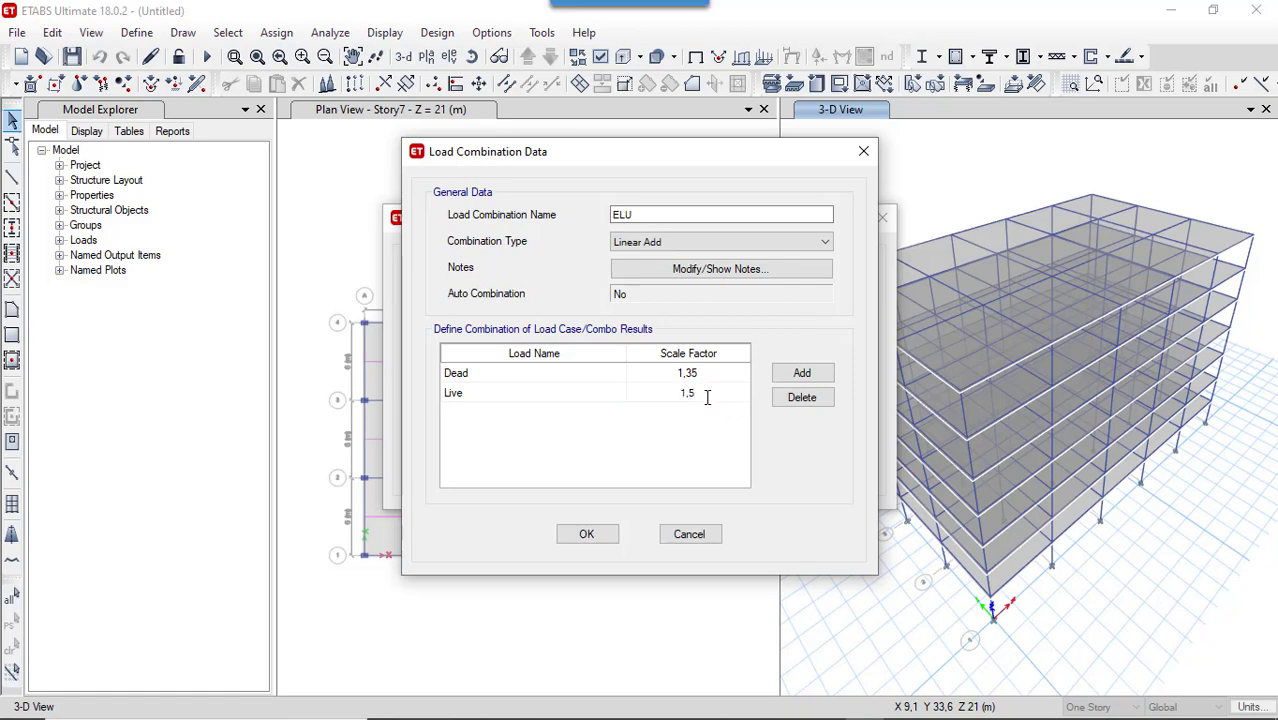
click(586, 535)
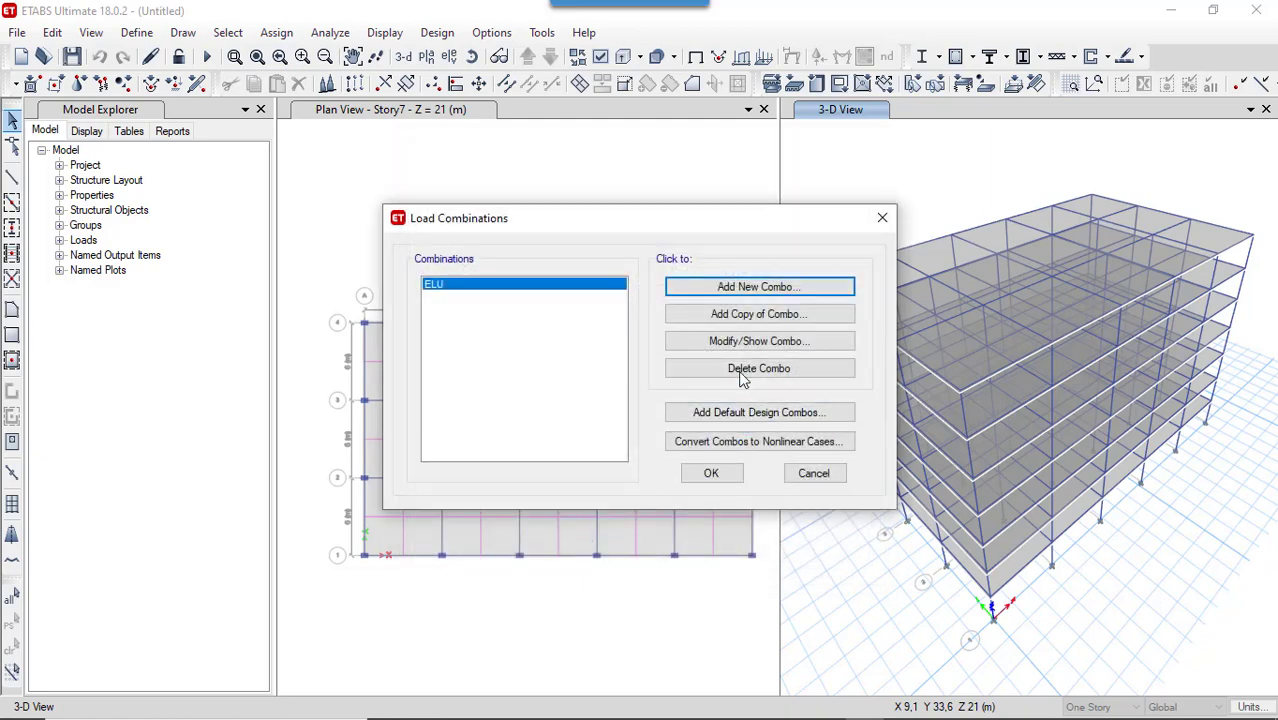
Step: Copy the ELU combination as ELS with scale factors of 1 for Dead and Live, and accept the load combinations
click(735, 315)
click(657, 215)
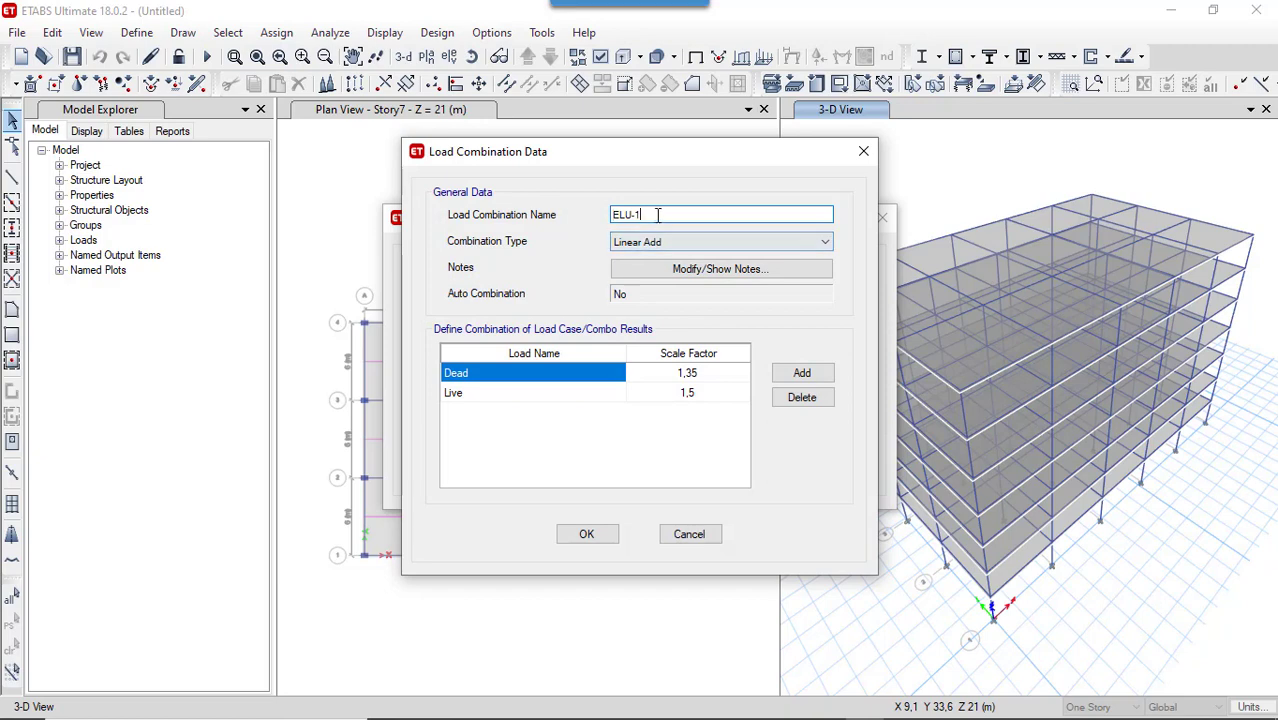
drag(657, 215, 566, 209)
text(ELS)
click(711, 373)
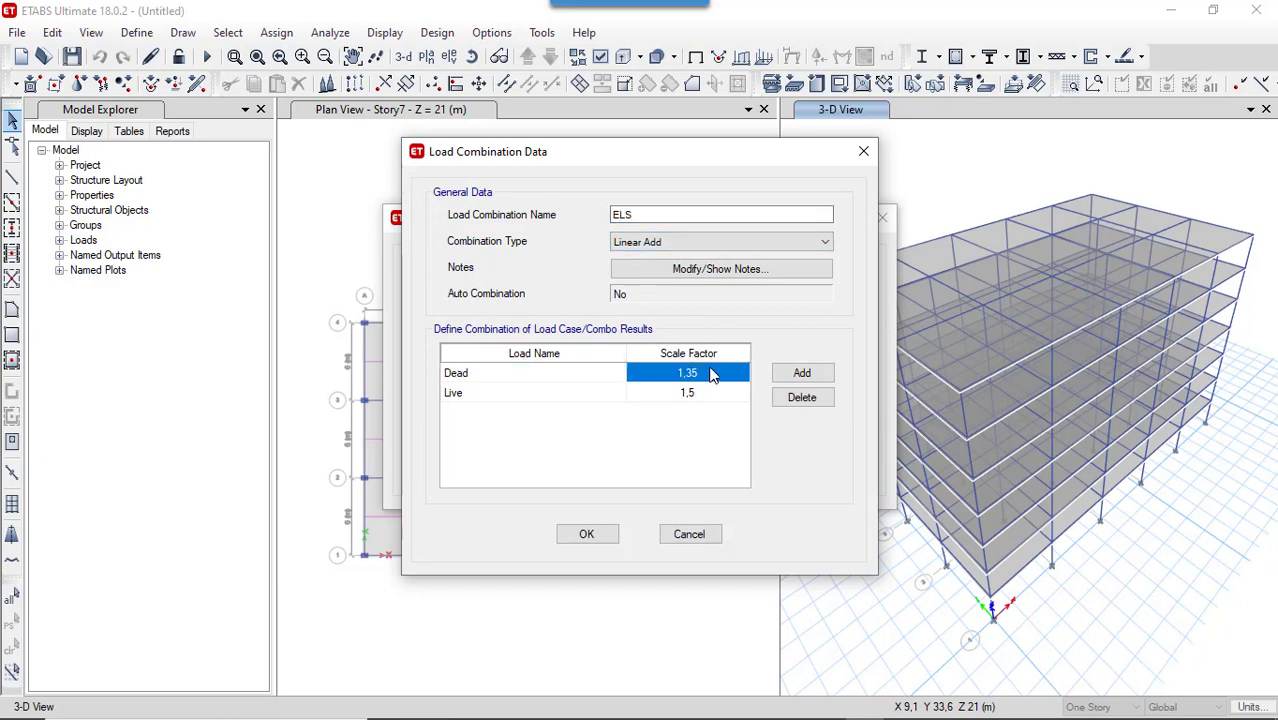
text(1)
click(700, 393)
text(1)
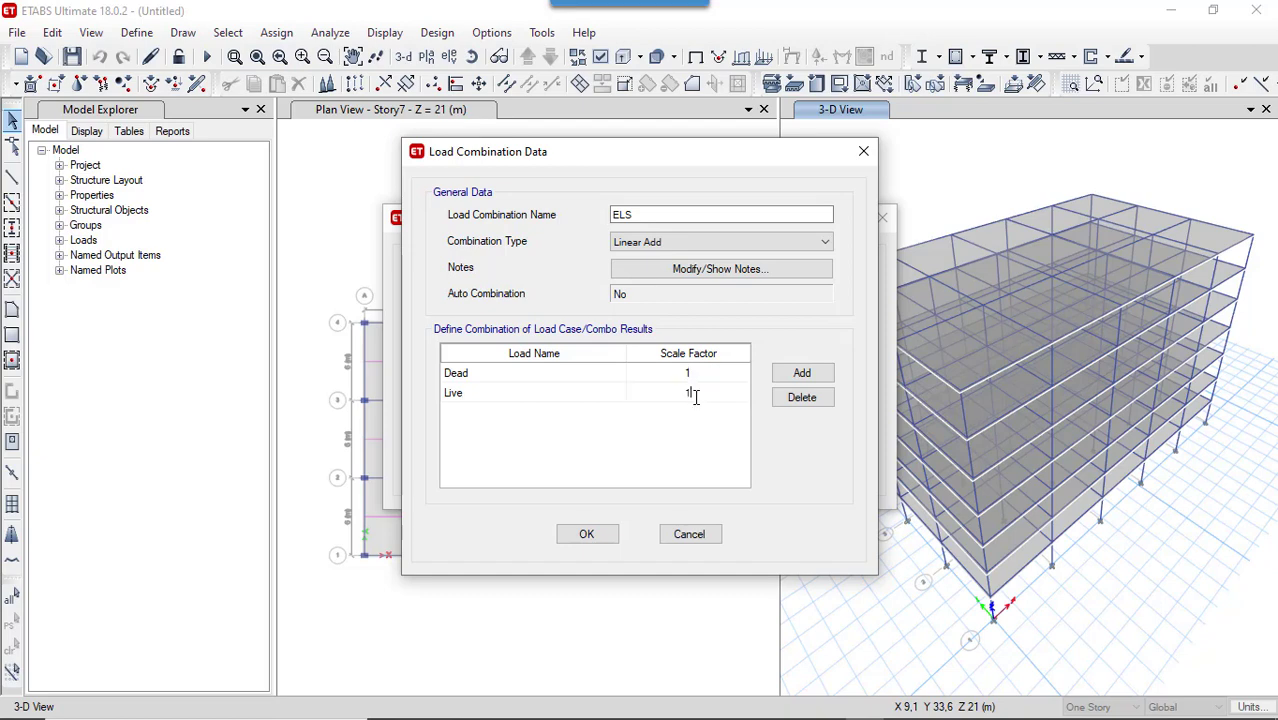
click(584, 537)
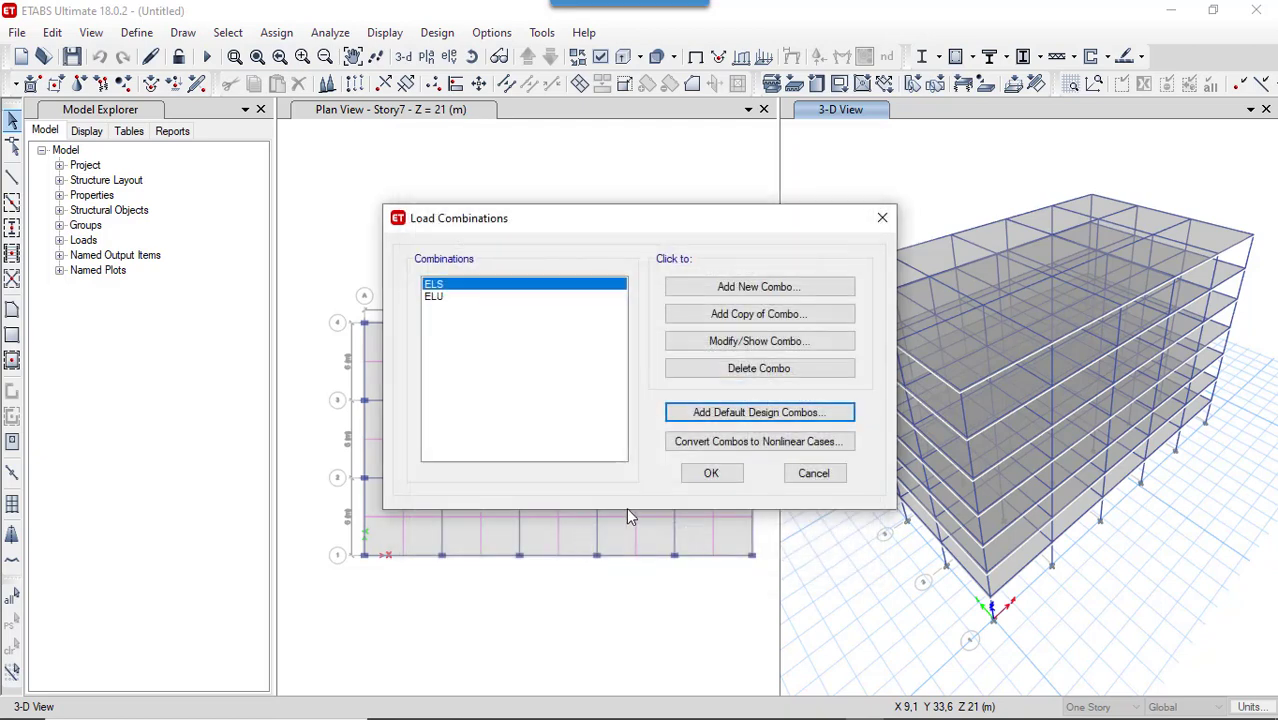
click(704, 480)
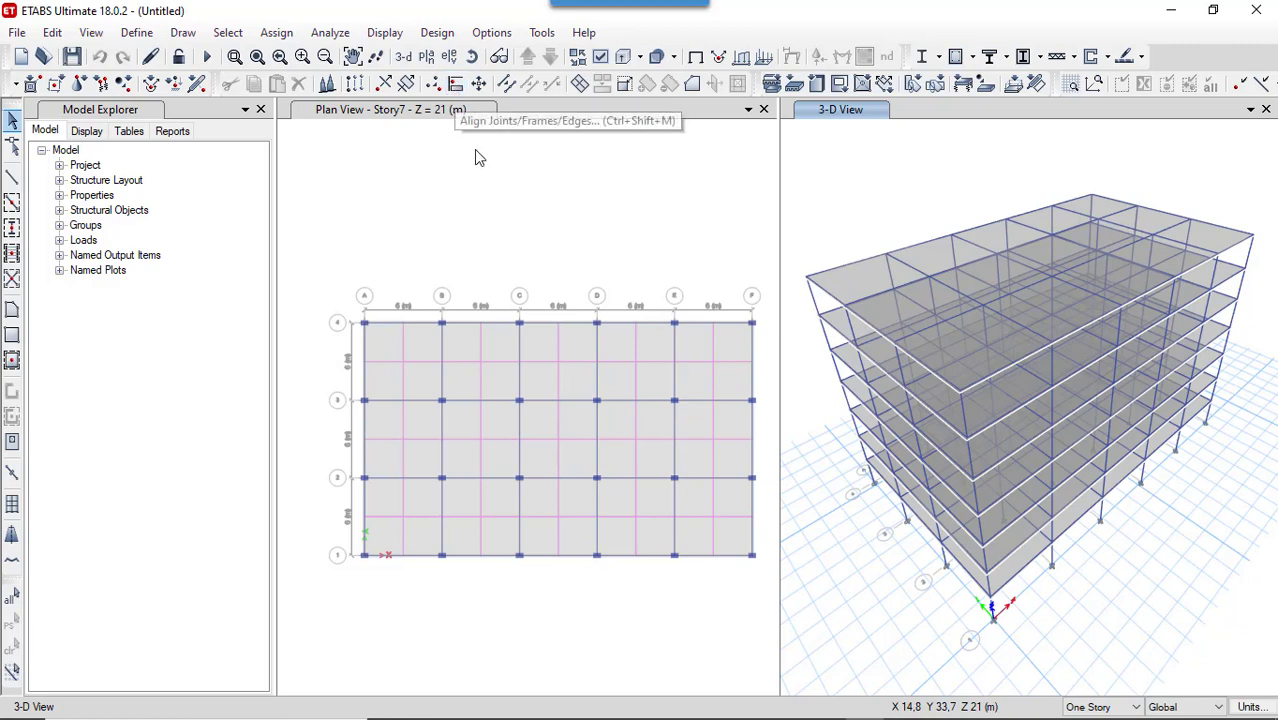
Step: Run the analysis, saving the model as DALLE NERVUREE in the Documents folder
click(209, 59)
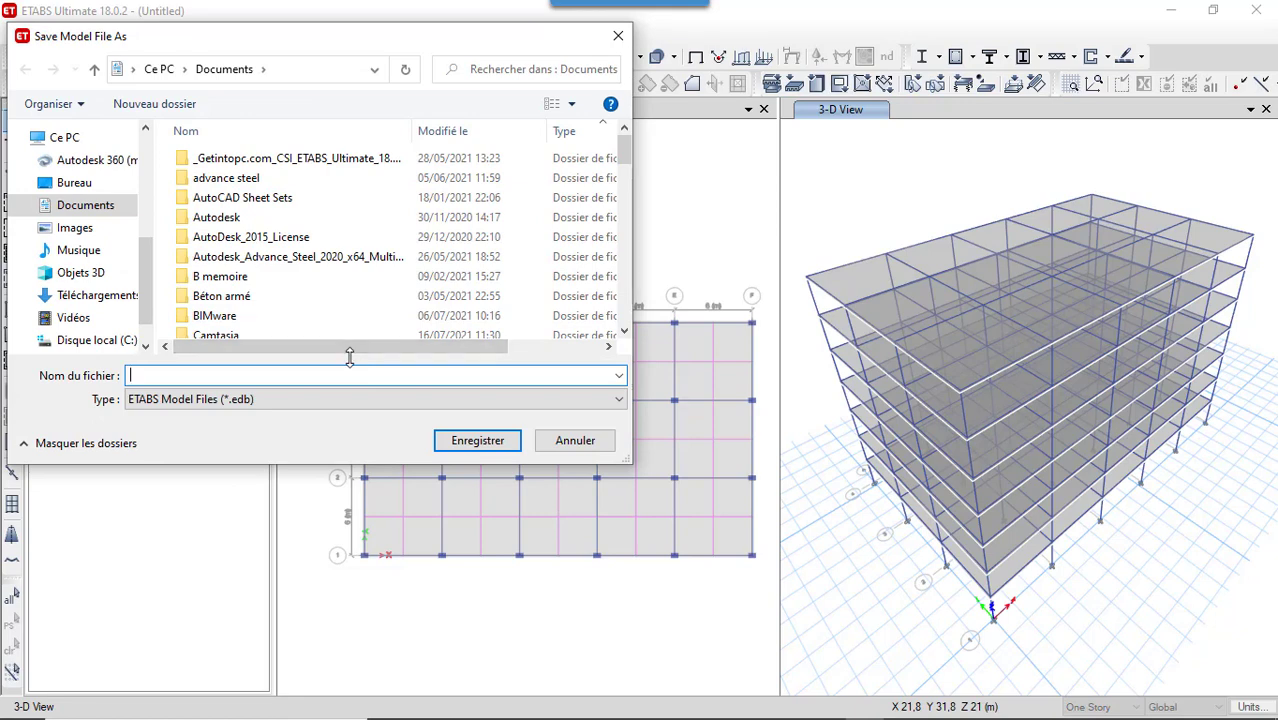
text(DA)
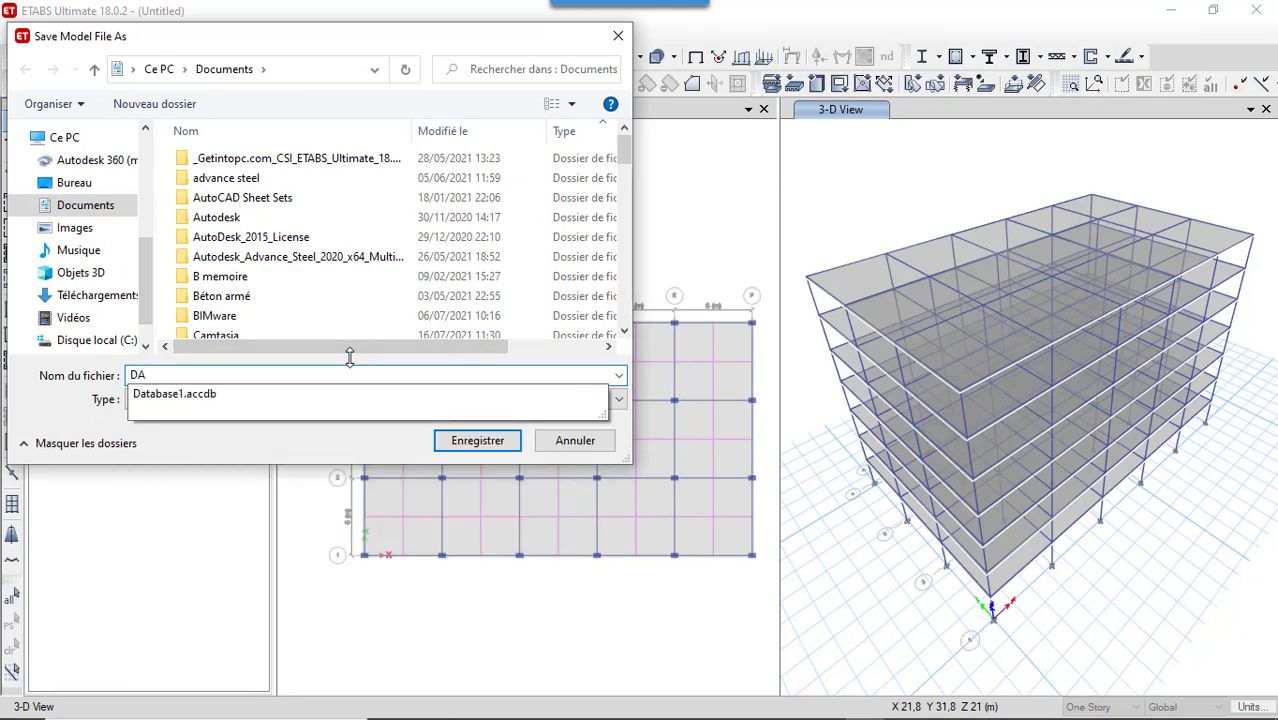
text(LLE NERVUREE)
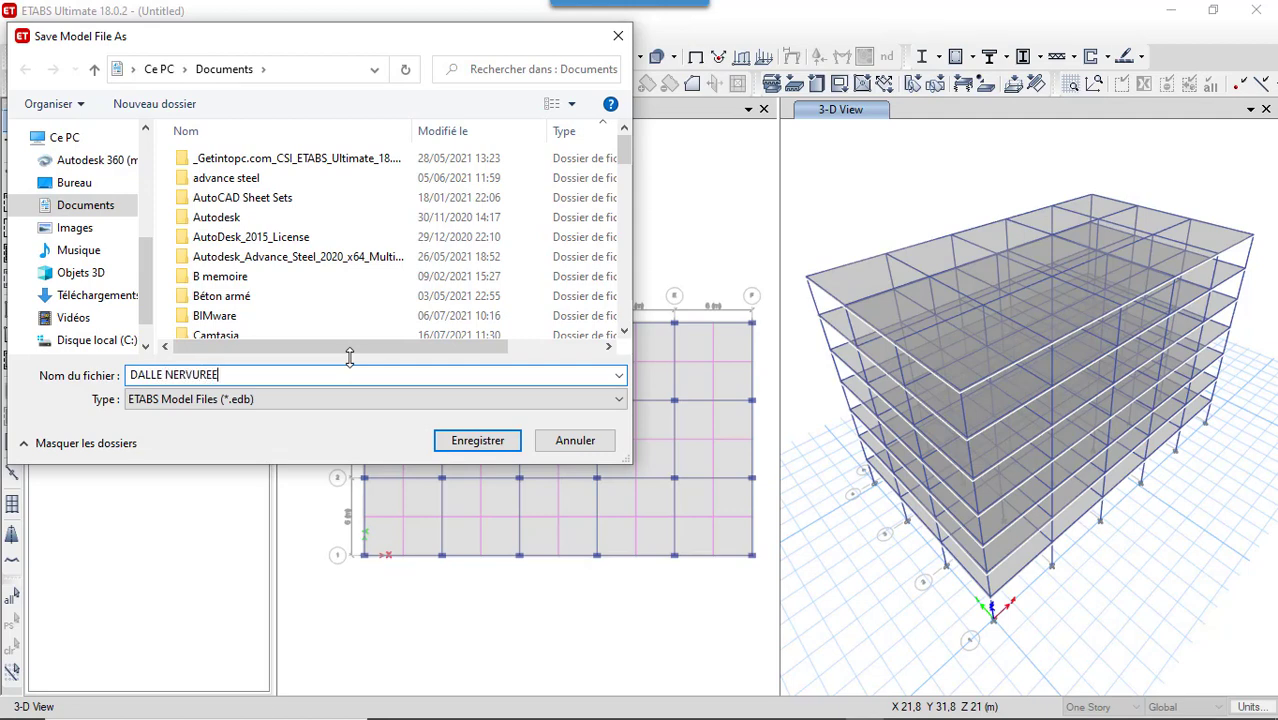
click(452, 440)
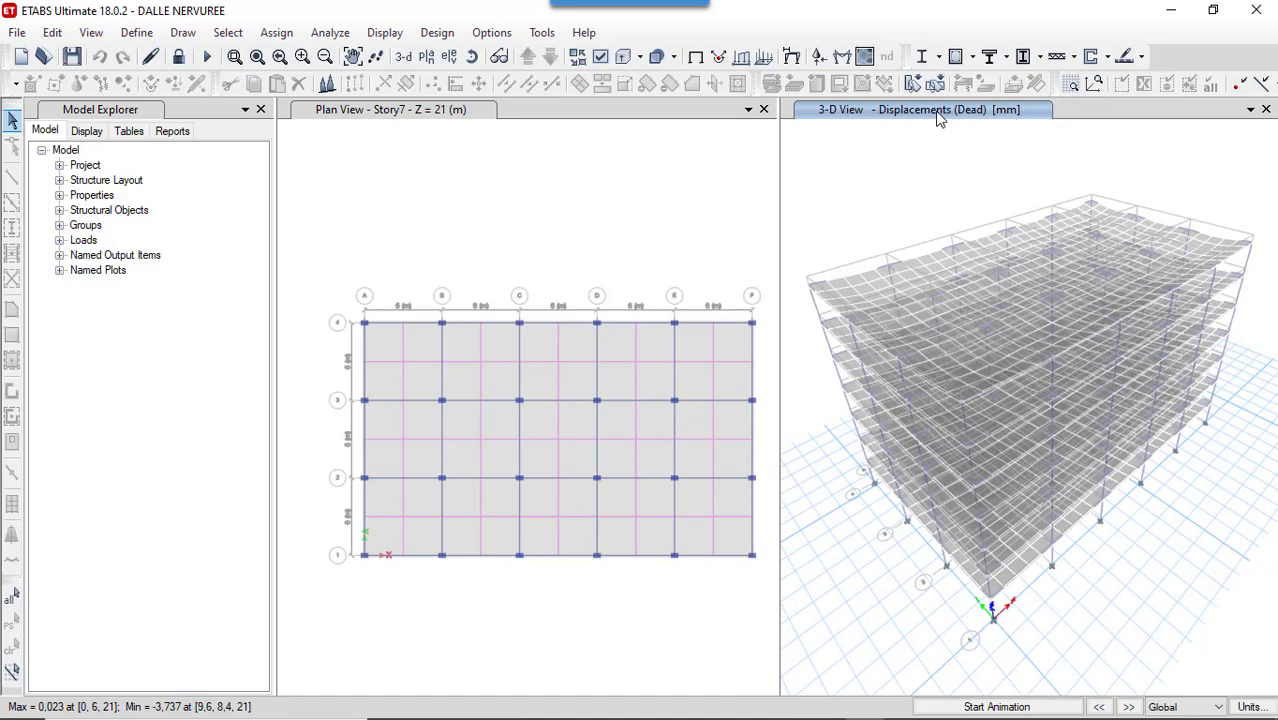
Step: Inspect the joint displacement values at several slab points in the 3-D view for the Dead case
right_click(1010, 272)
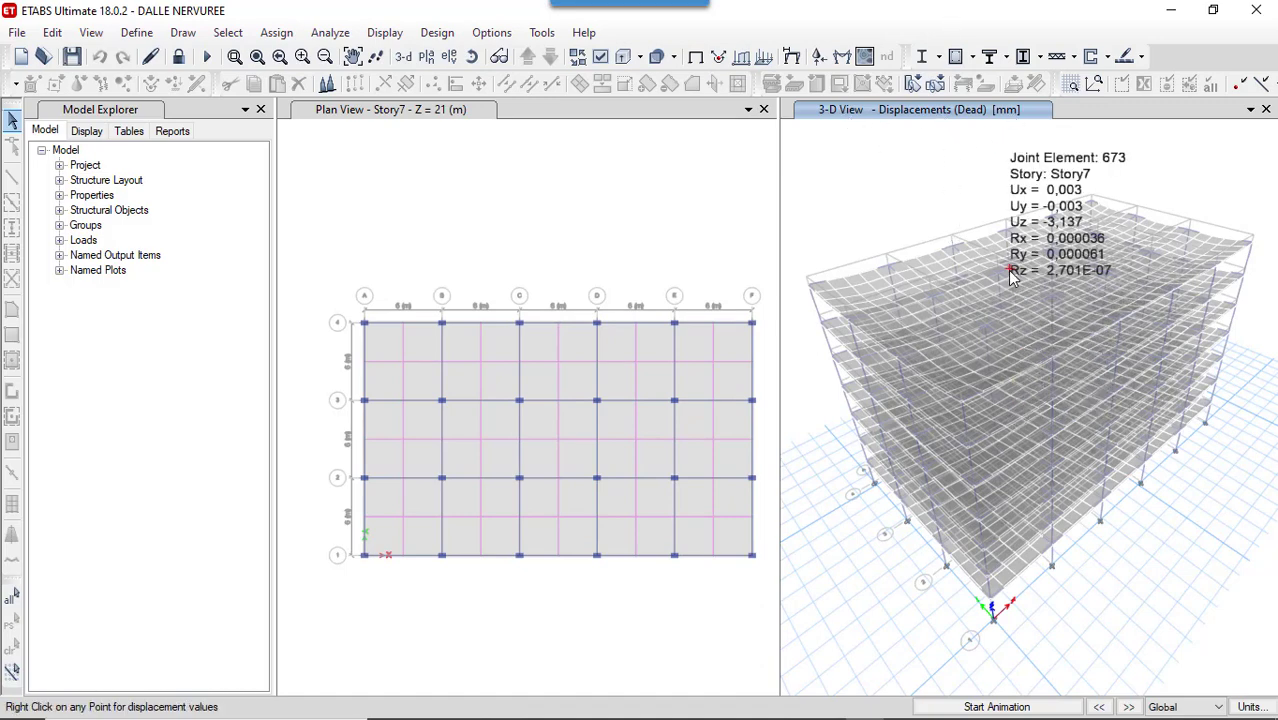
right_click(1016, 305)
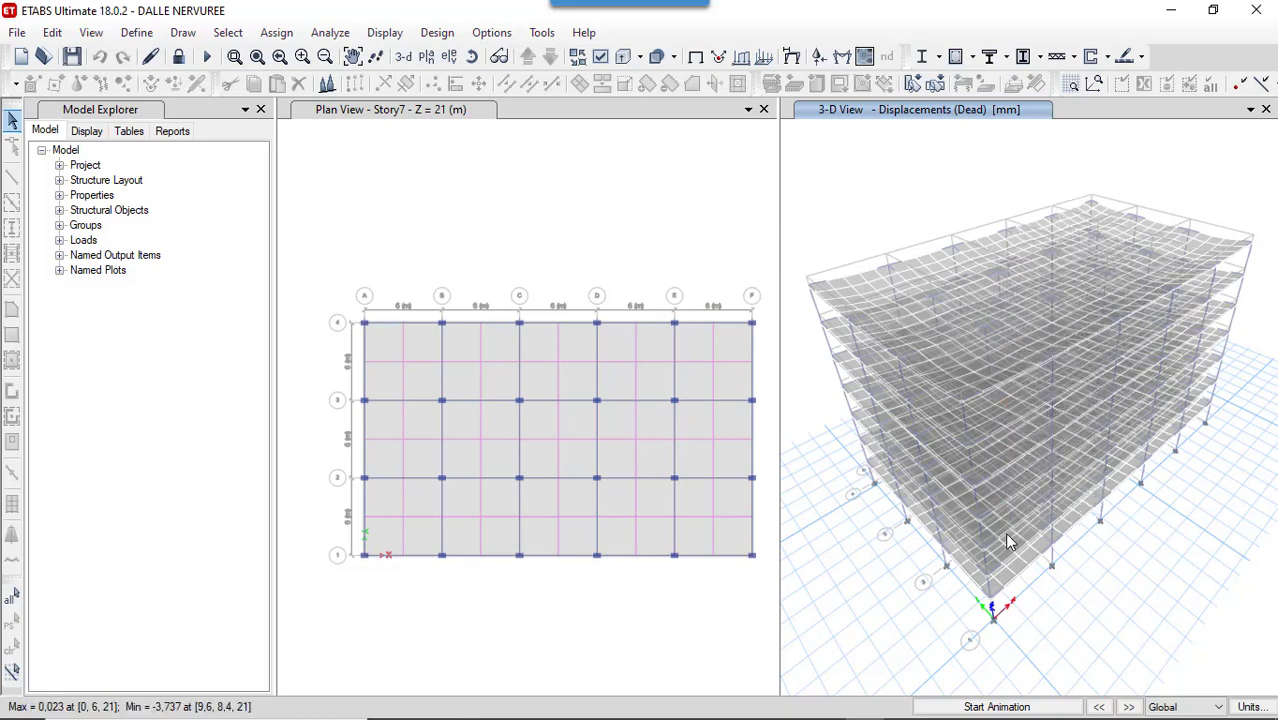
right_click(1014, 340)
right_click(995, 248)
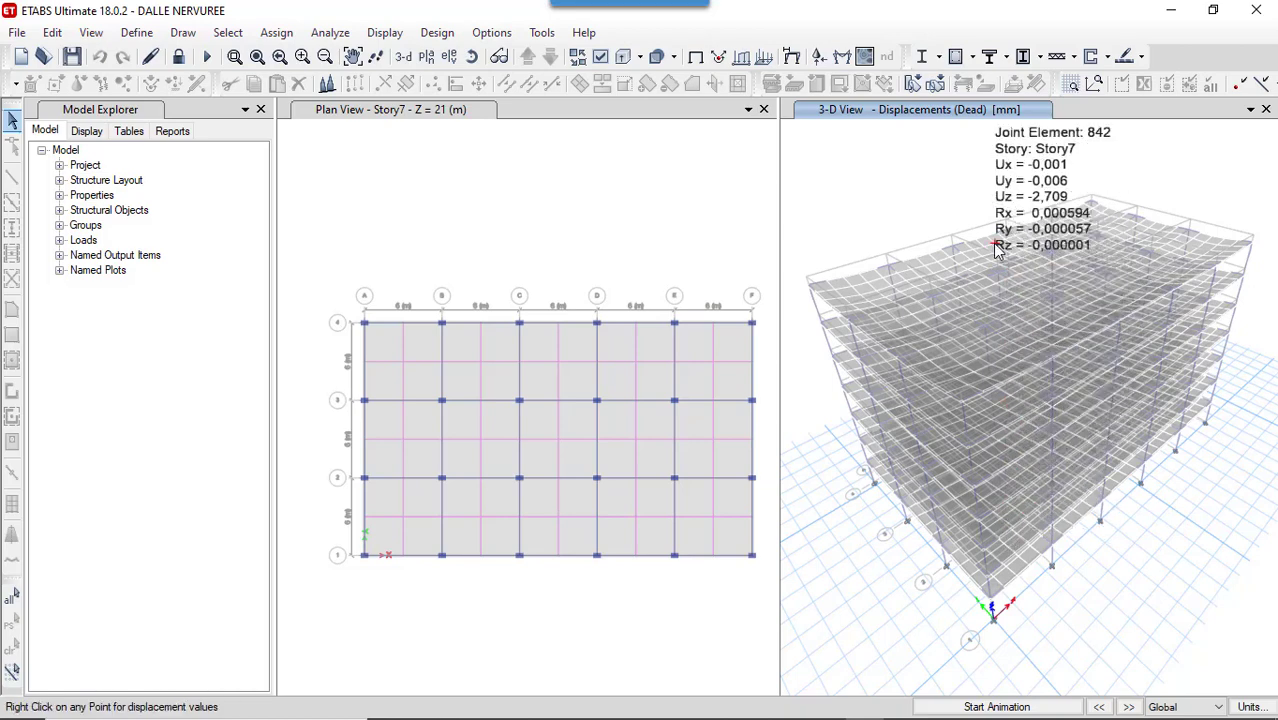
right_click(902, 268)
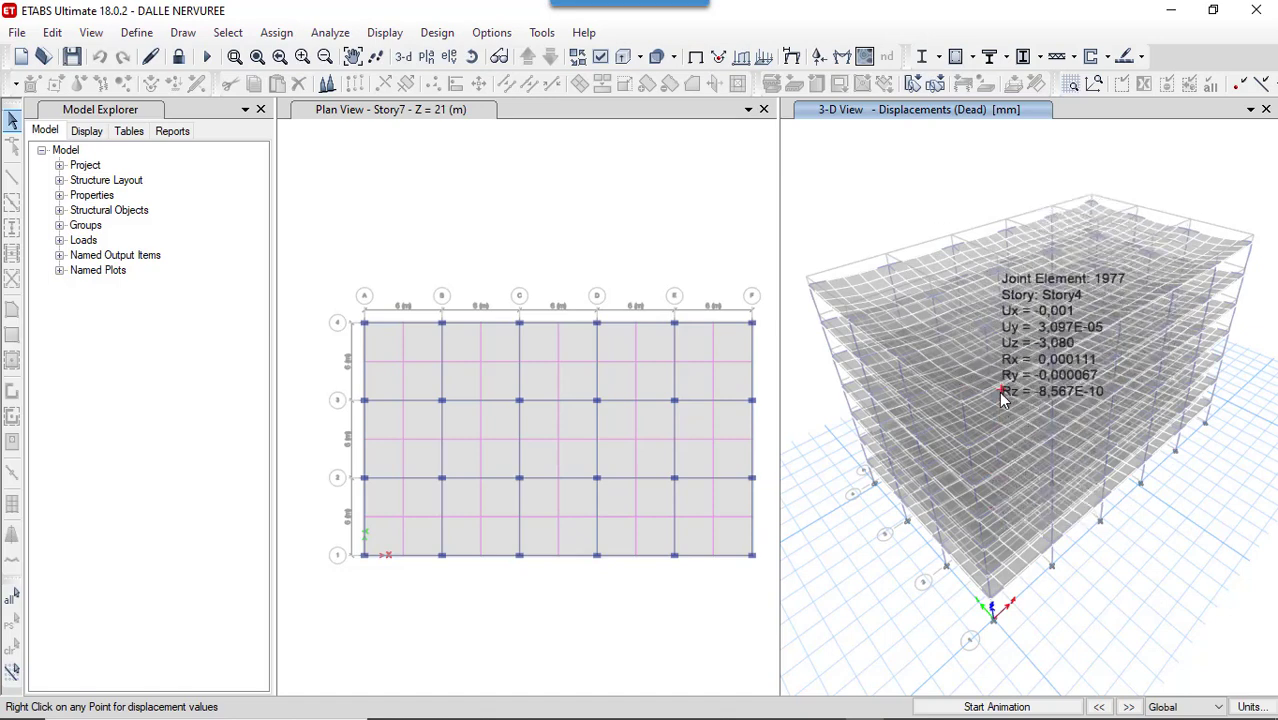
Step: Open the shell forces and stresses display settings and base the results on a load combination
click(864, 57)
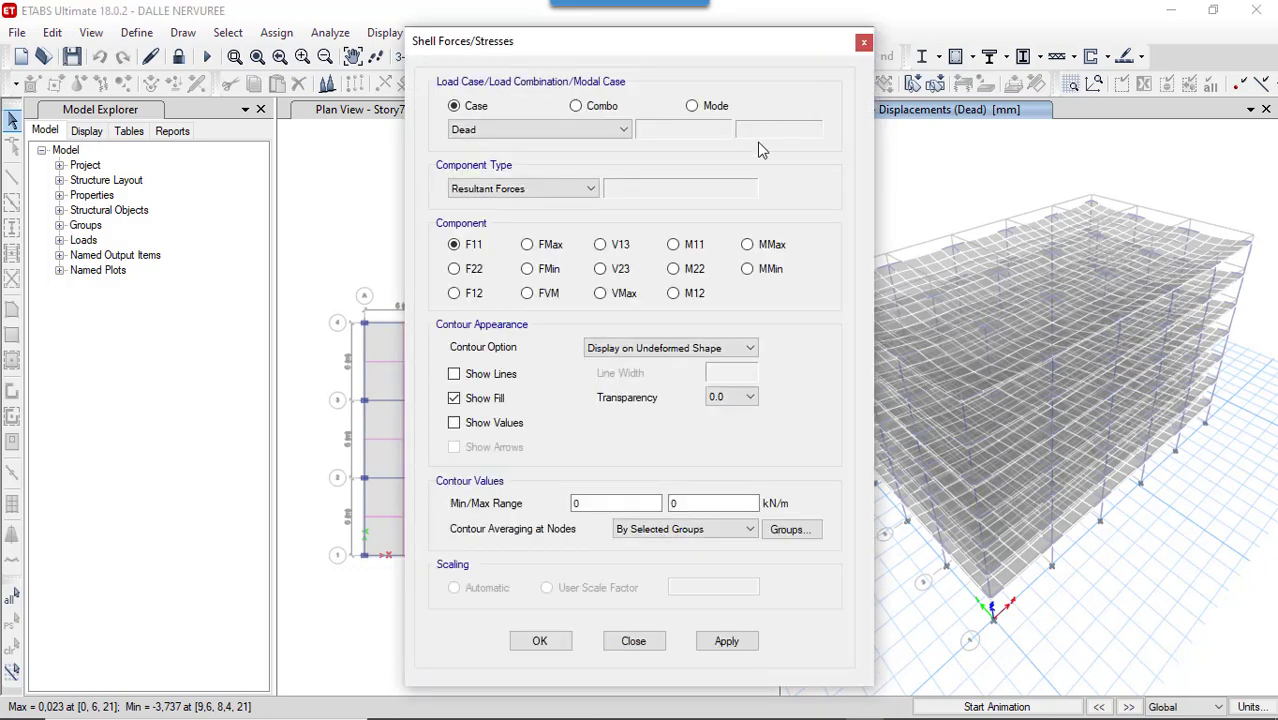
click(602, 108)
click(596, 128)
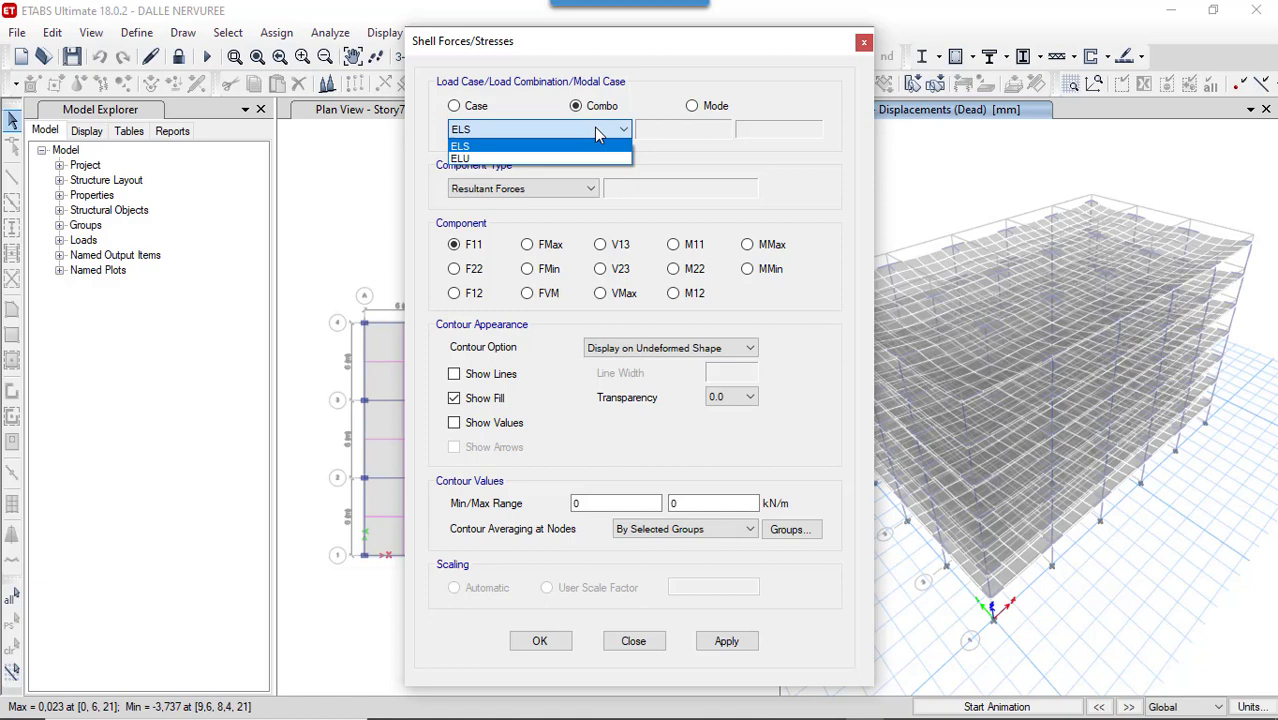
click(594, 129)
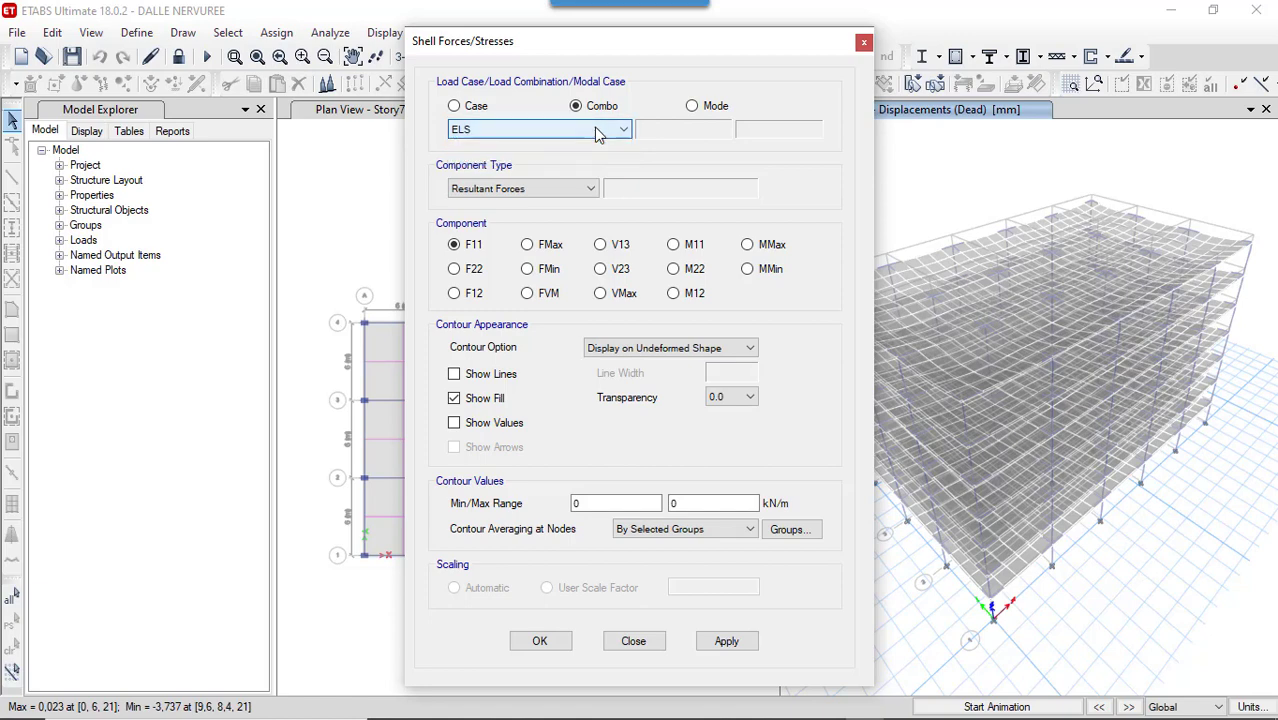
Step: Try the Shell Stresses and Shell Strains component types and return to Resultant Forces
click(587, 190)
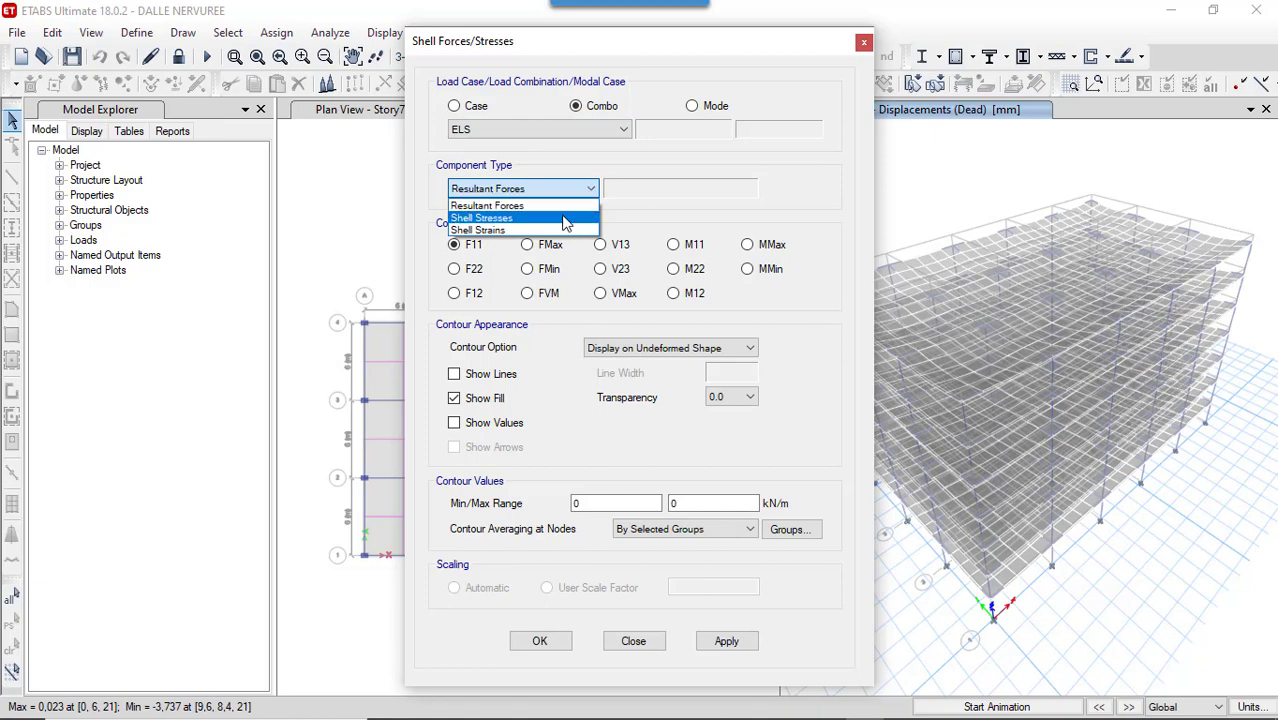
click(563, 218)
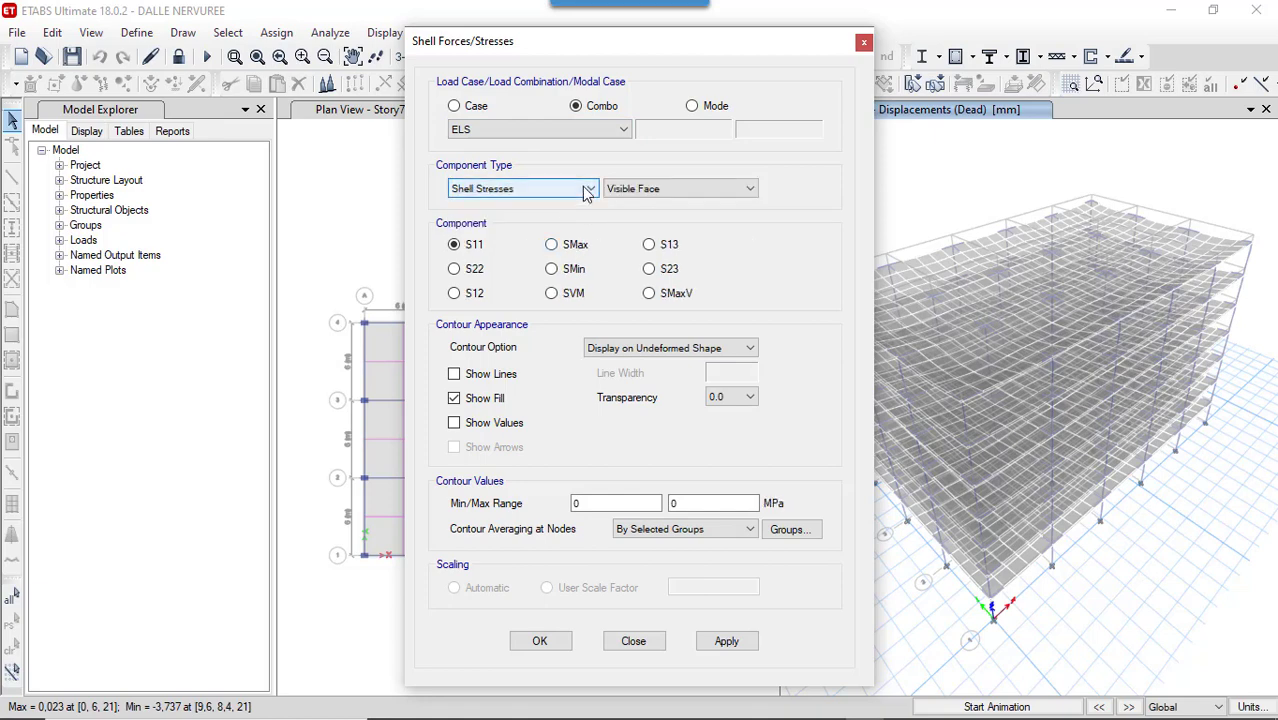
click(587, 190)
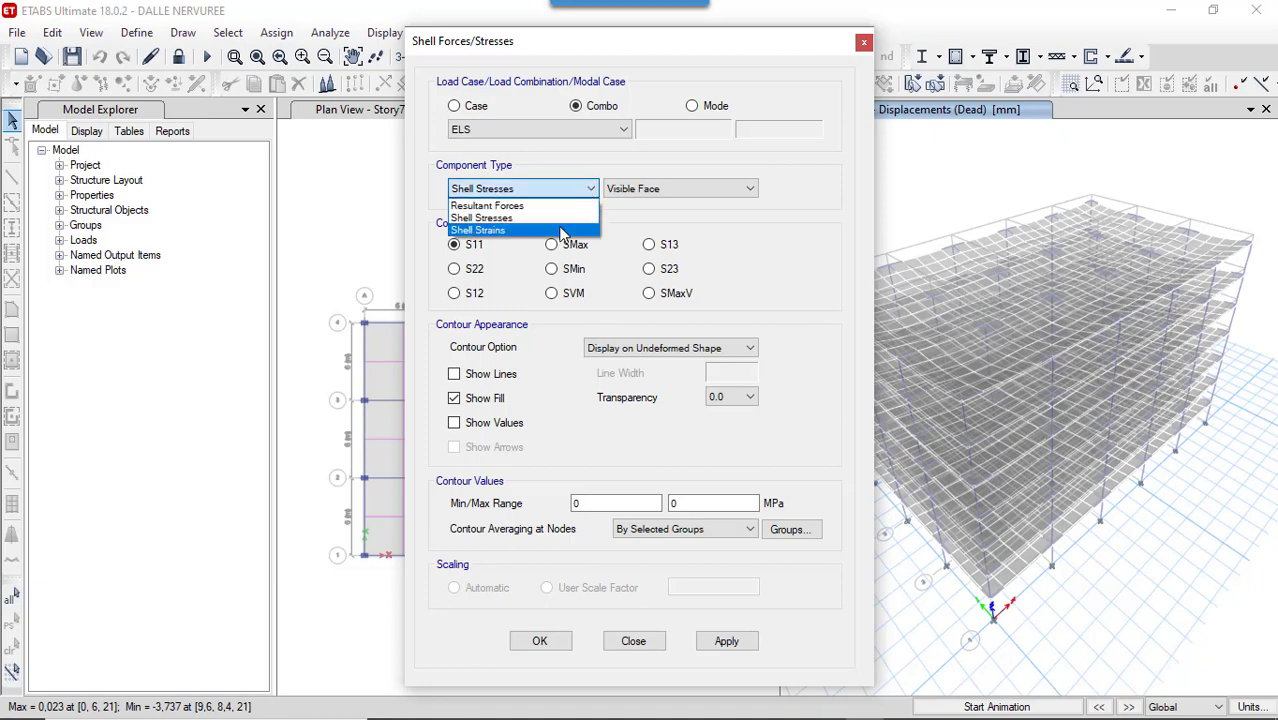
click(562, 230)
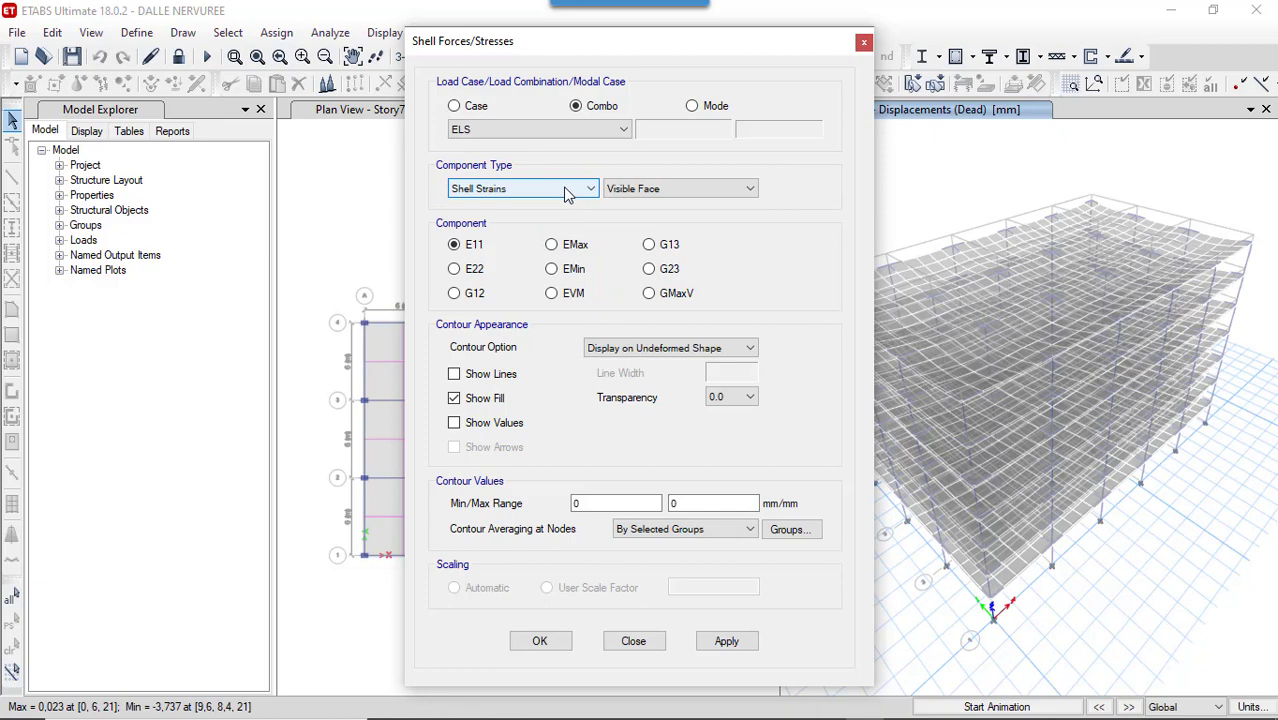
click(566, 193)
click(562, 203)
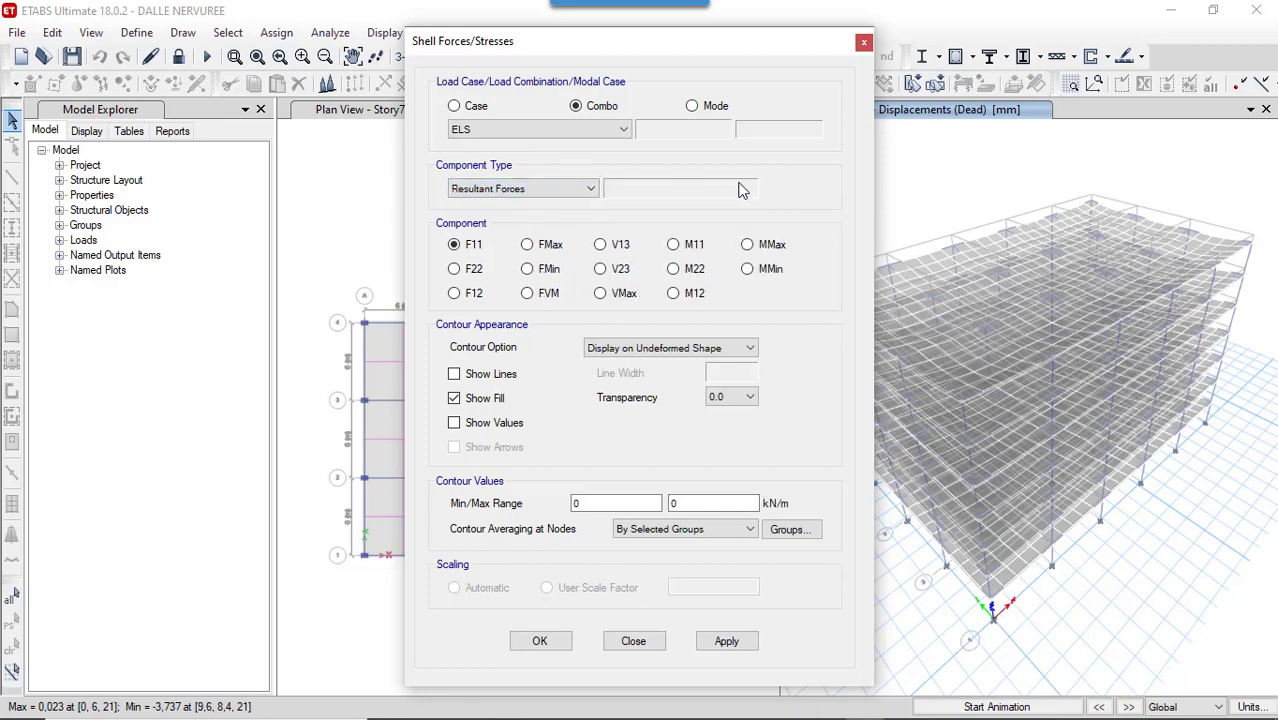
Step: Display the M22 resultant contours for the ELU combination in the 3-D view with lines, fill and values shown
click(616, 128)
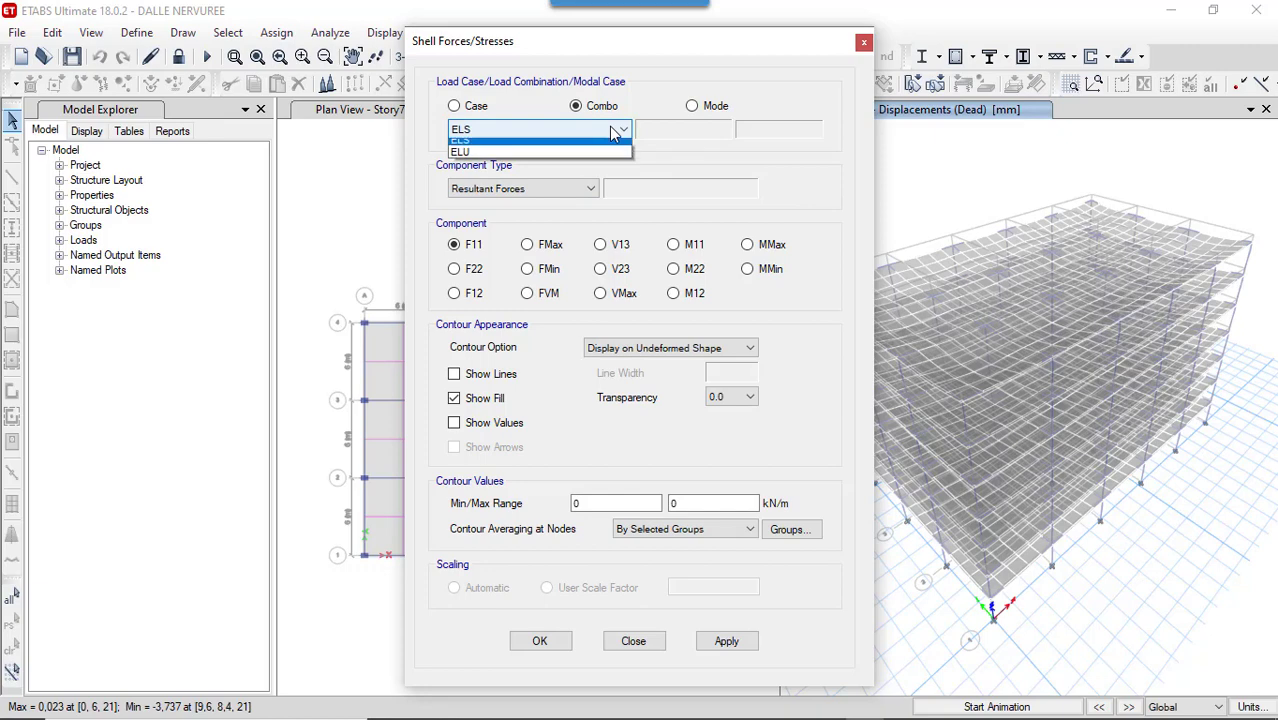
click(568, 162)
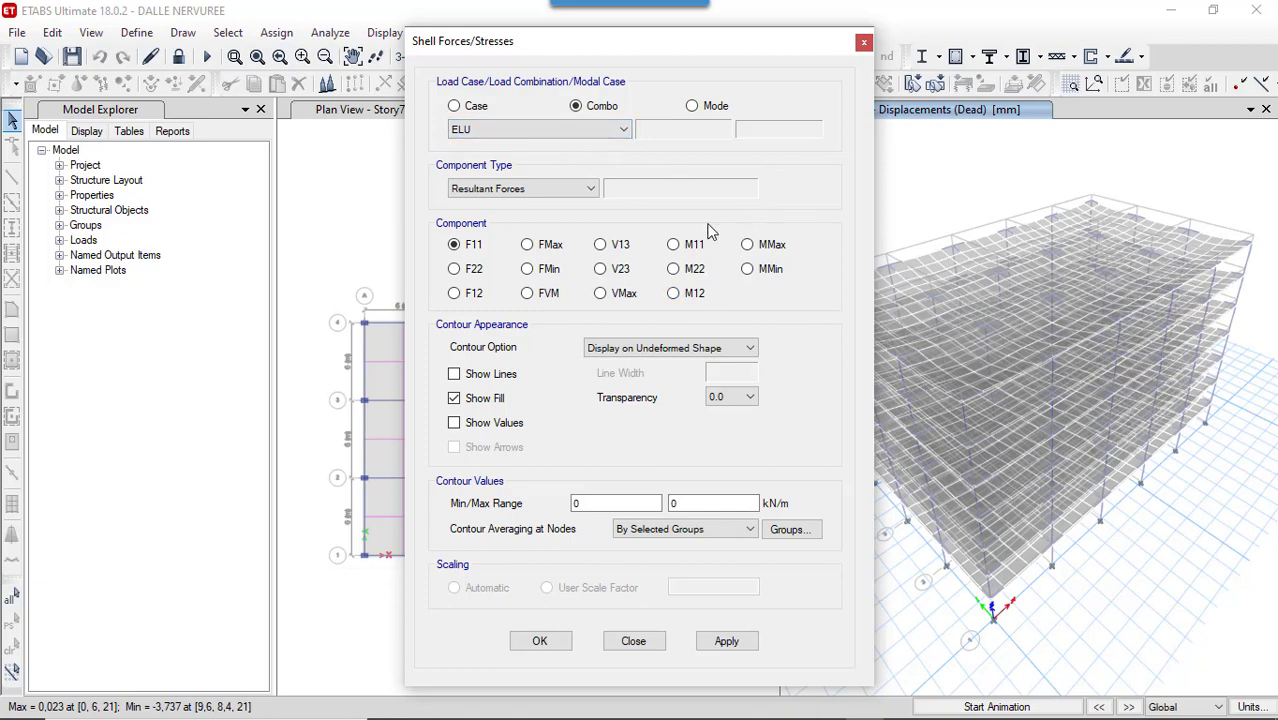
click(673, 268)
click(453, 398)
click(453, 373)
click(454, 423)
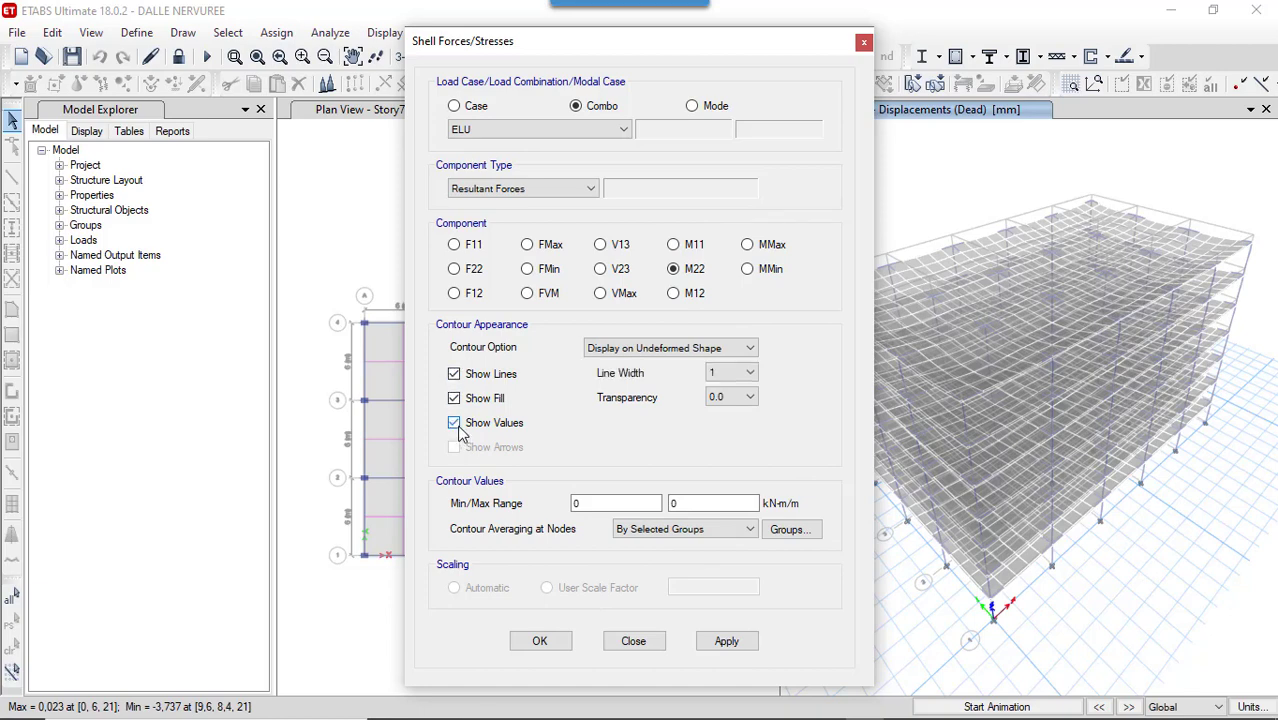
click(716, 644)
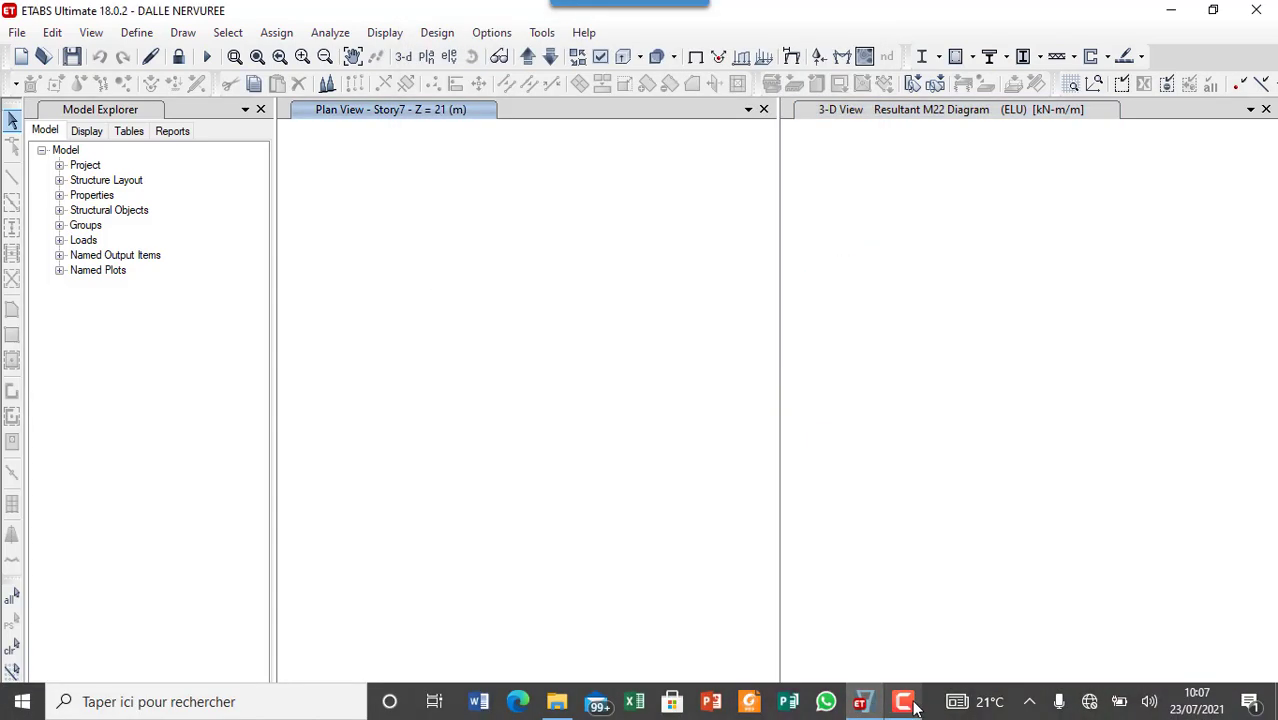
click(905, 703)
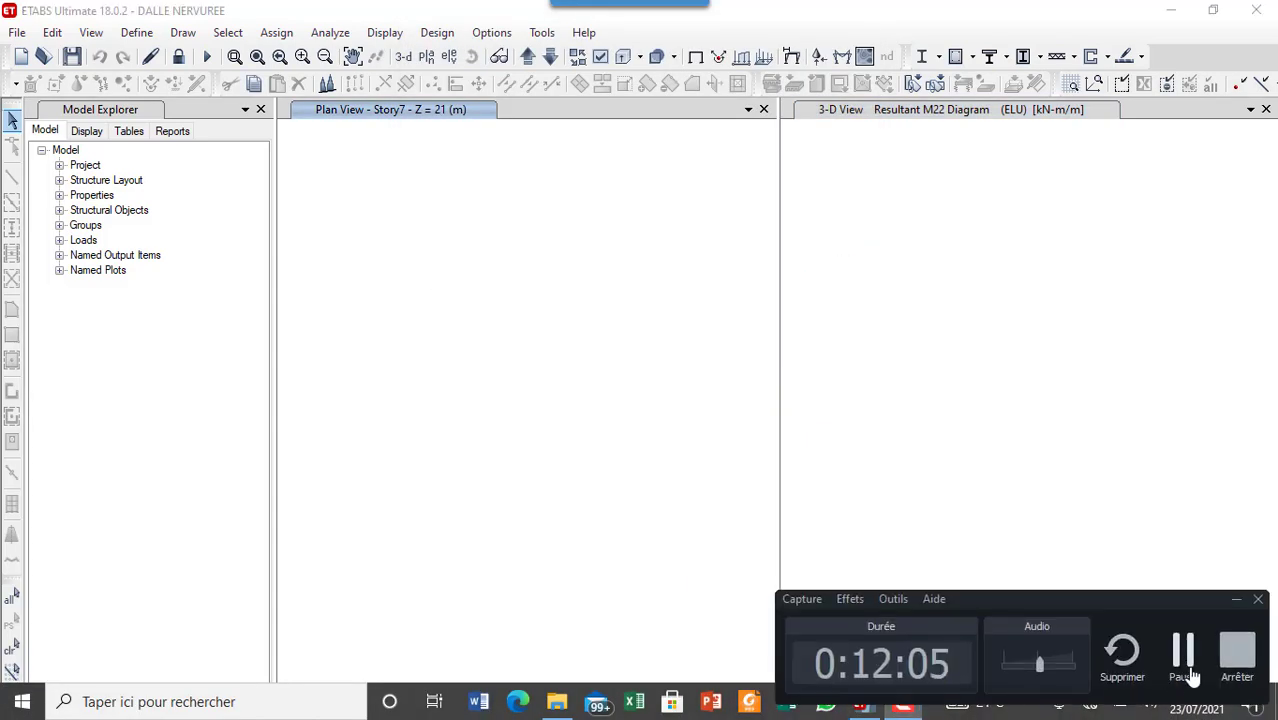
click(1192, 678)
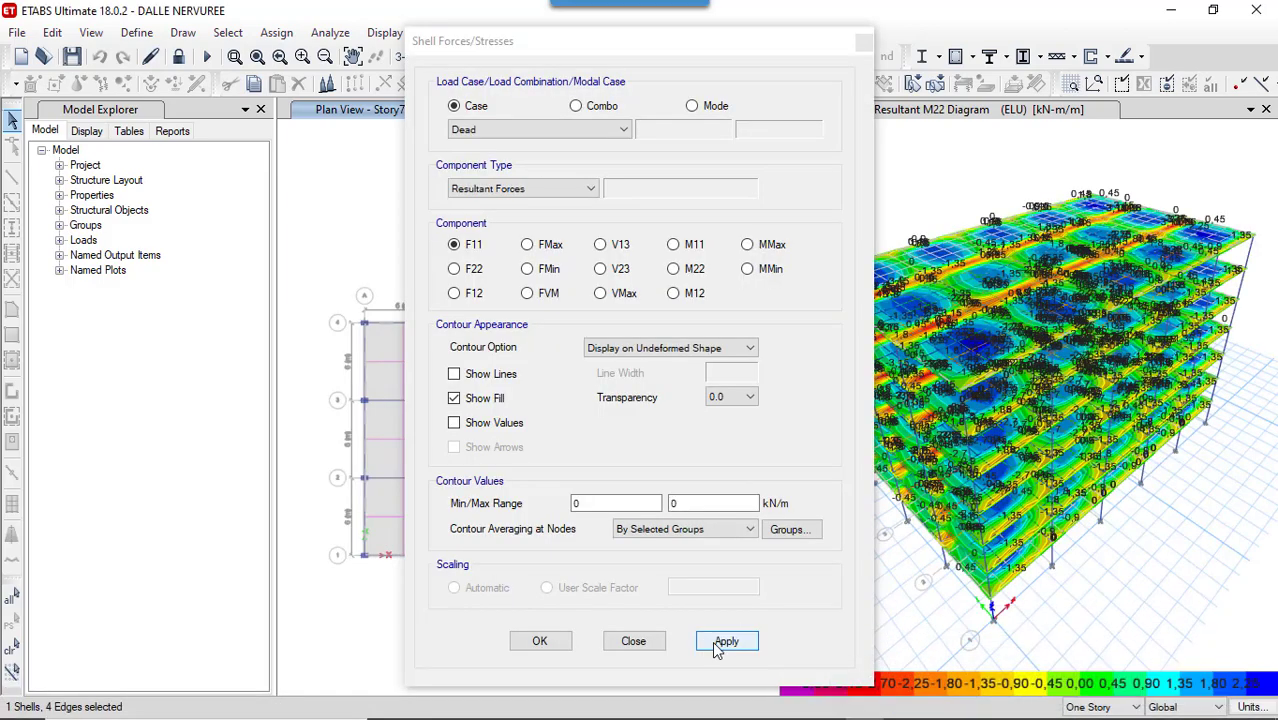
Step: Display the F11 resultant force contours for the Dead case on the Story7 plan view
click(716, 643)
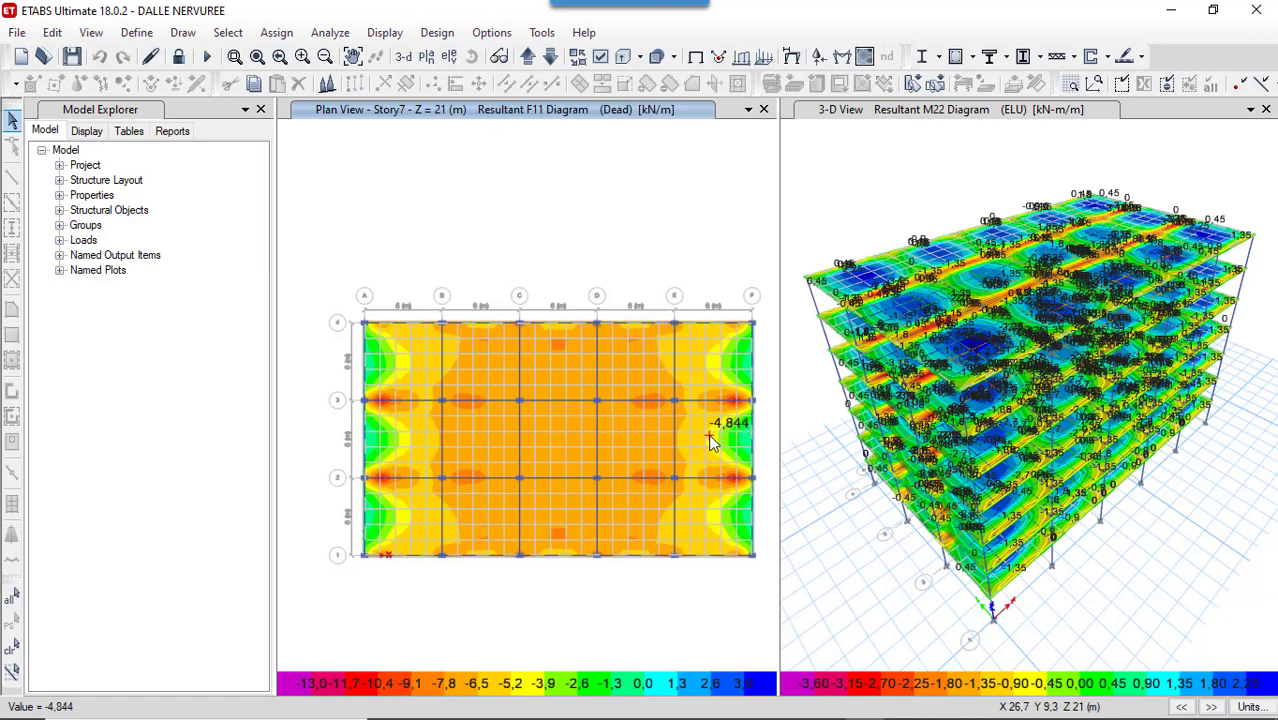
Step: Hide the contour values on the 3-D view's ELU M22 resultant diagram, keeping the lines and fill shown
click(937, 197)
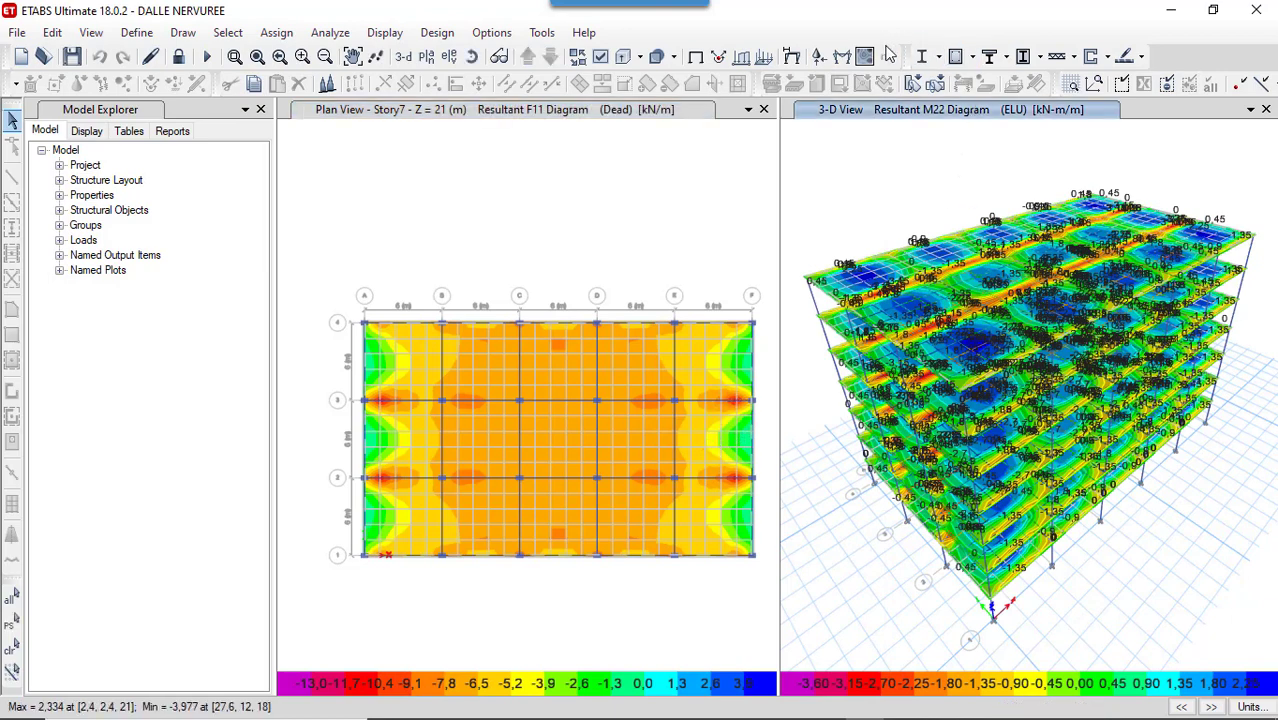
click(866, 57)
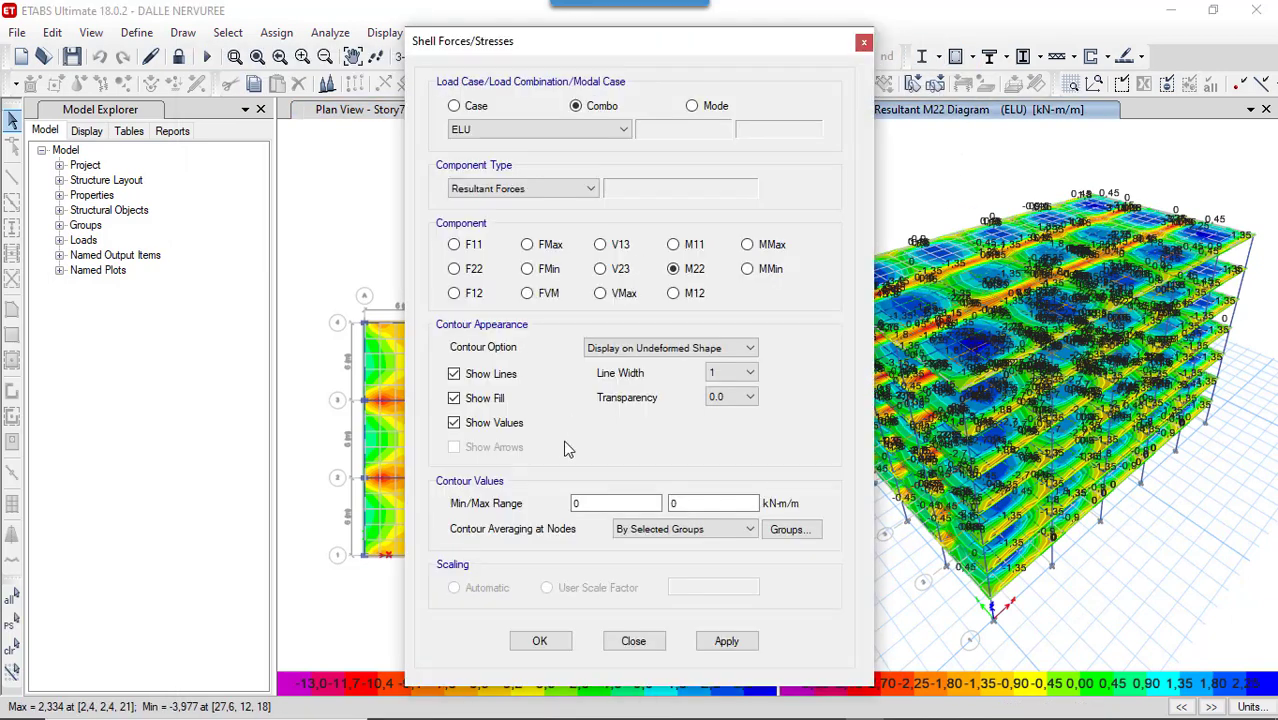
click(454, 422)
click(454, 398)
click(454, 398)
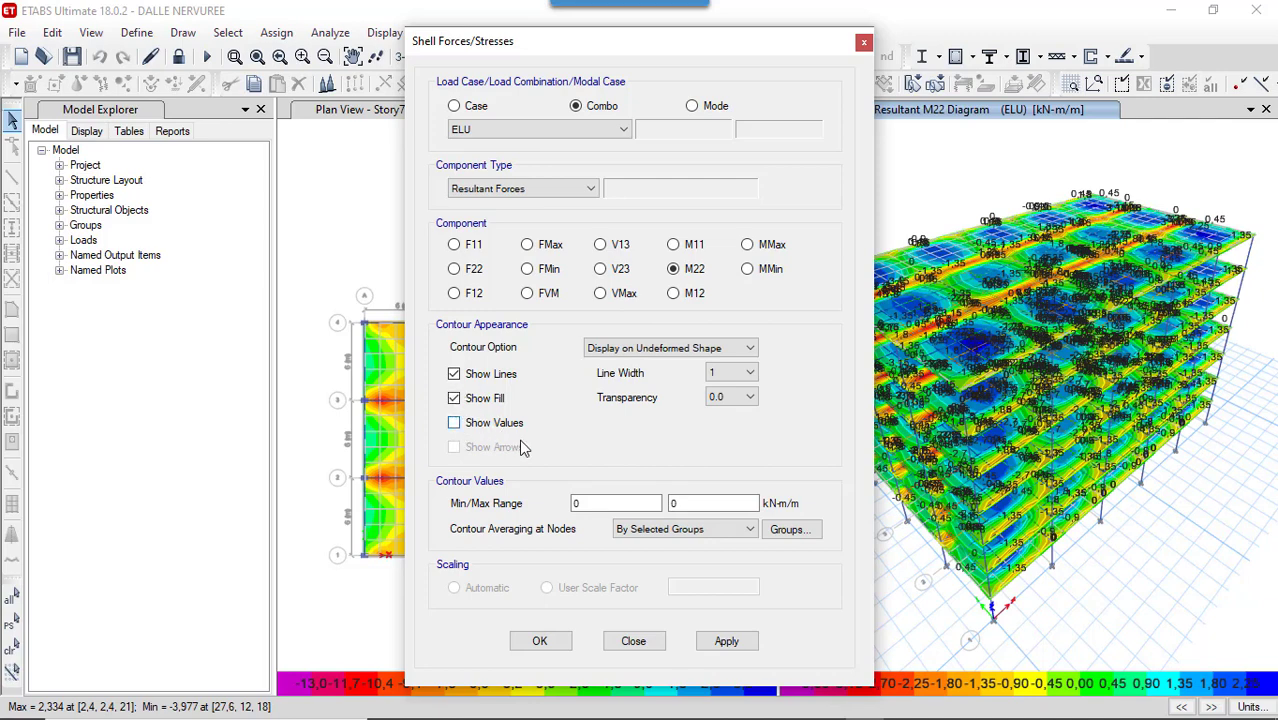
click(745, 648)
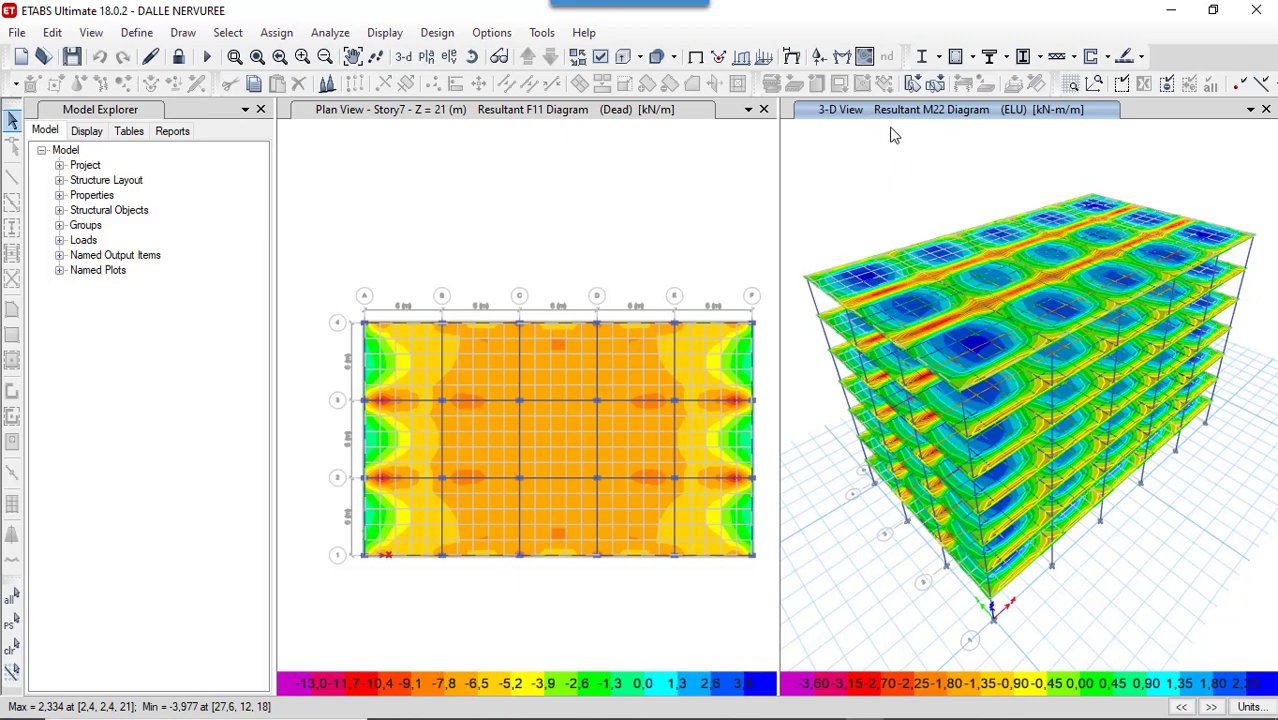
Step: Display the Fz restraint reactions as arrows for the ELU combination in the 3-D view
click(818, 56)
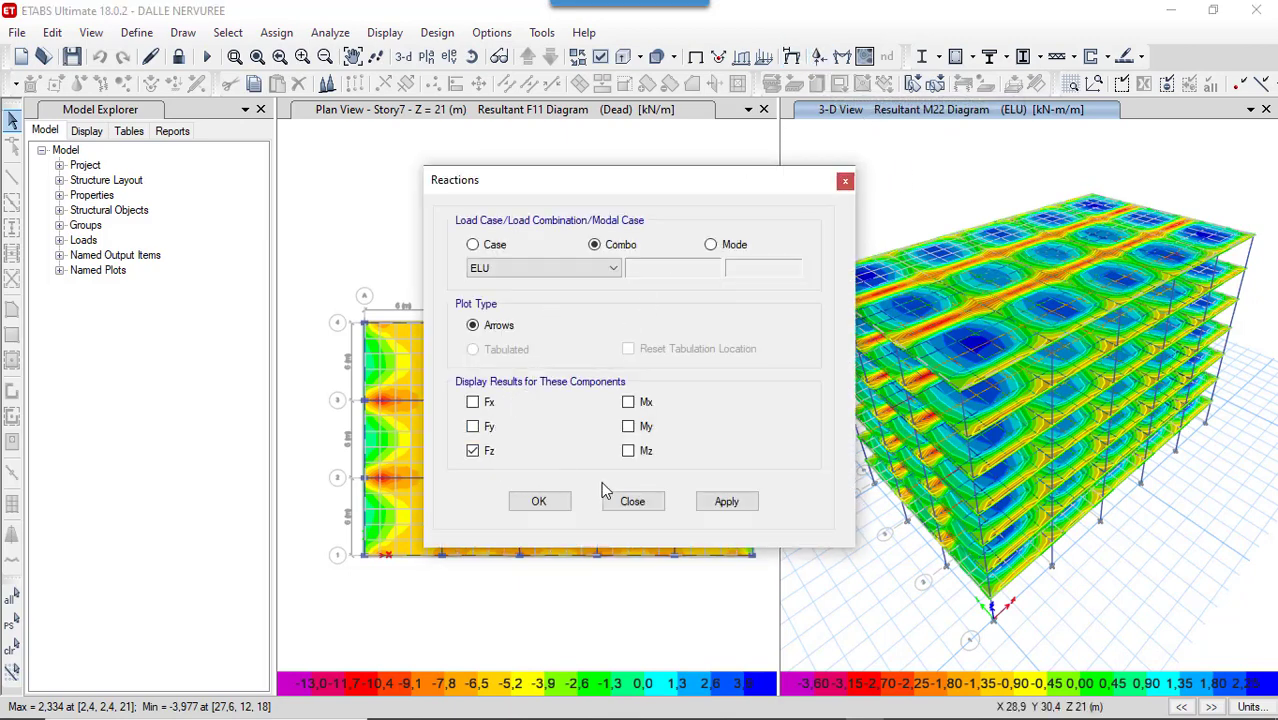
click(720, 501)
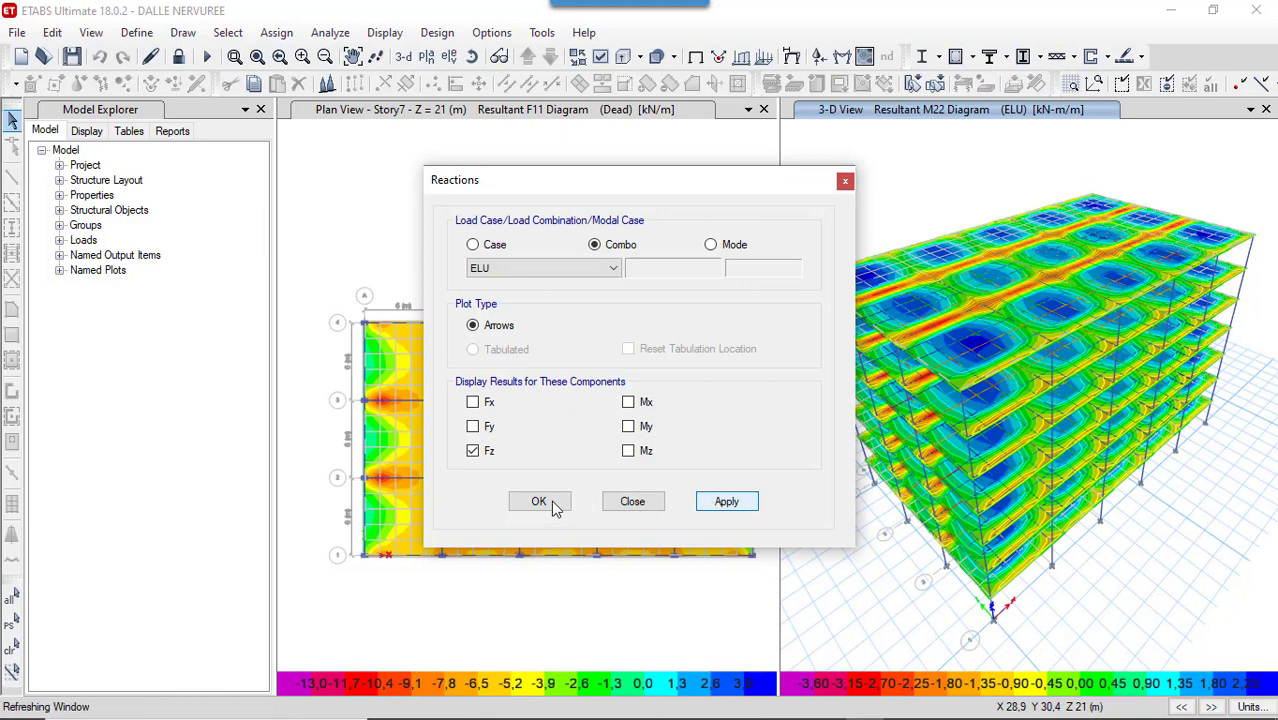
key(Escape)
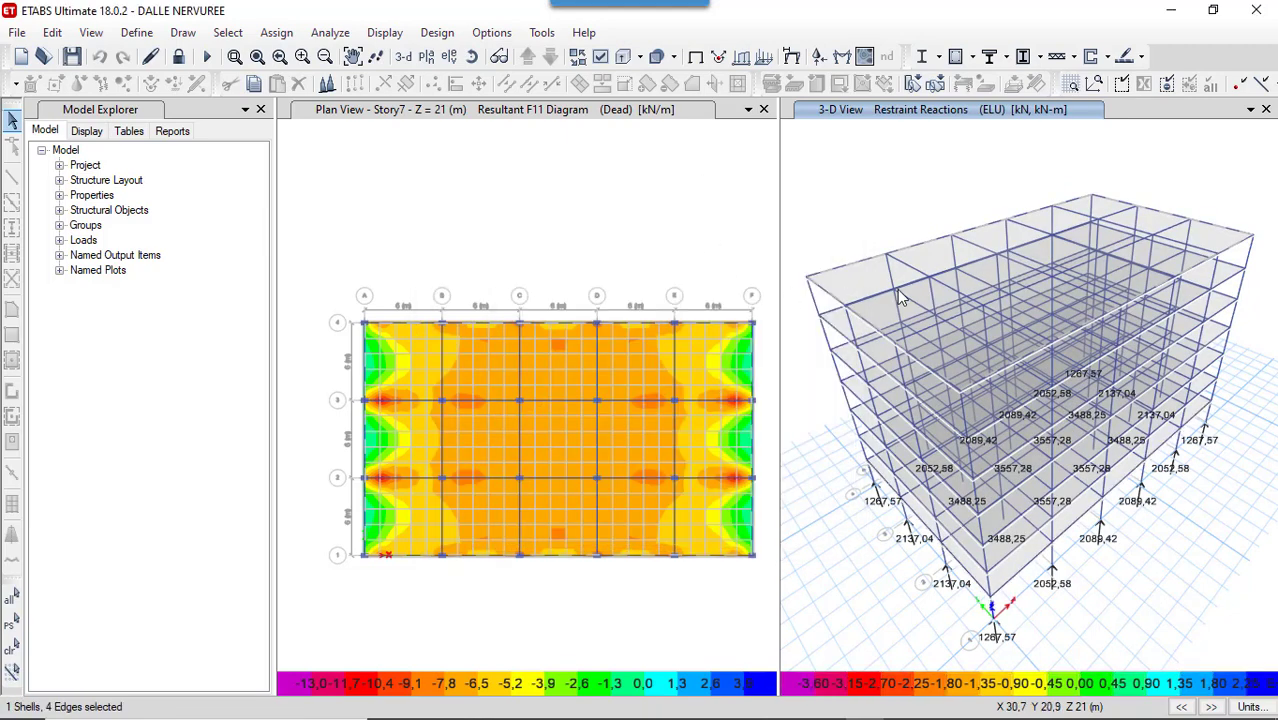